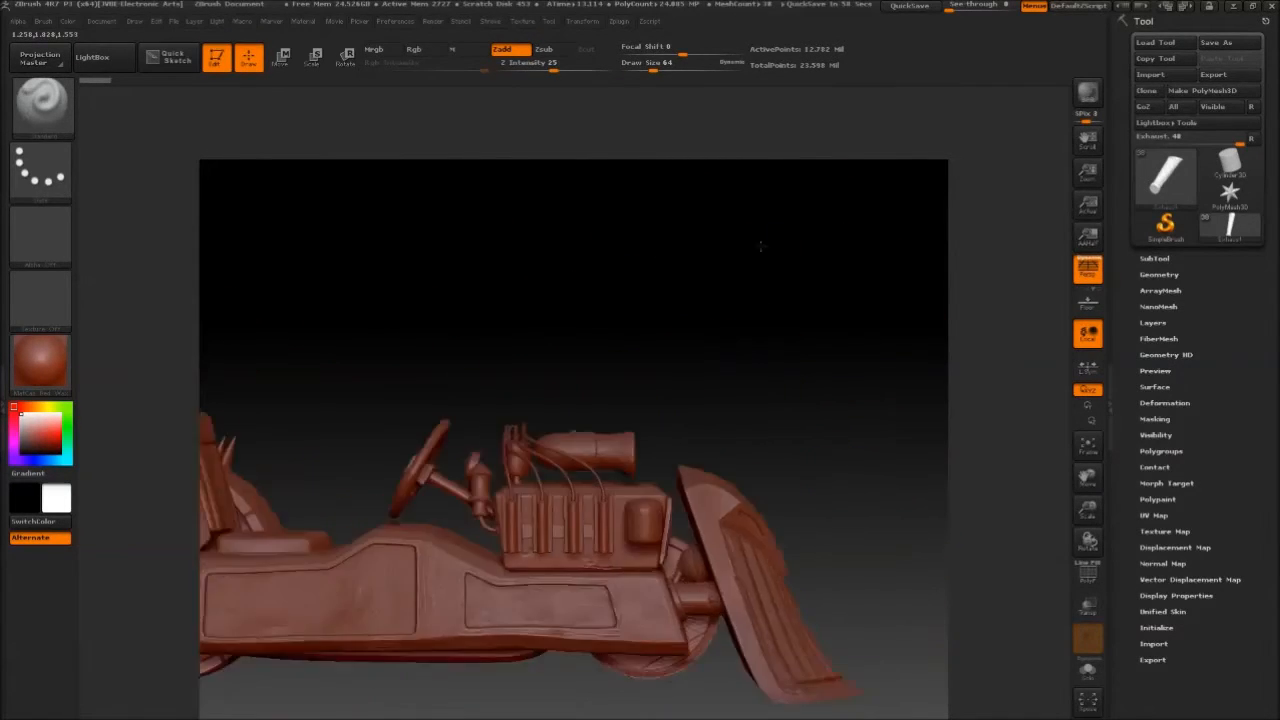
# Select the sparkPlug3 subtool and show it on its own, framed at its open upper end.
pyautogui.click(1155, 258)
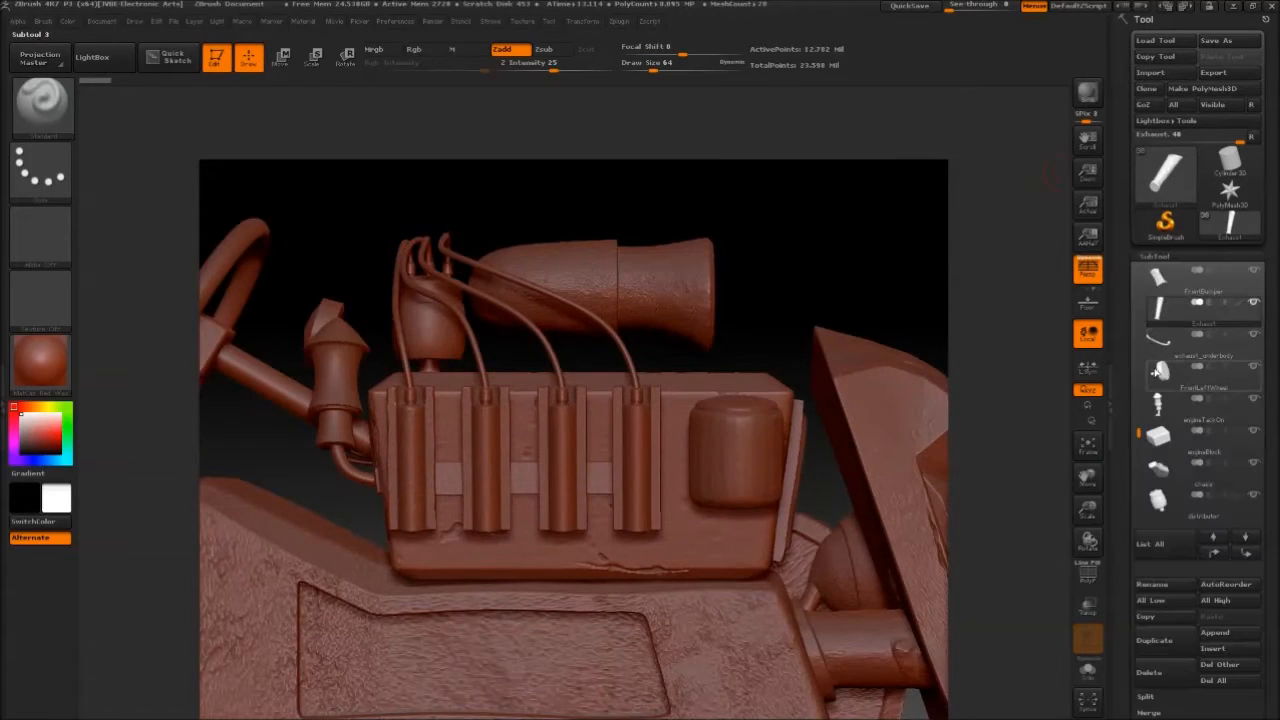
pyautogui.click(1152, 338)
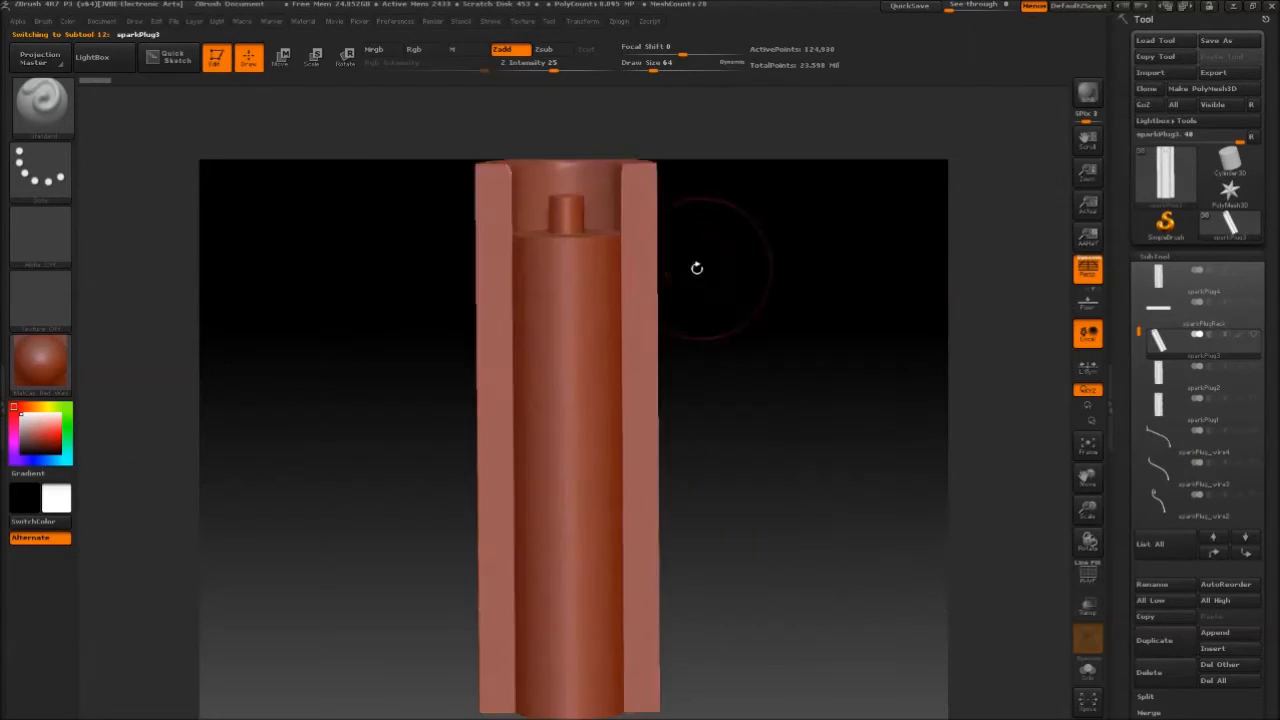
pyautogui.keyDown('alt'); pyautogui.moveTo(800, 374); pyautogui.dragTo(828, 529); pyautogui.keyUp('alt')
# Switch to the TrimDynamic brush with a draw size of 5 and a focal shift of -56.
pyautogui.press('b')
pyautogui.press('t')
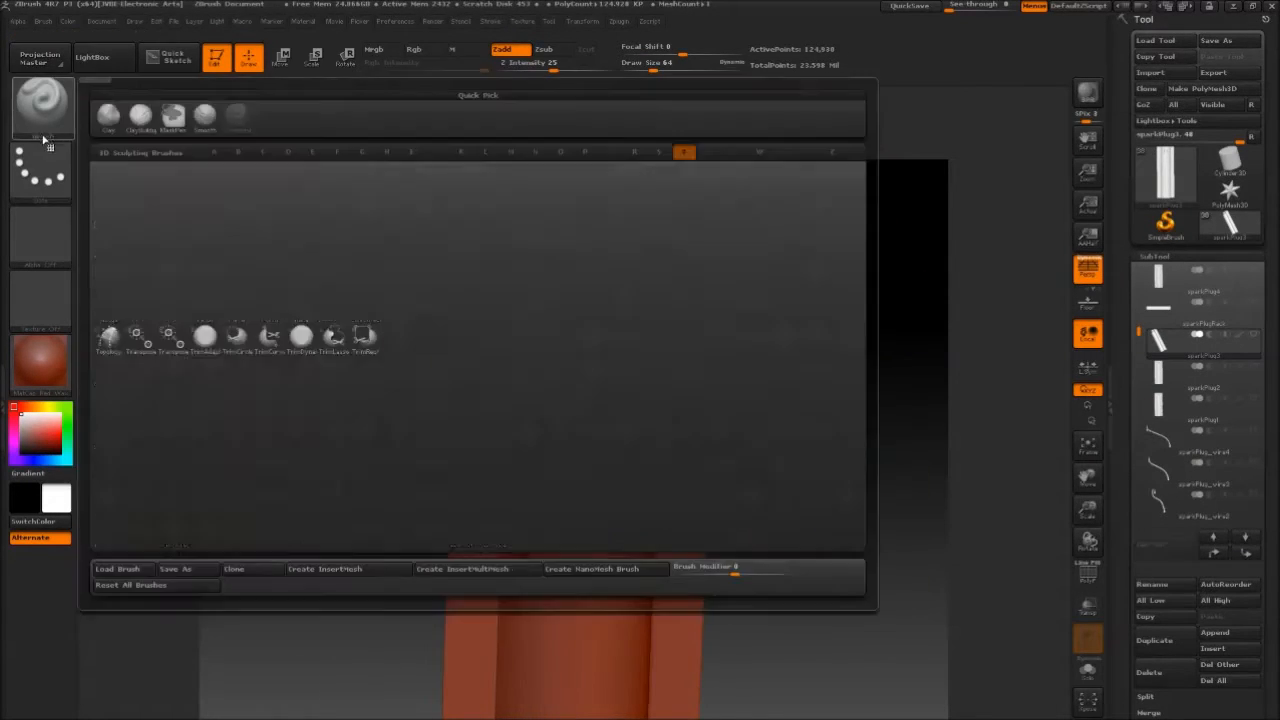
pyautogui.press('d')
pyautogui.press('space')
pyautogui.moveTo(730, 348); pyautogui.dragTo(702, 383)
pyautogui.press('space')
pyautogui.click(736, 436)
# Trim the sharp upper corner edge of the spark plug's outer housing.
pyautogui.moveTo(612, 461)
pyautogui.mouseDown()
pyautogui.moveTo(700, 438)
pyautogui.moveTo(757, 363)
pyautogui.moveTo(738, 396)
pyautogui.moveTo(800, 309)
pyautogui.moveTo(835, 170)
pyautogui.mouseUp()
pyautogui.press('space')
pyautogui.click(725, 409)
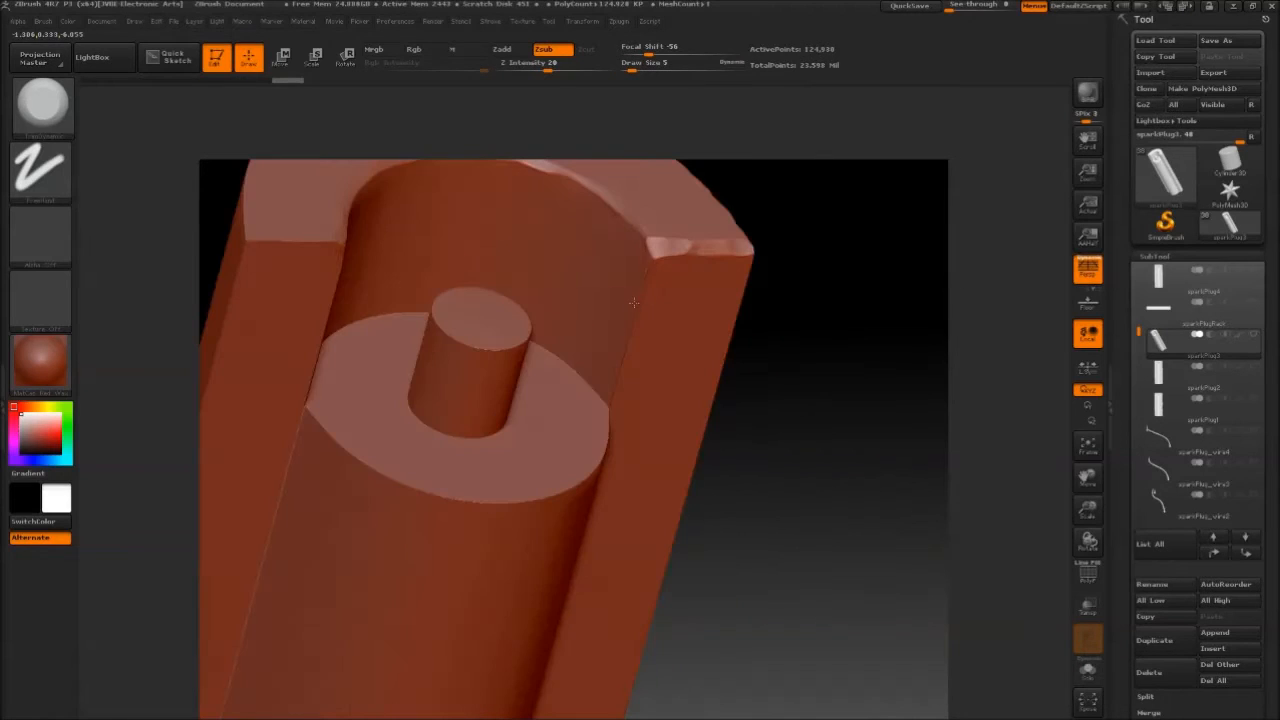
pyautogui.moveTo(775, 309); pyautogui.dragTo(821, 222)
pyautogui.moveTo(980, 326); pyautogui.dragTo(870, 268)
pyautogui.keyDown('alt'); pyautogui.moveTo(870, 268); pyautogui.dragTo(756, 290); pyautogui.keyUp('alt')
# Change the model's material to the white MatCap.
pyautogui.click(42, 365)
pyautogui.click(122, 505)
pyautogui.moveTo(605, 362); pyautogui.dragTo(449, 380)
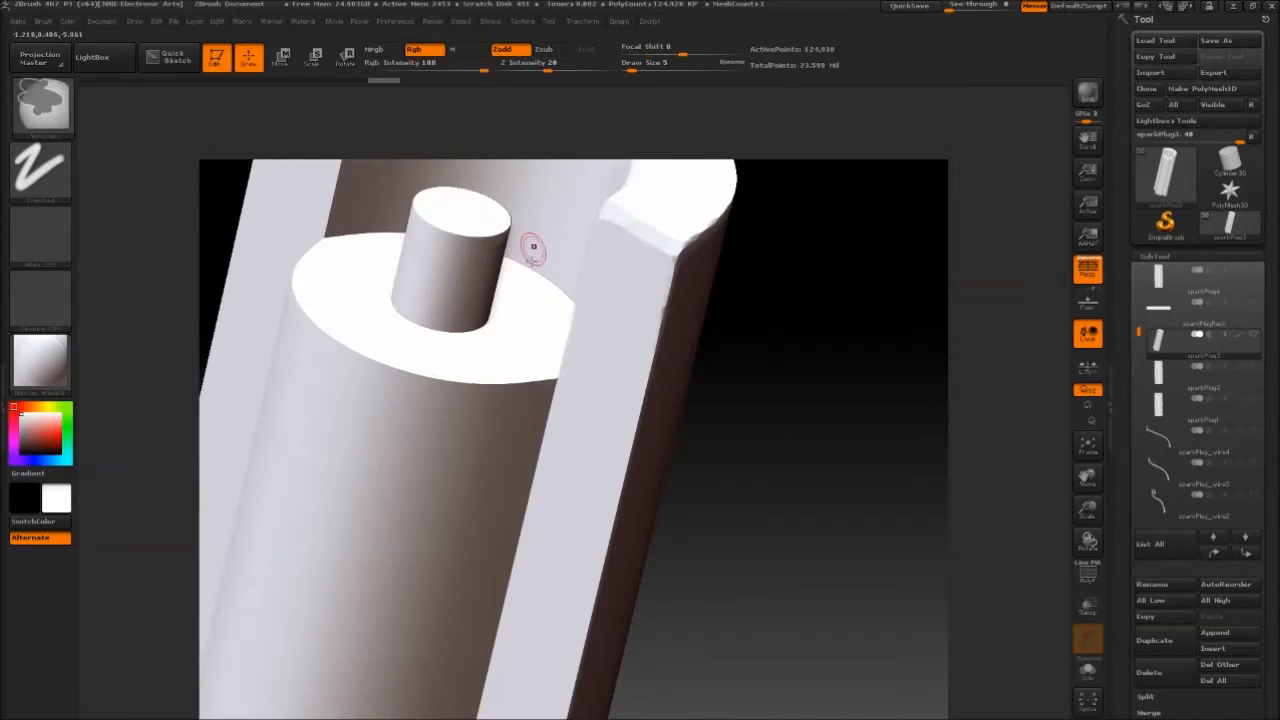
pyautogui.moveTo(757, 372); pyautogui.dragTo(791, 375)
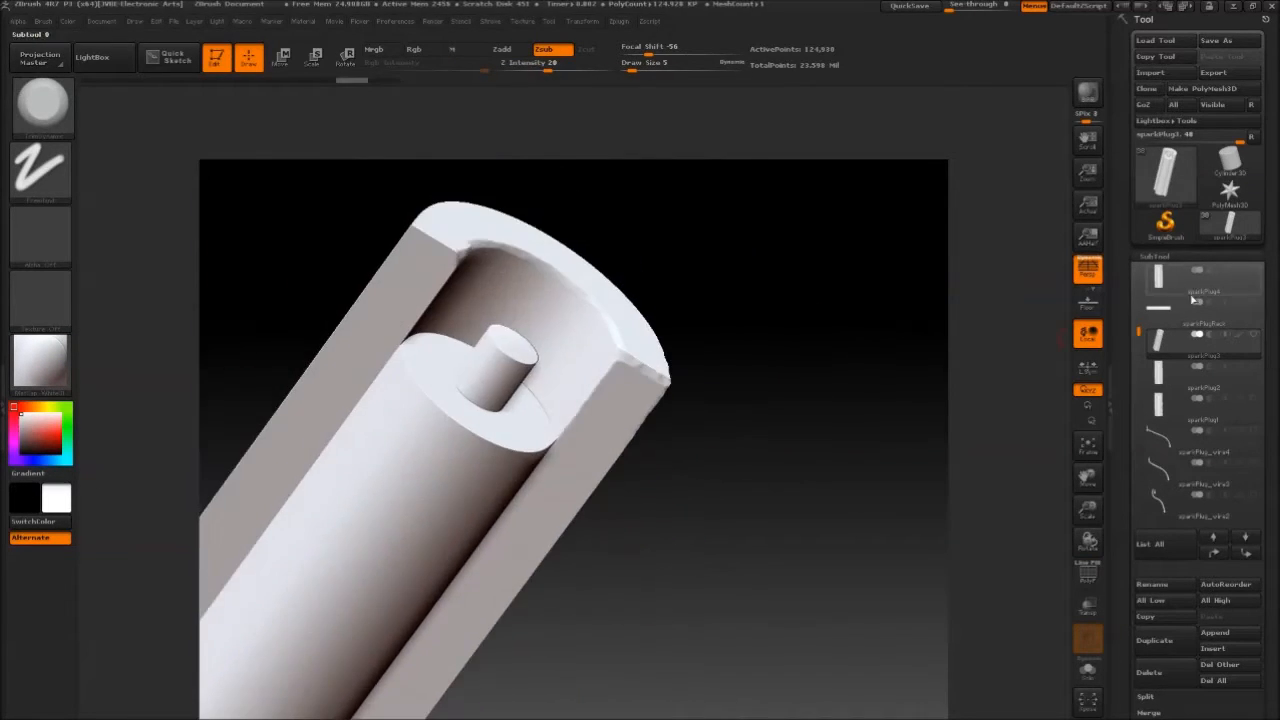
# Raise the brush's Z intensity to 32 and wear down the edges of the housing's upper rim and corner.
pyautogui.click(1155, 257)
pyautogui.click(1158, 273)
pyautogui.click(1158, 272)
pyautogui.moveTo(838, 290); pyautogui.dragTo(448, 250)
pyautogui.keyDown('alt'); pyautogui.moveTo(679, 218); pyautogui.dragTo(720, 285); pyautogui.keyUp('alt')
pyautogui.moveTo(556, 71); pyautogui.dragTo(561, 71)
pyautogui.keyDown('alt'); pyautogui.moveTo(511, 402); pyautogui.dragTo(544, 377, button='right'); pyautogui.keyUp('alt')
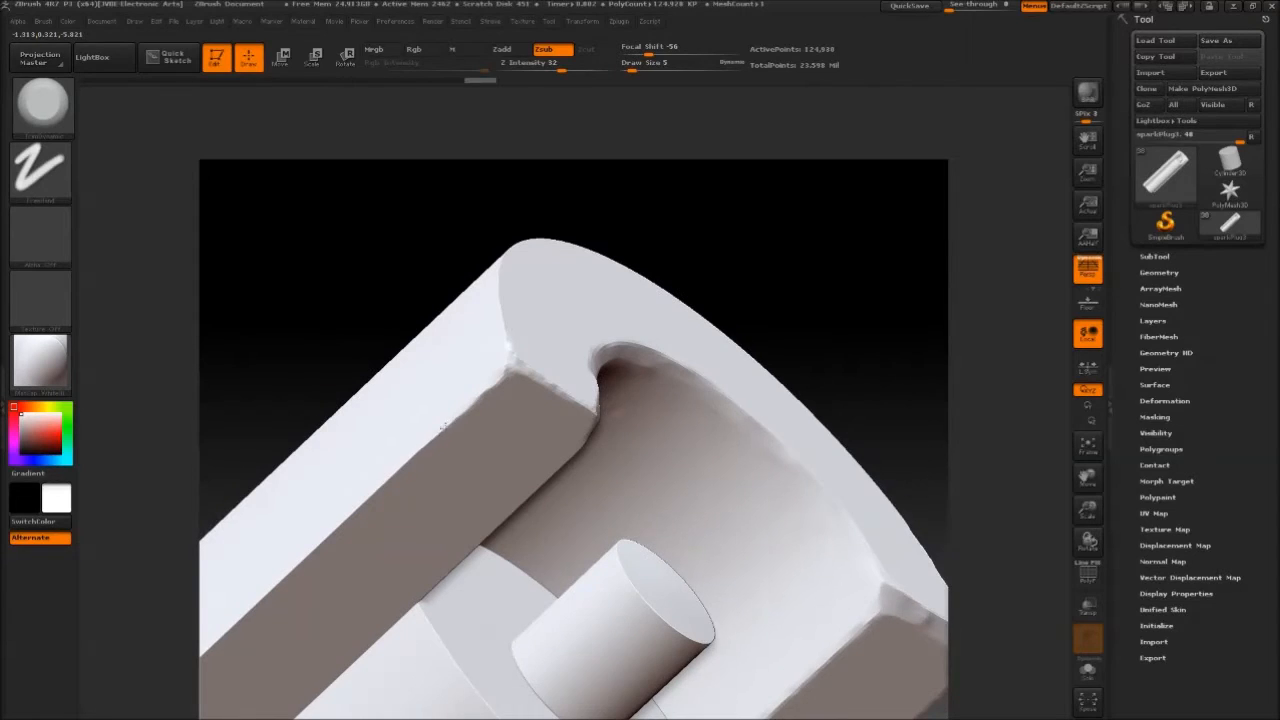
pyautogui.moveTo(445, 427); pyautogui.dragTo(415, 455)
# Trim the opposite corner of the rim and the beginning of the housing's long outer edge.
pyautogui.moveTo(790, 330)
pyautogui.keyDown('alt'); pyautogui.mouseDown()
pyautogui.moveTo(803, 283)
pyautogui.moveTo(683, 446)
pyautogui.moveTo(507, 467)
pyautogui.mouseUp(); pyautogui.keyUp('alt')
pyautogui.moveTo(782, 549)
pyautogui.mouseDown()
pyautogui.moveTo(814, 386)
pyautogui.moveTo(551, 264)
pyautogui.mouseUp()
pyautogui.moveTo(699, 309)
pyautogui.mouseDown()
pyautogui.moveTo(694, 263)
pyautogui.moveTo(698, 370)
pyautogui.mouseUp()
pyautogui.moveTo(550, 258); pyautogui.dragTo(520, 352)
pyautogui.moveTo(551, 264); pyautogui.dragTo(533, 318)
pyautogui.moveTo(588, 546)
pyautogui.keyDown('alt'); pyautogui.mouseDown()
pyautogui.moveTo(671, 286)
pyautogui.moveTo(655, 445)
pyautogui.mouseUp(); pyautogui.keyUp('alt')
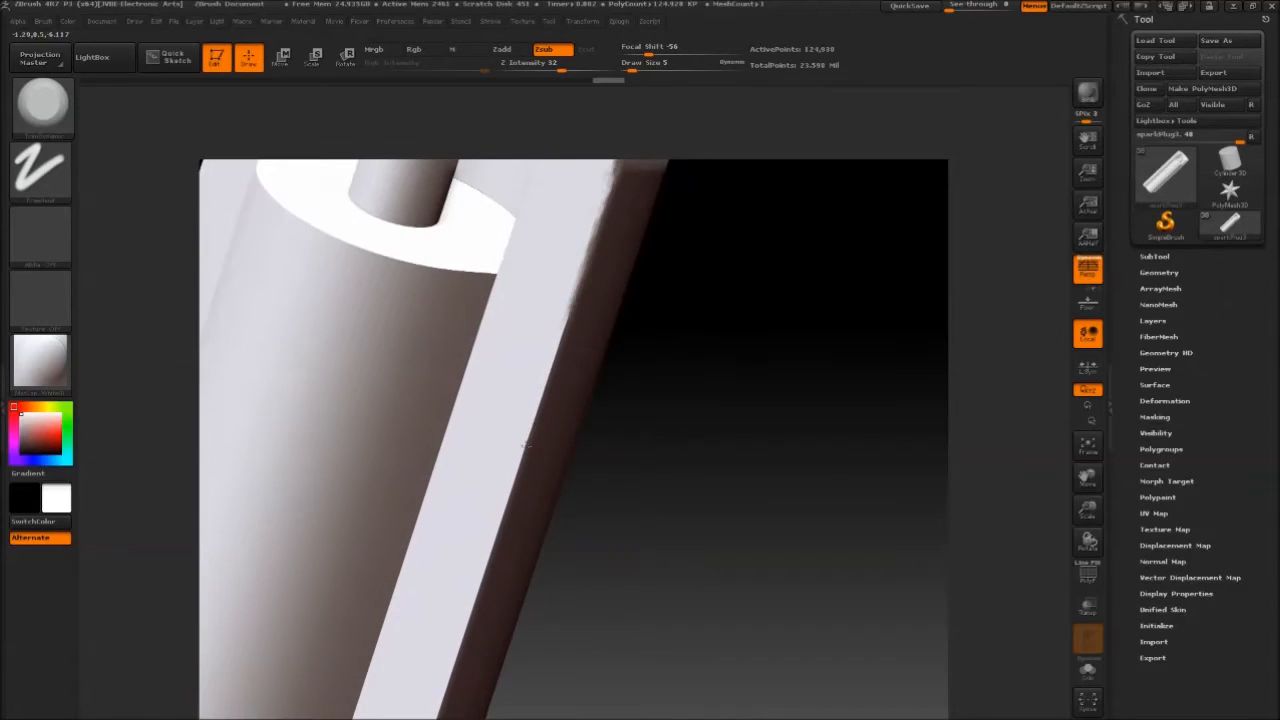
# Continue trimming down the long outer edge of the spark plug's housing.
pyautogui.moveTo(498, 521); pyautogui.dragTo(492, 540)
pyautogui.keyDown('alt'); pyautogui.moveTo(640, 545); pyautogui.dragTo(700, 262); pyautogui.keyUp('alt')
pyautogui.moveTo(700, 262); pyautogui.dragTo(730, 262)
pyautogui.moveTo(538, 318); pyautogui.dragTo(527, 372)
pyautogui.keyDown('alt'); pyautogui.moveTo(788, 520); pyautogui.dragTo(812, 372); pyautogui.keyUp('alt')
# Set the focal shift to 10 and chip the long outer edge toward the housing's lower end.
pyautogui.press('space')
pyautogui.moveTo(578, 310); pyautogui.dragTo(616, 310)
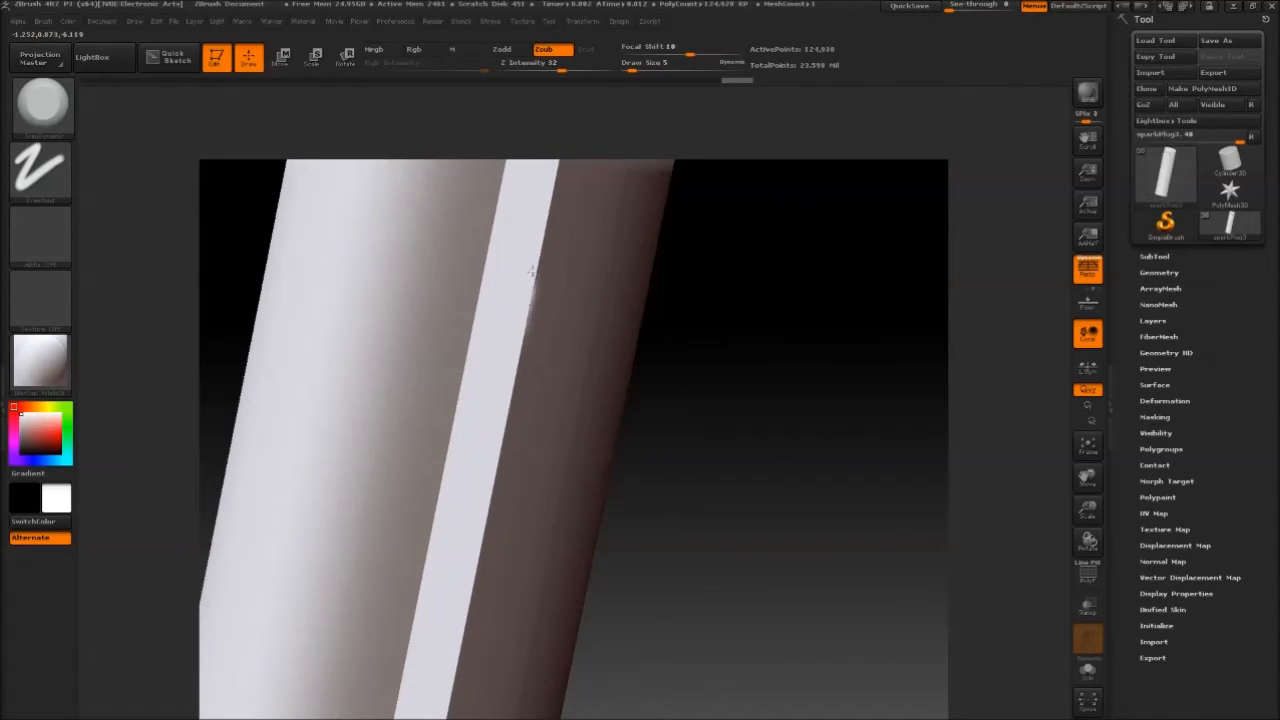
pyautogui.moveTo(520, 334); pyautogui.dragTo(534, 285)
pyautogui.keyDown('alt'); pyautogui.moveTo(640, 540); pyautogui.dragTo(682, 355); pyautogui.keyUp('alt')
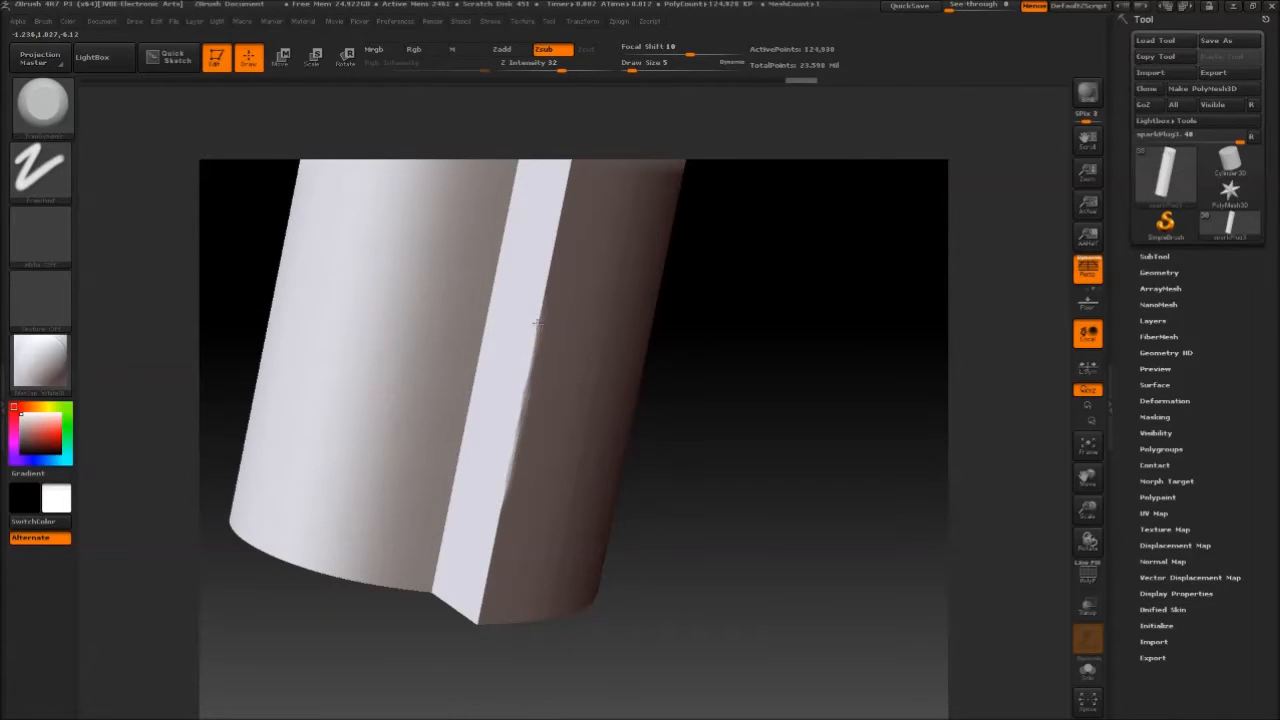
pyautogui.keyDown('alt'); pyautogui.moveTo(715, 482); pyautogui.dragTo(722, 448); pyautogui.keyUp('alt')
pyautogui.moveTo(480, 358); pyautogui.dragTo(475, 374)
pyautogui.moveTo(680, 312)
pyautogui.mouseDown()
pyautogui.moveTo(651, 249)
pyautogui.moveTo(640, 362)
pyautogui.mouseUp()
# Add irregular wear along the remaining long edges of the spark plug's housing.
pyautogui.moveTo(325, 682)
pyautogui.keyDown('alt'); pyautogui.mouseDown()
pyautogui.moveTo(502, 392)
pyautogui.moveTo(491, 434)
pyautogui.mouseUp(); pyautogui.keyUp('alt')
pyautogui.keyDown('alt'); pyautogui.moveTo(300, 345); pyautogui.dragTo(375, 210); pyautogui.keyUp('alt')
pyautogui.moveTo(523, 357); pyautogui.dragTo(499, 401)
pyautogui.moveTo(331, 350)
pyautogui.keyDown('alt'); pyautogui.mouseDown()
pyautogui.moveTo(306, 266)
pyautogui.moveTo(345, 224)
pyautogui.mouseUp(); pyautogui.keyUp('alt')
pyautogui.moveTo(486, 325); pyautogui.dragTo(458, 373)
pyautogui.moveTo(410, 478); pyautogui.dragTo(375, 535)
pyautogui.moveTo(262, 395)
pyautogui.keyDown('alt'); pyautogui.mouseDown()
pyautogui.moveTo(251, 294)
pyautogui.moveTo(215, 450)
pyautogui.mouseUp(); pyautogui.keyUp('alt')
pyautogui.moveTo(430, 220)
pyautogui.mouseDown()
pyautogui.moveTo(523, 148)
pyautogui.moveTo(466, 220)
pyautogui.moveTo(489, 270)
pyautogui.mouseUp()
pyautogui.moveTo(626, 291); pyautogui.dragTo(618, 306)
pyautogui.keyDown('alt'); pyautogui.moveTo(227, 440); pyautogui.dragTo(222, 205); pyautogui.keyUp('alt')
pyautogui.moveTo(498, 342); pyautogui.dragTo(485, 368)
pyautogui.keyDown('alt'); pyautogui.moveTo(225, 320); pyautogui.dragTo(241, 175); pyautogui.keyUp('alt')
pyautogui.moveTo(409, 400); pyautogui.dragTo(396, 432)
pyautogui.moveTo(256, 325)
pyautogui.mouseDown()
pyautogui.moveTo(275, 301)
pyautogui.moveTo(271, 249)
pyautogui.mouseUp()
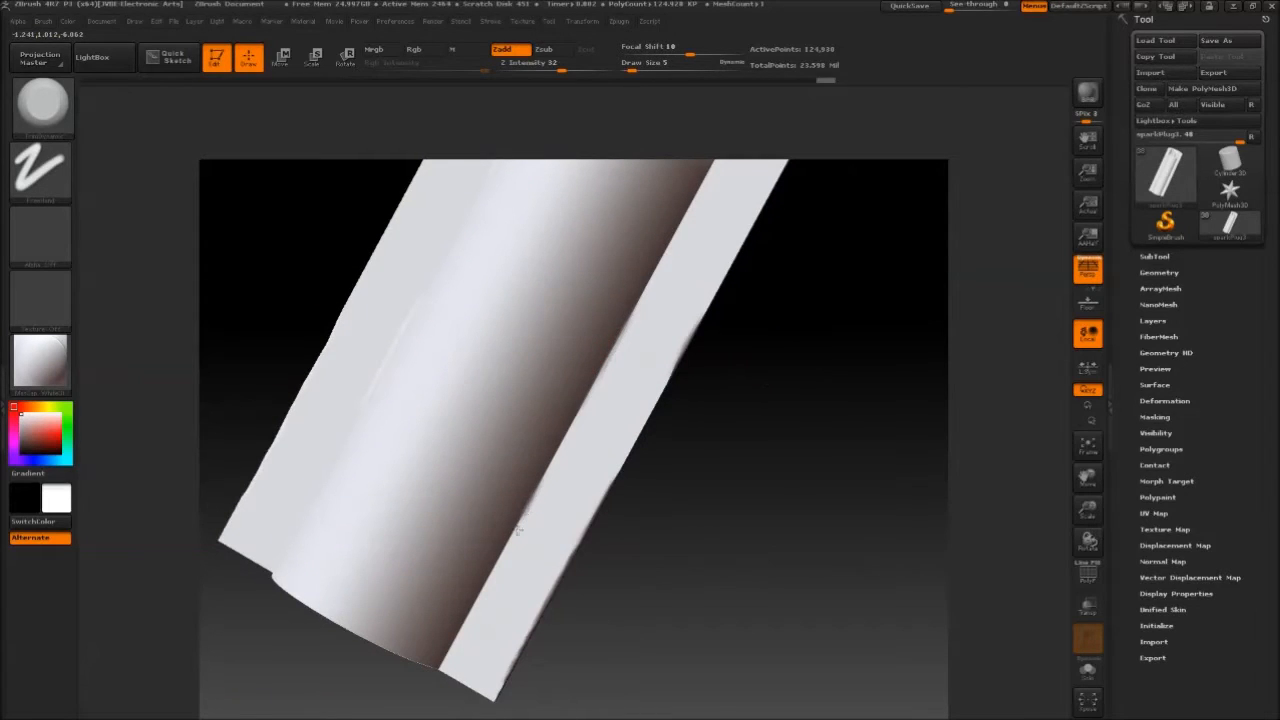
# Trim the housing's inner long edge near the lower end of the spark plug.
pyautogui.moveTo(518, 529); pyautogui.dragTo(504, 554)
pyautogui.moveTo(503, 554); pyautogui.dragTo(492, 576)
pyautogui.keyDown('alt'); pyautogui.moveTo(843, 221); pyautogui.dragTo(615, 539); pyautogui.keyUp('alt')
pyautogui.moveTo(508, 445); pyautogui.dragTo(497, 465)
pyautogui.keyDown('alt'); pyautogui.moveTo(741, 400); pyautogui.dragTo(730, 290); pyautogui.keyUp('alt')
pyautogui.moveTo(730, 290)
pyautogui.mouseDown()
pyautogui.moveTo(706, 269)
pyautogui.moveTo(698, 305)
pyautogui.moveTo(736, 251)
pyautogui.mouseUp()
# Switch to the Standard brush with the DragRect stroke.
pyautogui.click(43, 130)
pyautogui.press('s')
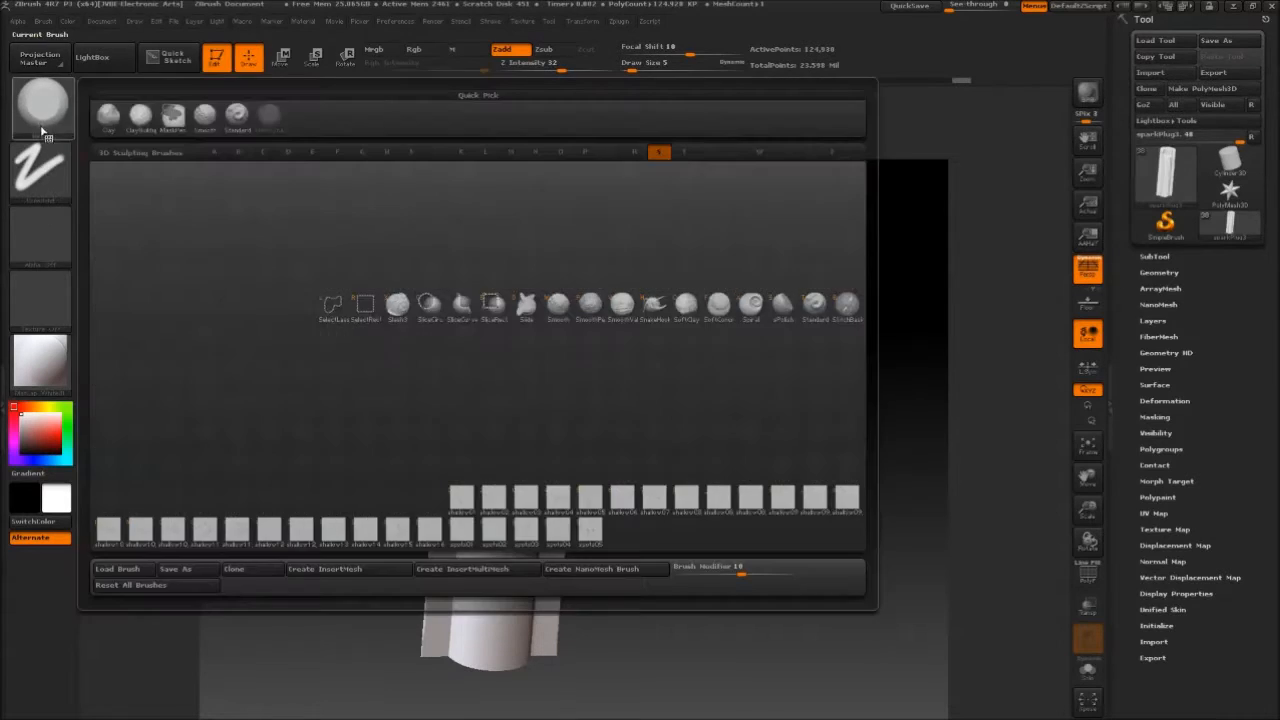
pyautogui.press('t')
pyautogui.click(46, 168)
pyautogui.click(186, 181)
# Import the sw_rust_metal alpha images into the alpha library.
pyautogui.click(60, 240)
pyautogui.click(122, 595)
pyautogui.click(54, 156)
pyautogui.doubleClick(266, 108)
pyautogui.doubleClick(420, 268)
pyautogui.doubleClick(200, 94)
pyautogui.moveTo(629, 90); pyautogui.dragTo(624, 306)
pyautogui.doubleClick(208, 232)
pyautogui.moveTo(650, 262); pyautogui.dragTo(948, 277)
# Choose a sw_rust_metal alpha, set Z intensity to 6, subdivide the spark plug and stamp rust texture onto it.
pyautogui.click(42, 247)
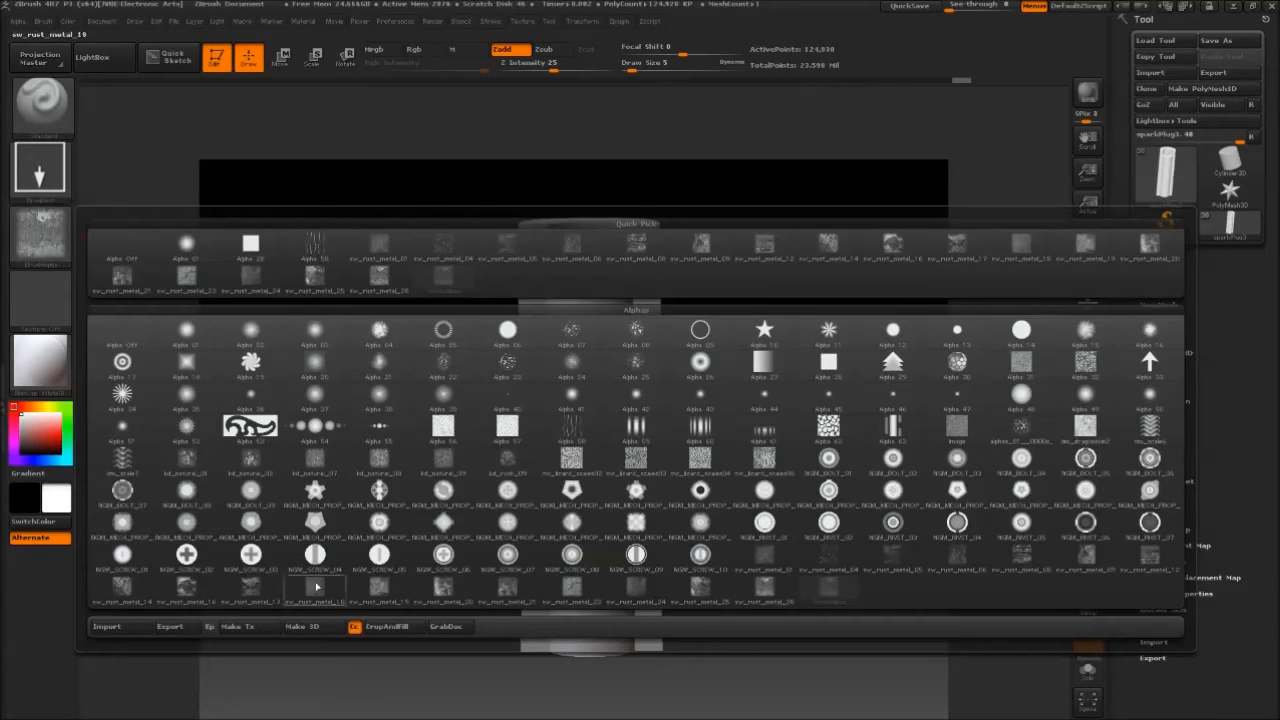
pyautogui.click(186, 588)
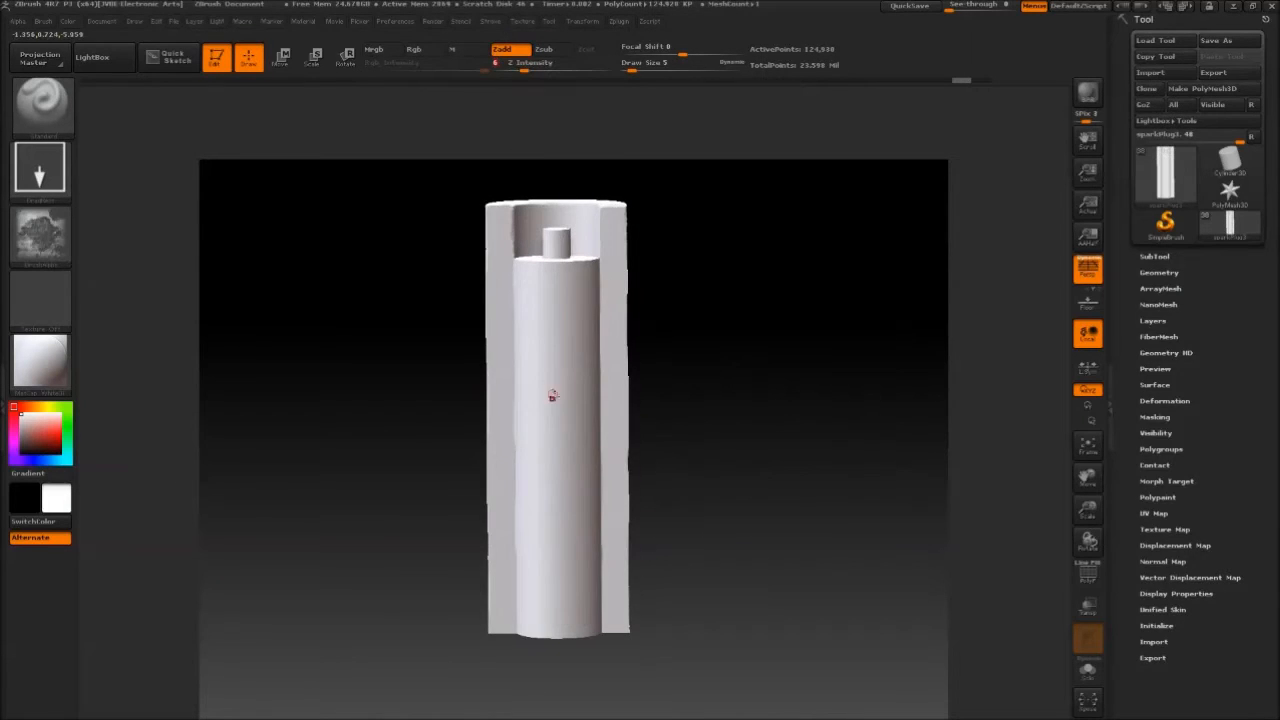
pyautogui.click(1150, 274)
pyautogui.moveTo(715, 312); pyautogui.dragTo(842, 477)
# Show the full model, then select the sparkPlug4 subtool and isolate it.
pyautogui.moveTo(732, 253)
pyautogui.mouseDown()
pyautogui.moveTo(731, 283)
pyautogui.moveTo(728, 252)
pyautogui.mouseUp()
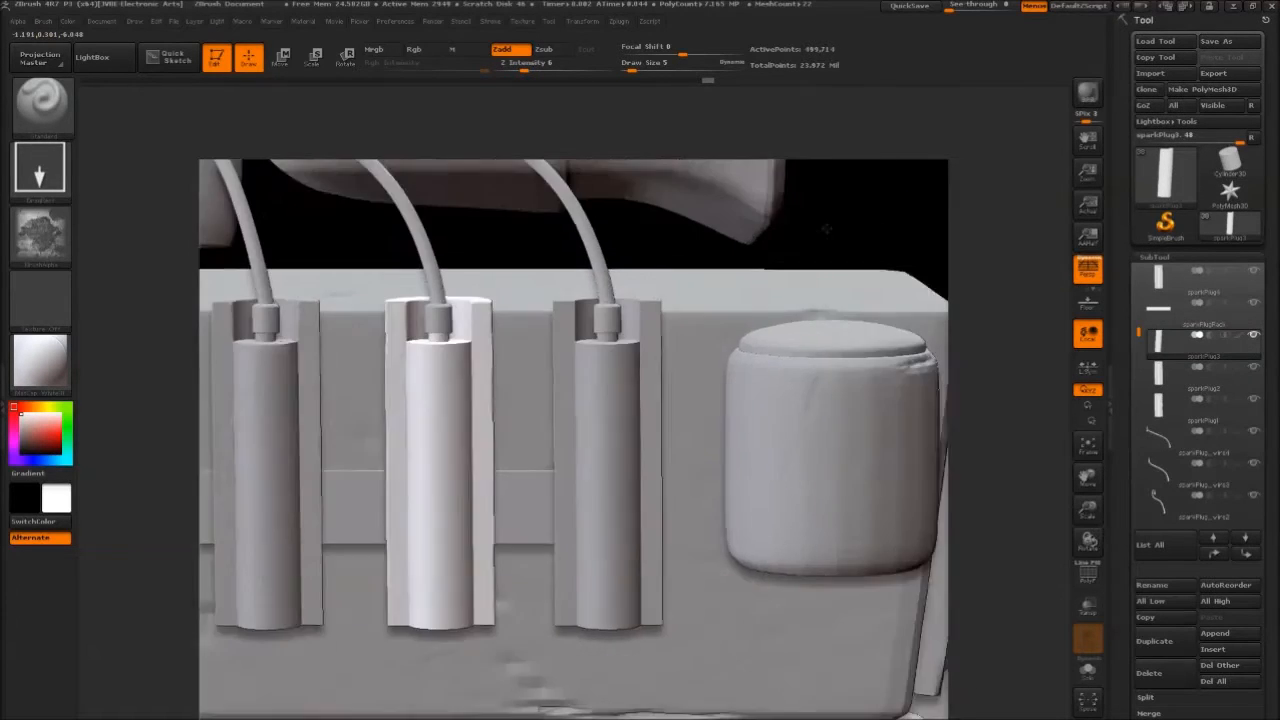
pyautogui.moveTo(826, 228); pyautogui.dragTo(944, 279)
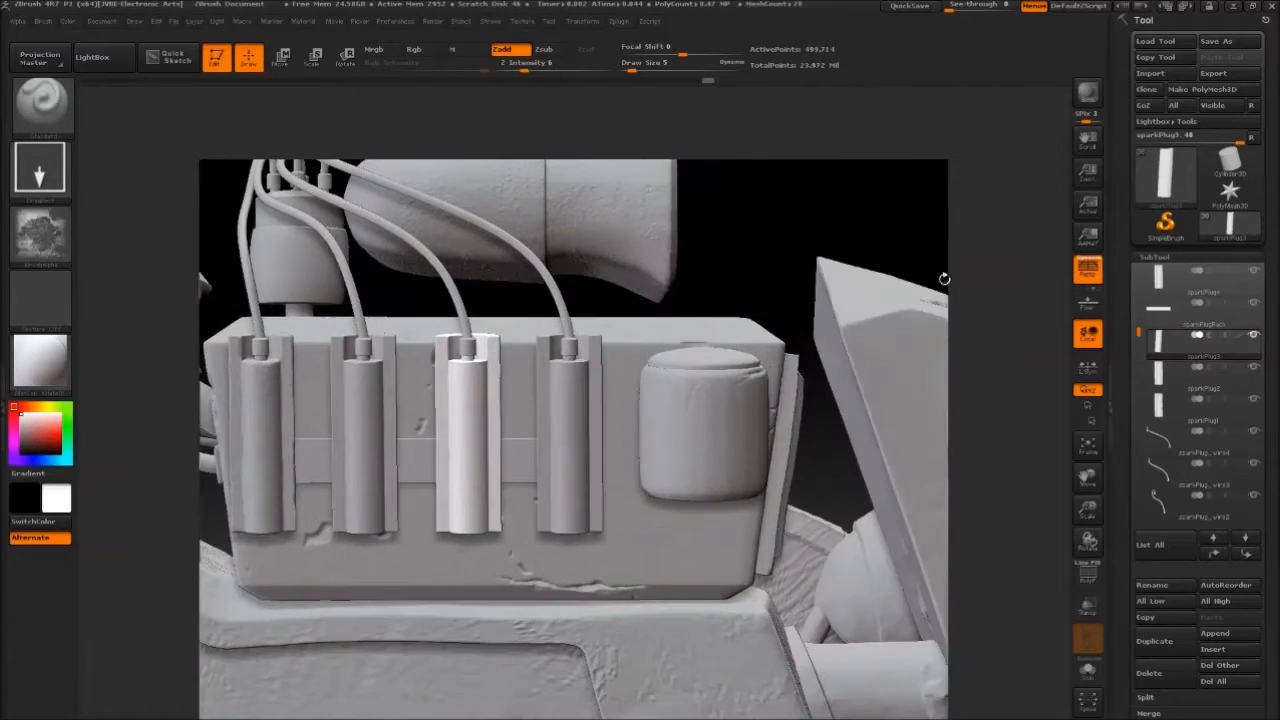
pyautogui.moveTo(1135, 320); pyautogui.dragTo(1136, 308)
pyautogui.click(1168, 344)
pyautogui.click(1253, 336)
pyautogui.press('f')
pyautogui.moveTo(755, 238)
pyautogui.mouseDown()
pyautogui.moveTo(778, 300)
pyautogui.moveTo(796, 300)
pyautogui.mouseUp()
# Switch to the TrimDynamic brush with a draw size of 16 and subdivide sparkPlug4 to level 6.
pyautogui.click(68, 125)
pyautogui.moveTo(684, 237)
pyautogui.mouseDown()
pyautogui.moveTo(696, 228)
pyautogui.moveTo(646, 350)
pyautogui.mouseUp()
pyautogui.press('space')
pyautogui.moveTo(639, 350); pyautogui.dragTo(720, 377)
pyautogui.keyDown('alt'); pyautogui.moveTo(958, 345); pyautogui.dragTo(934, 326); pyautogui.keyUp('alt')
pyautogui.click(1155, 257)
pyautogui.click(1159, 273)
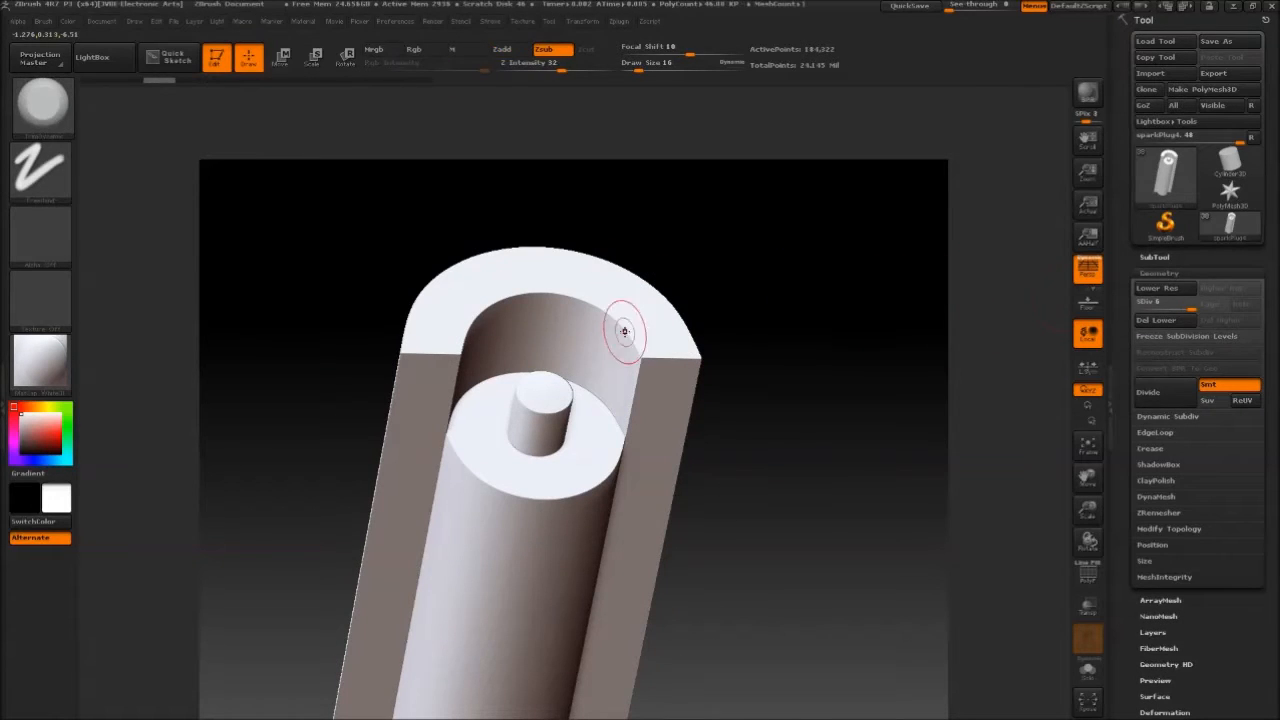
# Set the draw size to 11 and focal shift to -27, and trim the inner rim edge of sparkPlug4.
pyautogui.press('space')
pyautogui.moveTo(691, 353); pyautogui.dragTo(474, 364)
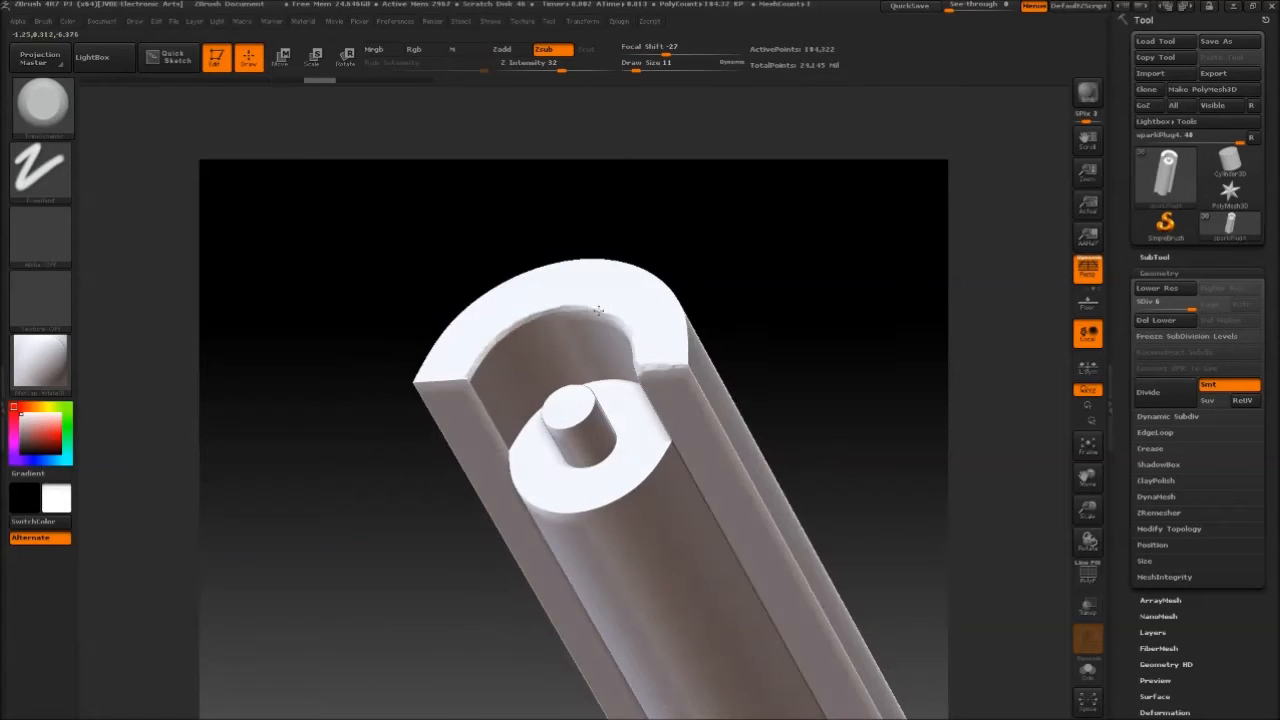
pyautogui.moveTo(581, 308); pyautogui.dragTo(490, 338)
pyautogui.moveTo(414, 385); pyautogui.dragTo(472, 393)
# Trim the outer rim edge of sparkPlug4 and chip the upper edge of its inner cylinder.
pyautogui.moveTo(498, 345)
pyautogui.mouseDown()
pyautogui.moveTo(657, 294)
pyautogui.moveTo(483, 350)
pyautogui.mouseUp()
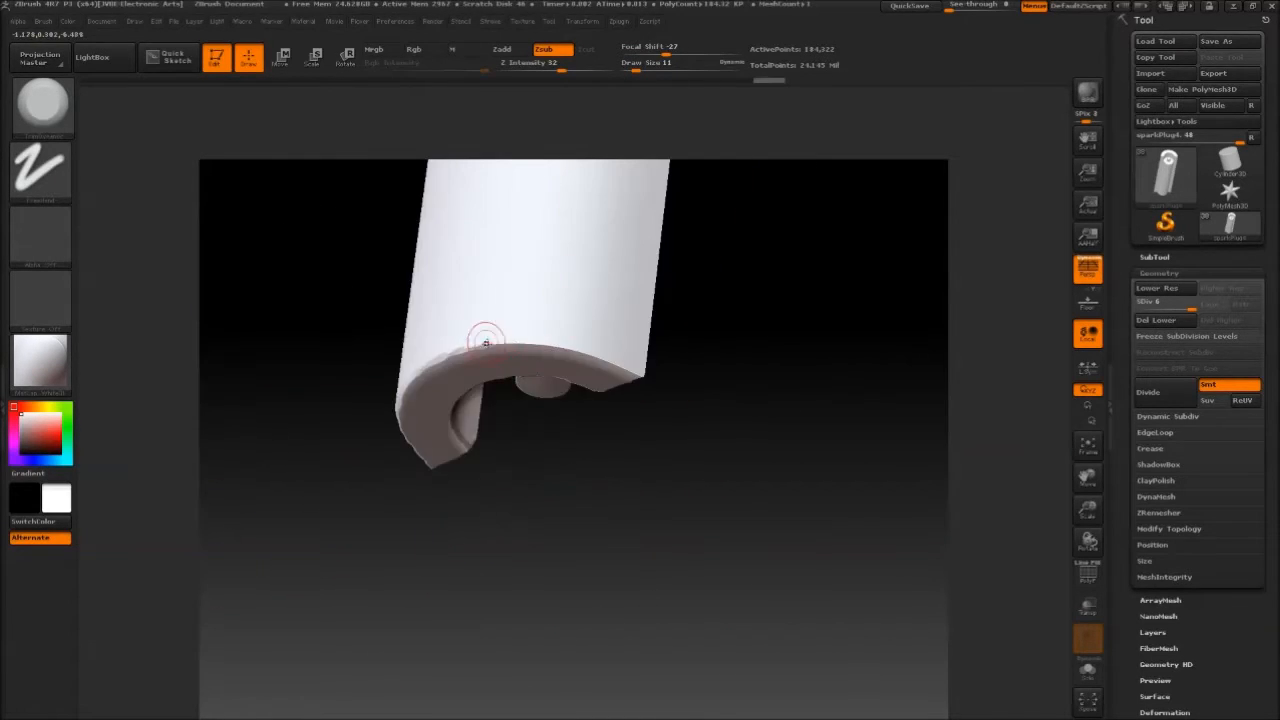
pyautogui.moveTo(573, 347); pyautogui.dragTo(476, 298)
pyautogui.moveTo(804, 391); pyautogui.dragTo(577, 284)
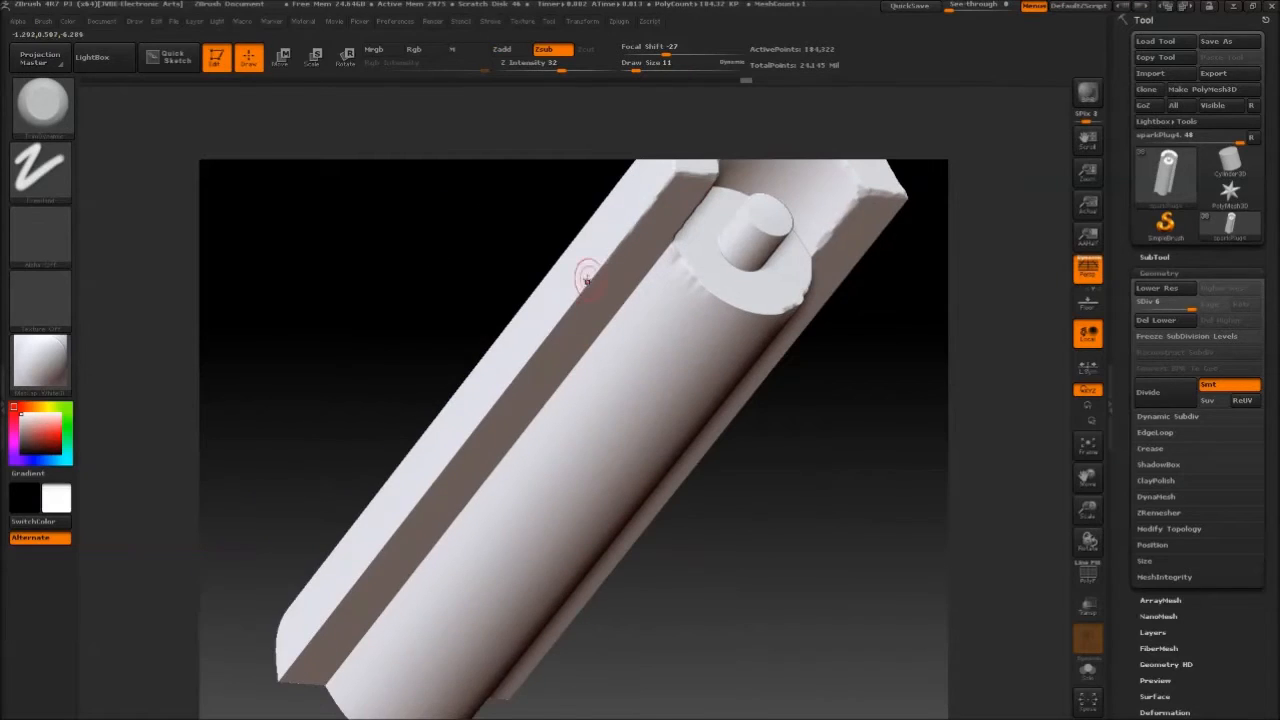
# Wear down the long side edges of sparkPlug4's housing with irregular trim strokes.
pyautogui.moveTo(543, 340); pyautogui.dragTo(545, 380)
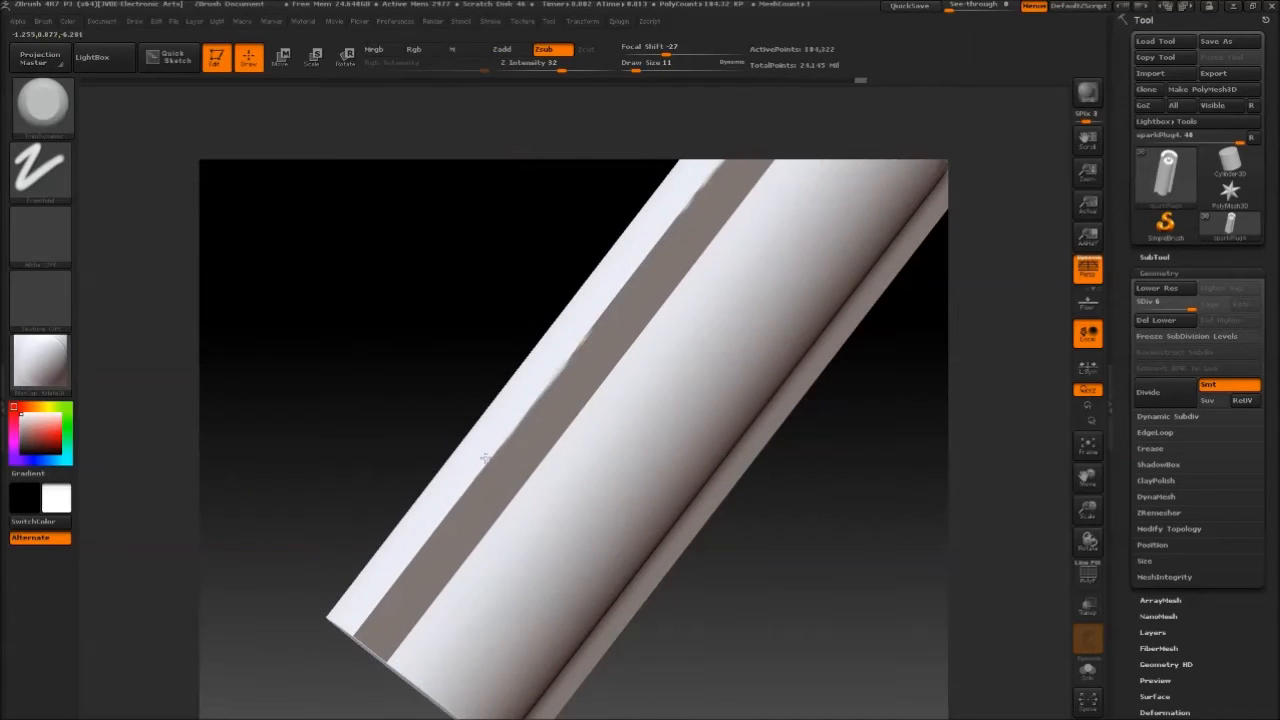
pyautogui.moveTo(444, 510); pyautogui.dragTo(497, 230)
pyautogui.moveTo(507, 358); pyautogui.dragTo(674, 254)
pyautogui.moveTo(462, 350)
pyautogui.mouseDown()
pyautogui.moveTo(428, 360)
pyautogui.moveTo(654, 309)
pyautogui.moveTo(700, 340)
pyautogui.moveTo(815, 354)
pyautogui.moveTo(754, 283)
pyautogui.moveTo(743, 314)
pyautogui.moveTo(727, 280)
pyautogui.moveTo(690, 298)
pyautogui.mouseUp()
pyautogui.moveTo(588, 300); pyautogui.dragTo(793, 216)
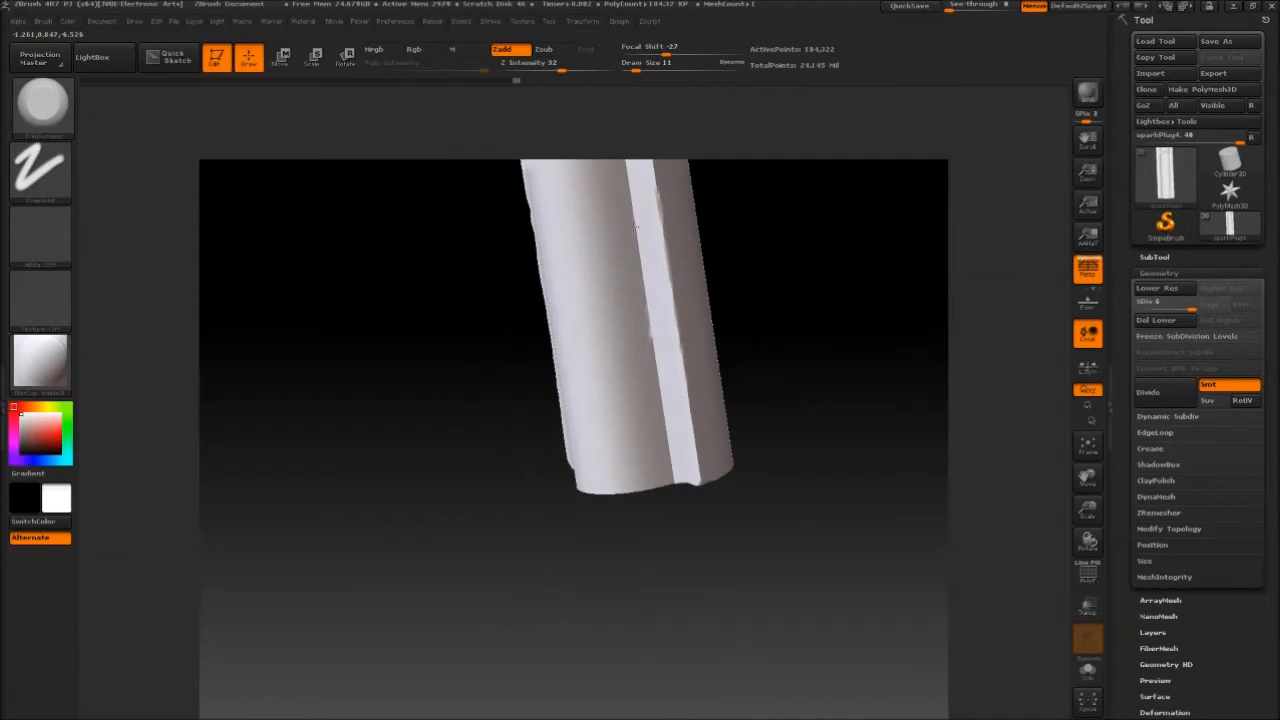
# Finish trimming the edges around the lower end of sparkPlug4.
pyautogui.moveTo(791, 329); pyautogui.dragTo(571, 312)
pyautogui.moveTo(538, 452); pyautogui.dragTo(528, 428)
pyautogui.moveTo(822, 308)
pyautogui.mouseDown()
pyautogui.moveTo(760, 303)
pyautogui.moveTo(722, 384)
pyautogui.mouseUp()
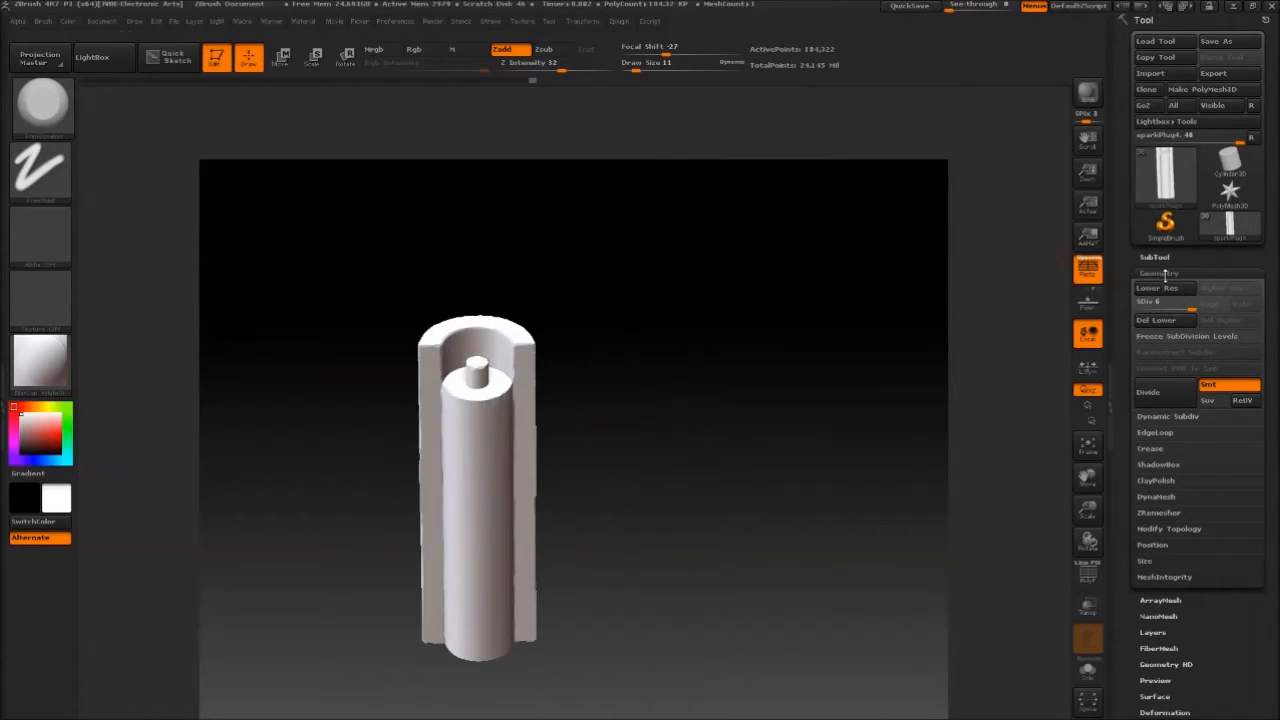
# Switch to the Standard brush with the rust alpha at Z intensity 6 and stamp surface texture over sparkPlug4.
pyautogui.click(1157, 258)
pyautogui.moveTo(800, 266)
pyautogui.mouseDown()
pyautogui.moveTo(783, 283)
pyautogui.moveTo(808, 243)
pyautogui.mouseUp()
pyautogui.click(58, 132)
pyautogui.moveTo(330, 300); pyautogui.dragTo(350, 262)
pyautogui.click(1157, 258)
pyautogui.click(1159, 273)
pyautogui.moveTo(775, 244); pyautogui.dragTo(921, 207)
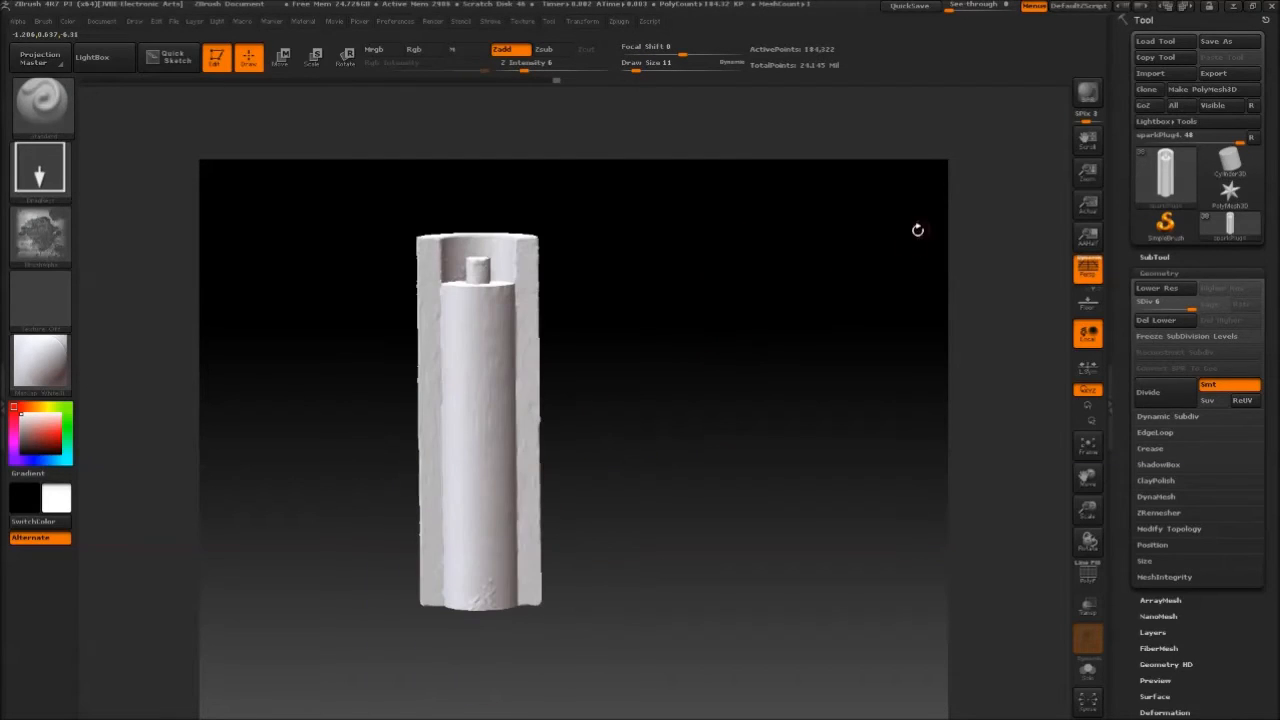
# Show the whole vehicle, then select the distributor subtool and isolate it for trimming.
pyautogui.click(1155, 254)
pyautogui.click(1252, 328)
pyautogui.keyDown('alt'); pyautogui.moveTo(800, 235); pyautogui.dragTo(672, 284); pyautogui.keyUp('alt')
pyautogui.moveTo(1139, 309); pyautogui.dragTo(1140, 296)
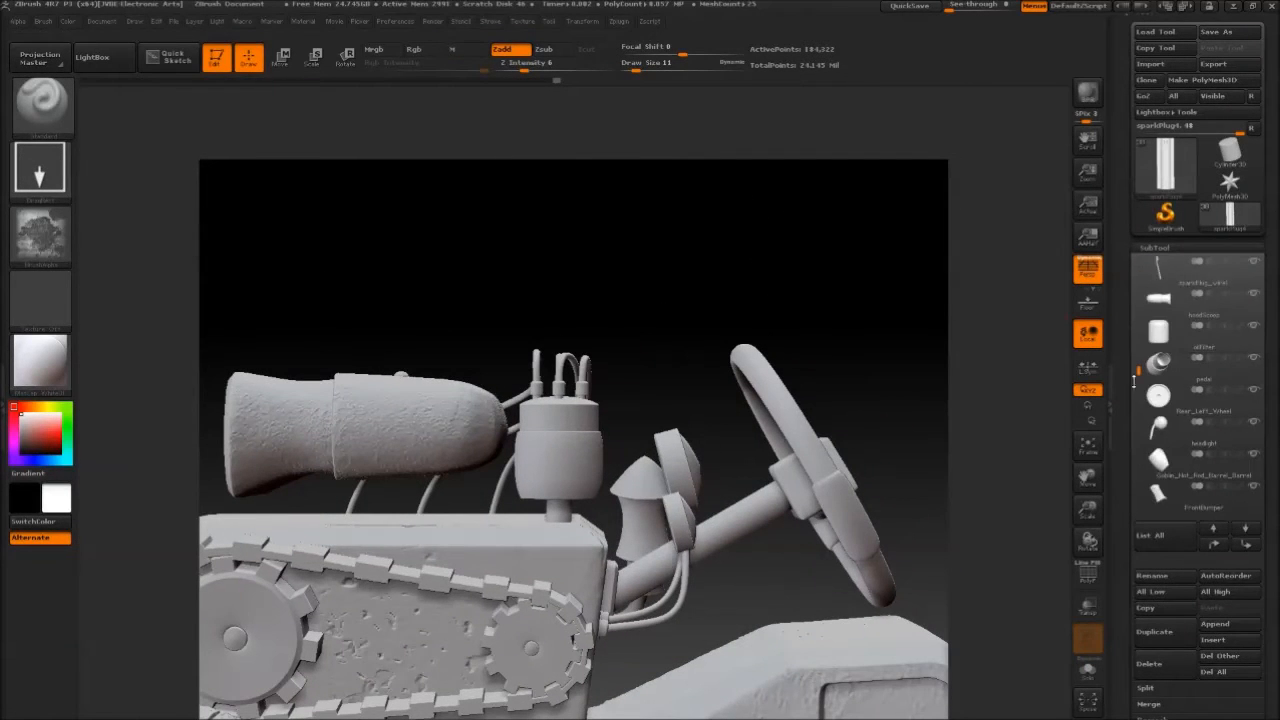
pyautogui.click(1253, 454)
pyautogui.moveTo(745, 235); pyautogui.dragTo(388, 204)
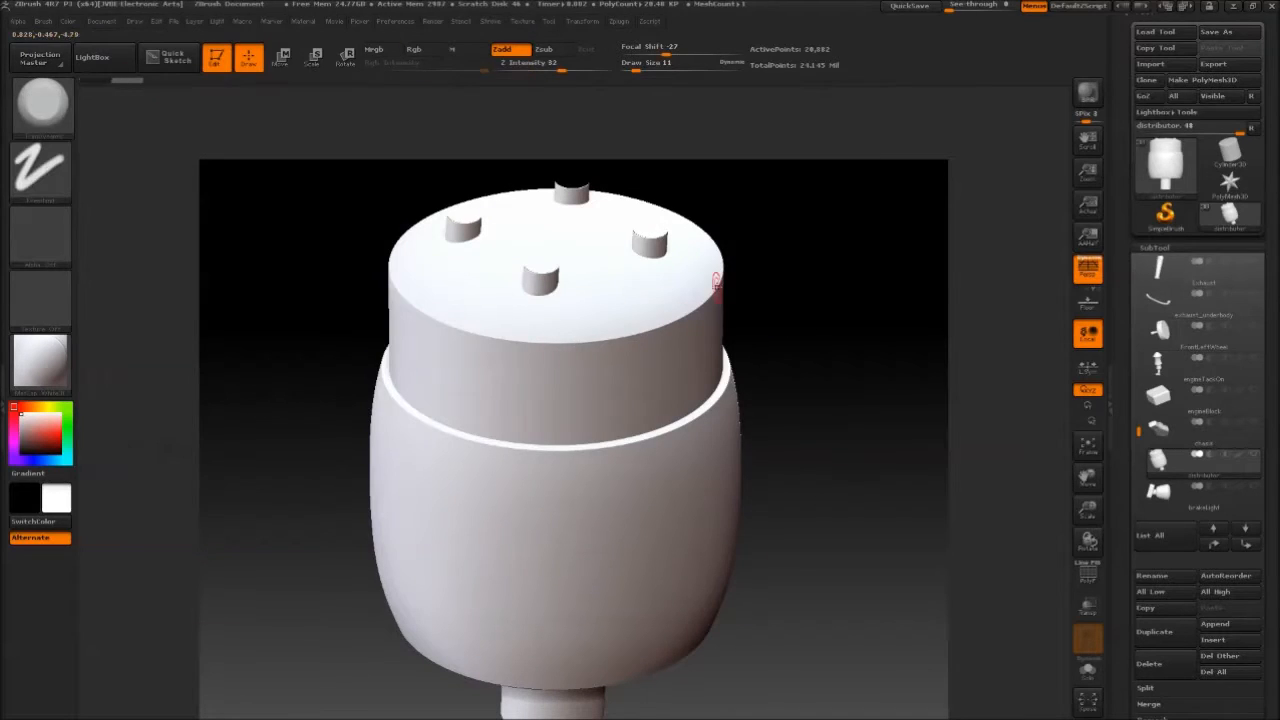
# Divide the distributor twice to reach subdivision level 6.
pyautogui.keyDown('alt'); pyautogui.moveTo(716, 283); pyautogui.dragTo(687, 282); pyautogui.keyUp('alt')
pyautogui.click(1155, 248)
pyautogui.click(1159, 267)
pyautogui.click(1160, 393)
pyautogui.click(1160, 393)
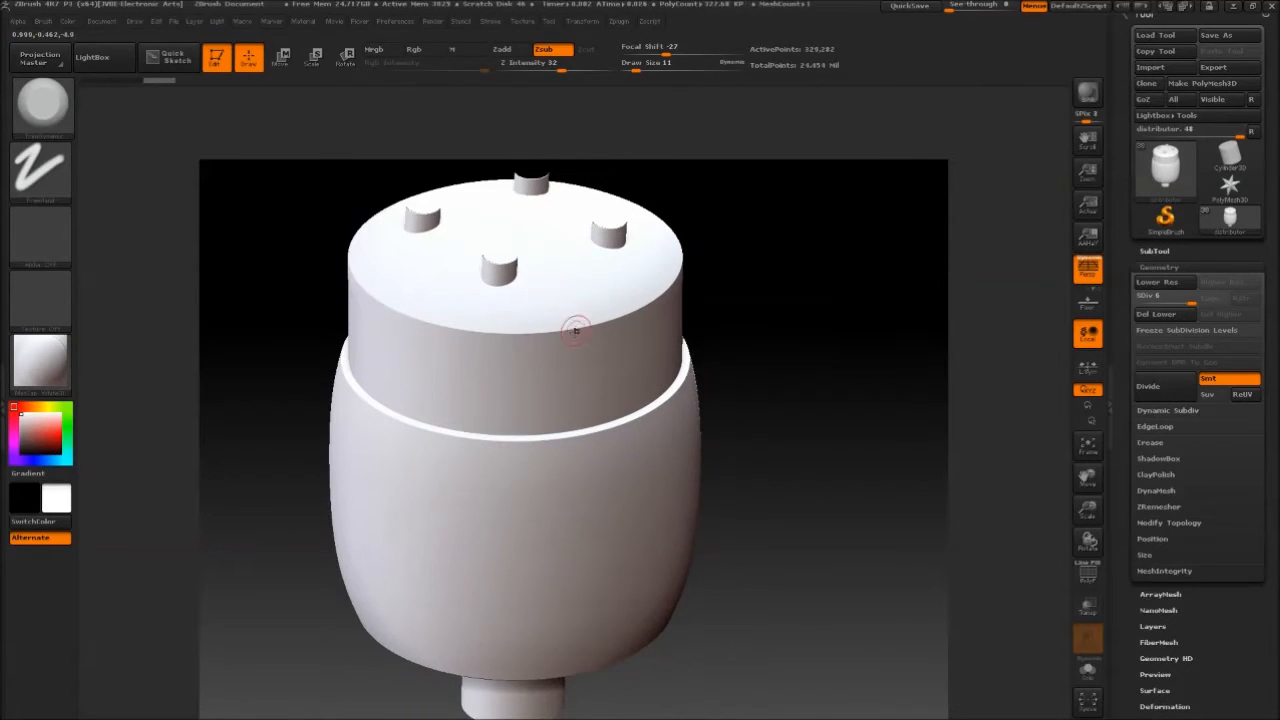
# Trim the distributor's cap and bottom edges with the TrimDynamic brush.
pyautogui.moveTo(640, 307); pyautogui.dragTo(606, 414)
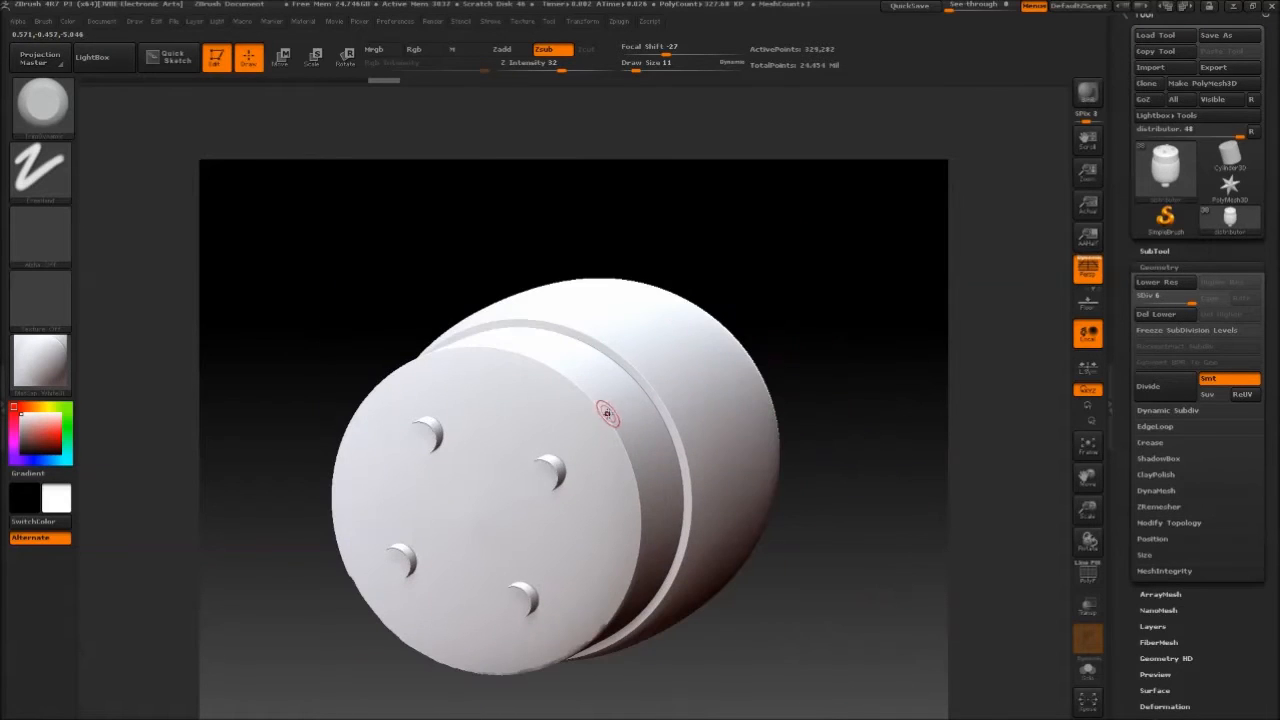
pyautogui.moveTo(632, 472); pyautogui.dragTo(613, 424)
pyautogui.moveTo(618, 500); pyautogui.dragTo(507, 365)
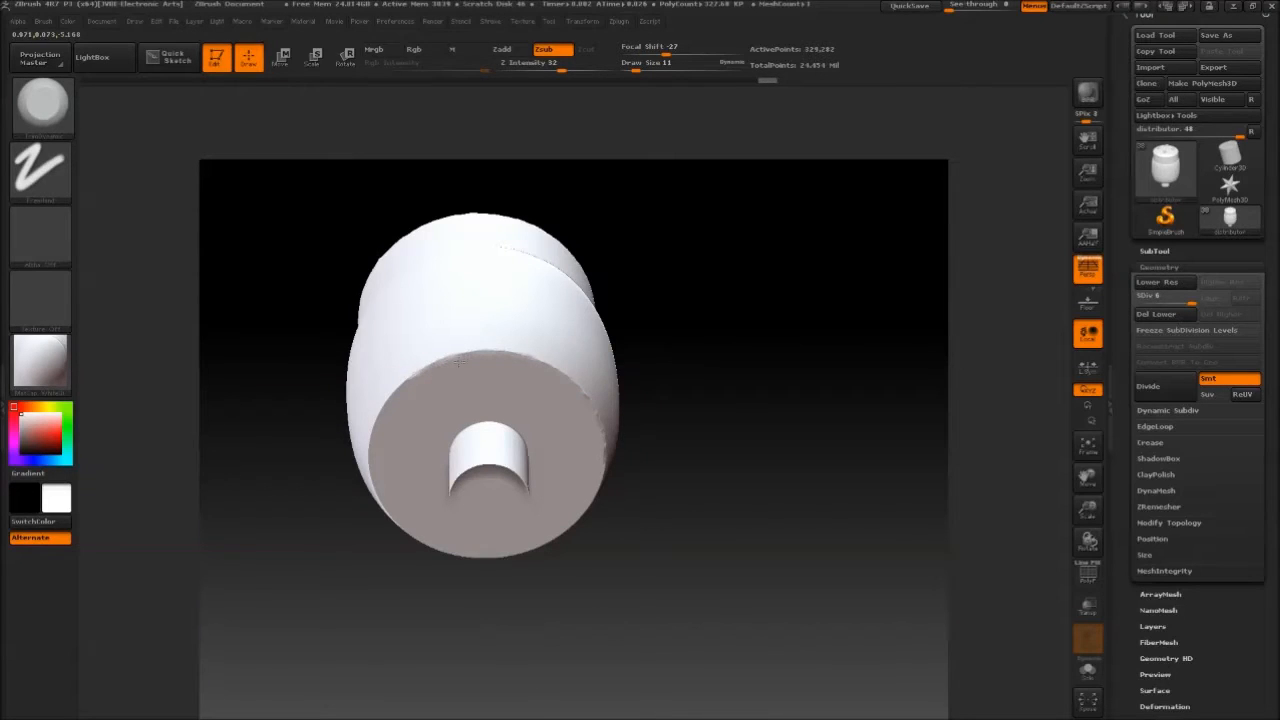
pyautogui.moveTo(332, 561); pyautogui.dragTo(400, 321)
pyautogui.moveTo(630, 470); pyautogui.dragTo(441, 398)
pyautogui.moveTo(543, 355)
pyautogui.mouseDown()
pyautogui.moveTo(729, 349)
pyautogui.moveTo(720, 300)
pyautogui.moveTo(730, 360)
pyautogui.moveTo(722, 300)
pyautogui.mouseUp()
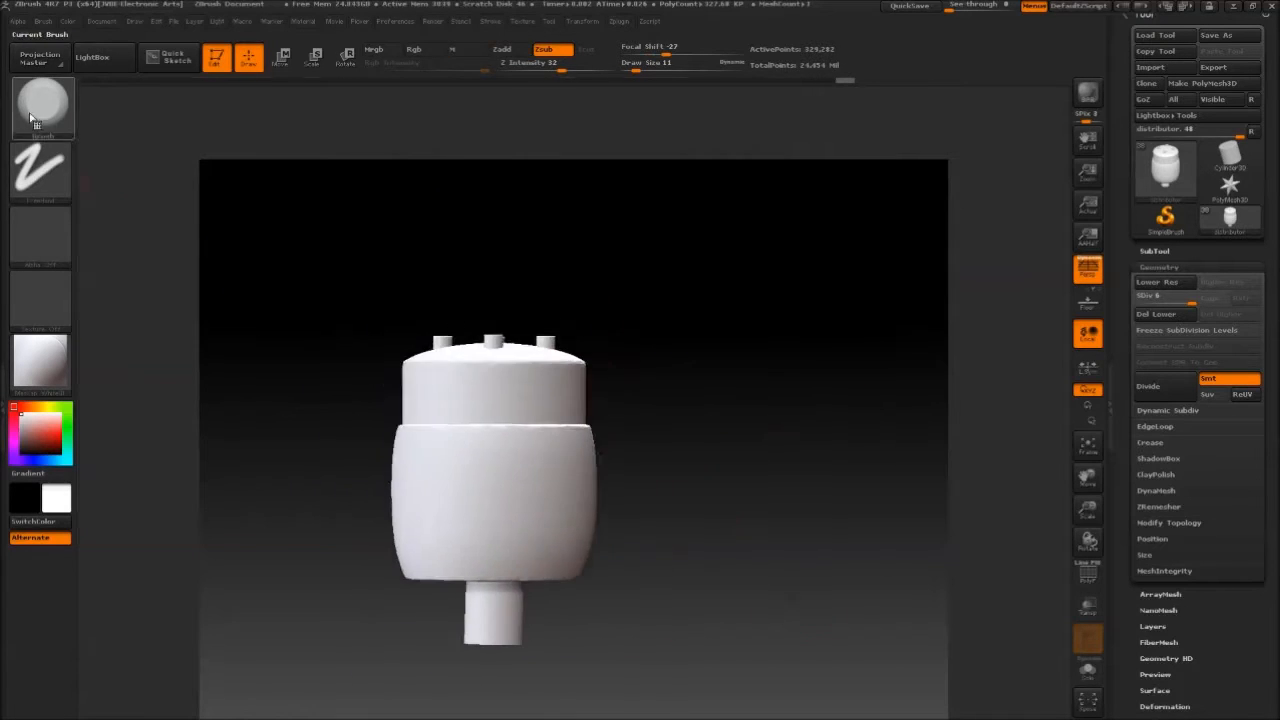
# Switch to the Standard brush and import Paper_Wrinkles_PlainWhite_HEIGHT.psd as its alpha.
pyautogui.click(40, 108)
pyautogui.click(40, 236)
pyautogui.click(119, 627)
pyautogui.doubleClick(179, 90)
pyautogui.click(238, 144)
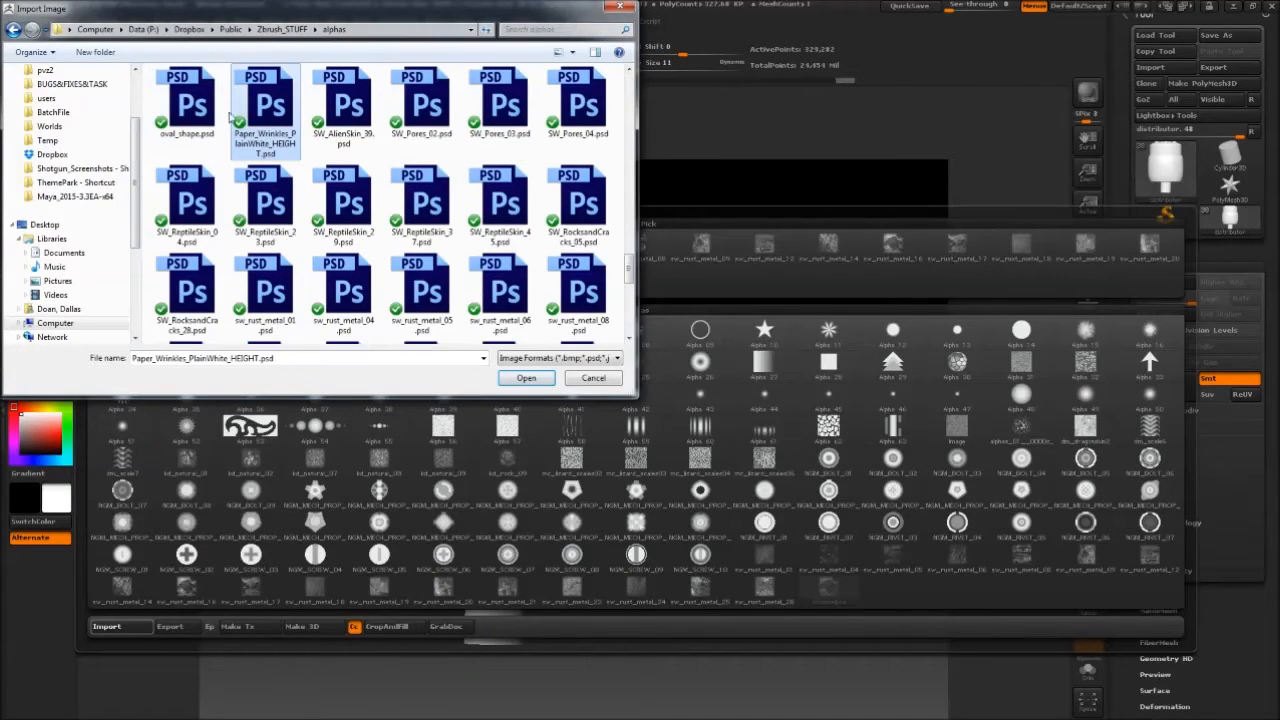
pyautogui.doubleClick(255, 112)
# Set the Z intensity to 10 and stamp the paper-wrinkle texture onto the distributor.
pyautogui.press('space')
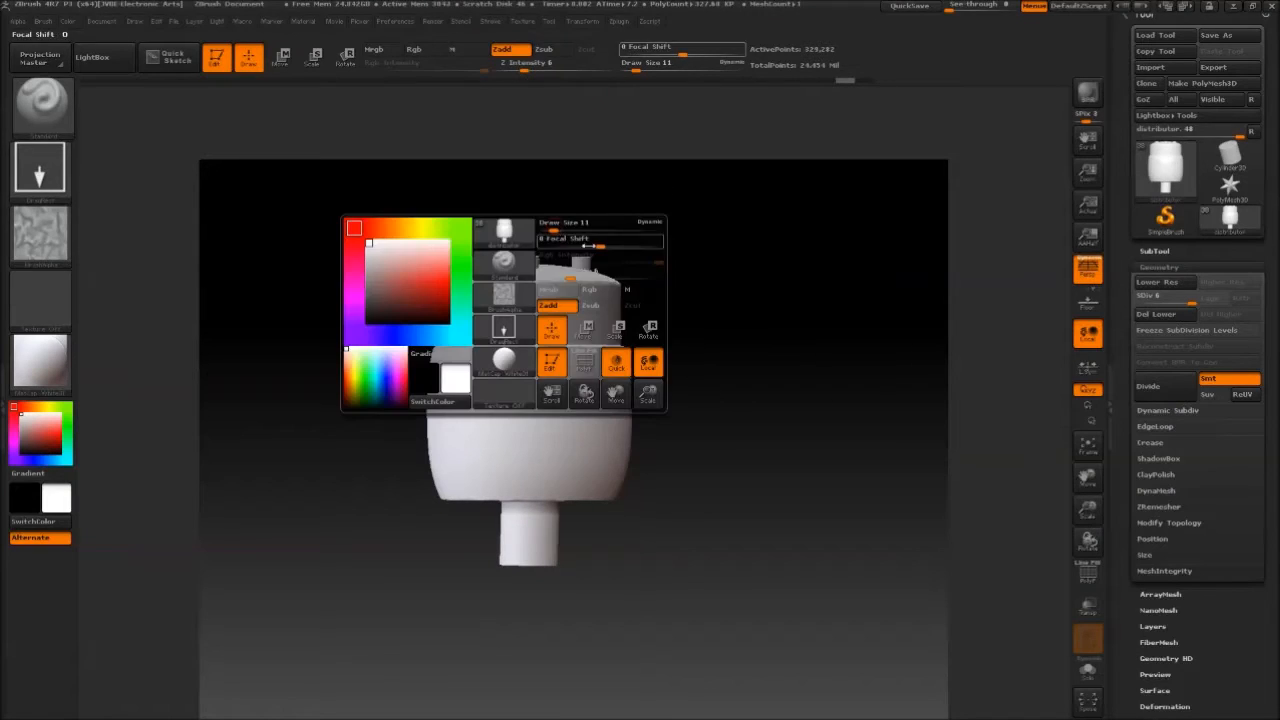
pyautogui.moveTo(576, 275); pyautogui.dragTo(585, 275)
pyautogui.keyDown('alt'); pyautogui.moveTo(838, 241); pyautogui.dragTo(838, 284); pyautogui.keyUp('alt')
pyautogui.moveTo(700, 380); pyautogui.dragTo(648, 421)
pyautogui.moveTo(755, 395); pyautogui.dragTo(791, 297)
# Choose the sw_rust_metal_19 alpha and stamp its texture over the distributor.
pyautogui.click(47, 233)
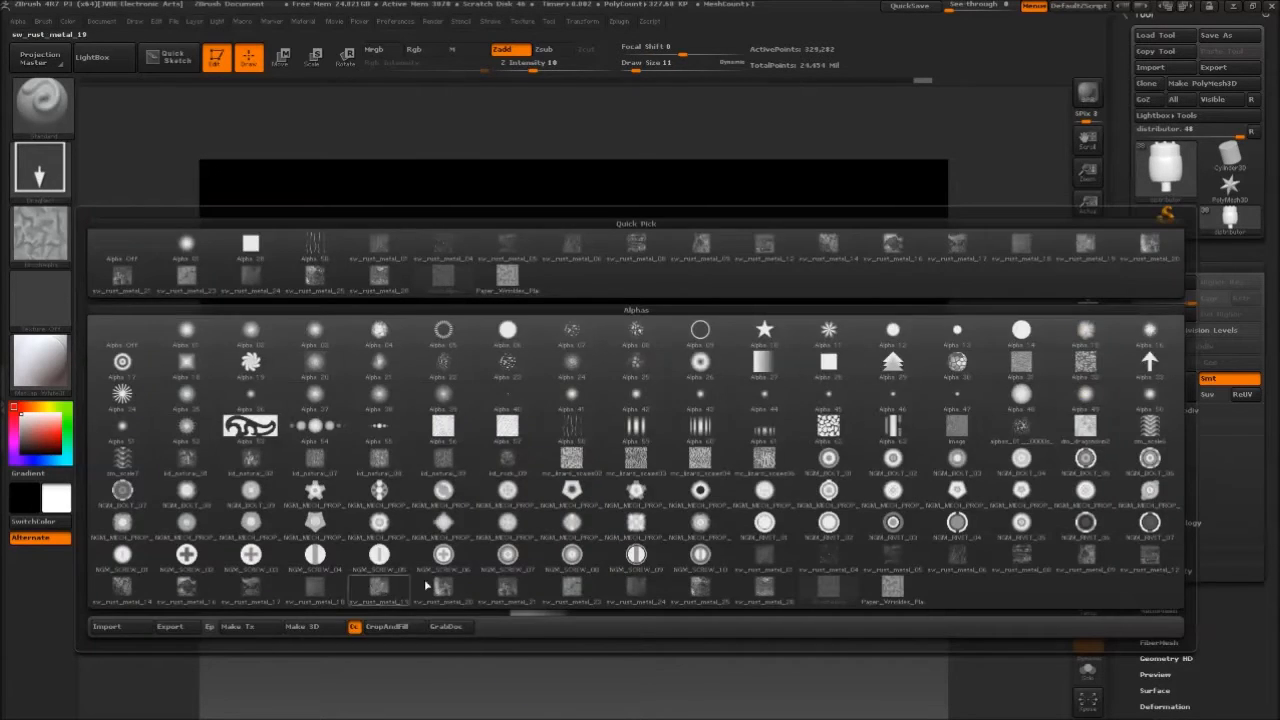
pyautogui.click(392, 587)
pyautogui.press('space')
pyautogui.moveTo(730, 418); pyautogui.dragTo(714, 418)
pyautogui.moveTo(723, 251); pyautogui.dragTo(801, 330)
pyautogui.press('space')
pyautogui.moveTo(880, 340); pyautogui.dragTo(954, 266)
# Show all subtools again to view the textured distributor in place on the engine.
pyautogui.click(1154, 251)
pyautogui.click(1253, 456)
pyautogui.keyDown('alt'); pyautogui.moveTo(640, 390); pyautogui.dragTo(635, 250); pyautogui.keyUp('alt')
pyautogui.moveTo(663, 234)
pyautogui.keyDown('alt'); pyautogui.mouseDown()
pyautogui.moveTo(660, 296)
pyautogui.moveTo(641, 316)
pyautogui.moveTo(627, 236)
pyautogui.moveTo(645, 272)
pyautogui.moveTo(667, 241)
pyautogui.mouseUp(); pyautogui.keyUp('alt')
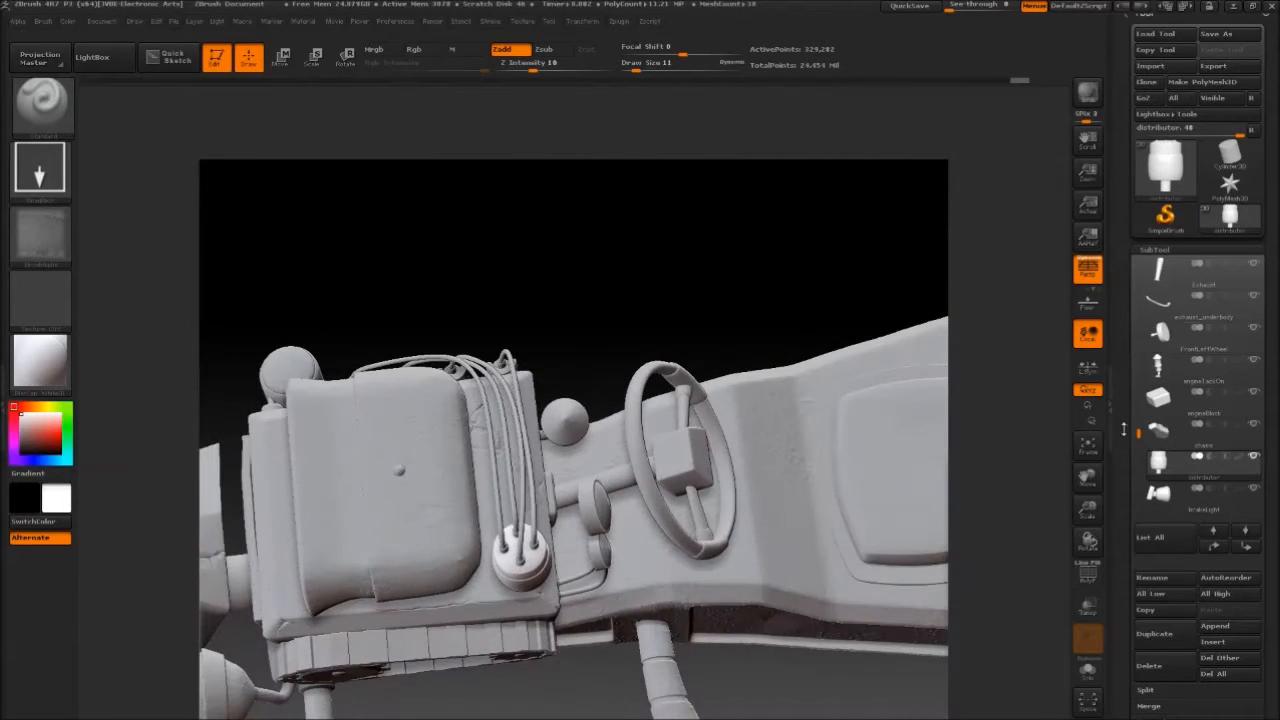
# Isolate the sparkPlug_wire1 subtool and divide it to subdivision level 5.
pyautogui.click(1255, 394)
pyautogui.press('f')
pyautogui.moveTo(860, 305); pyautogui.dragTo(775, 317)
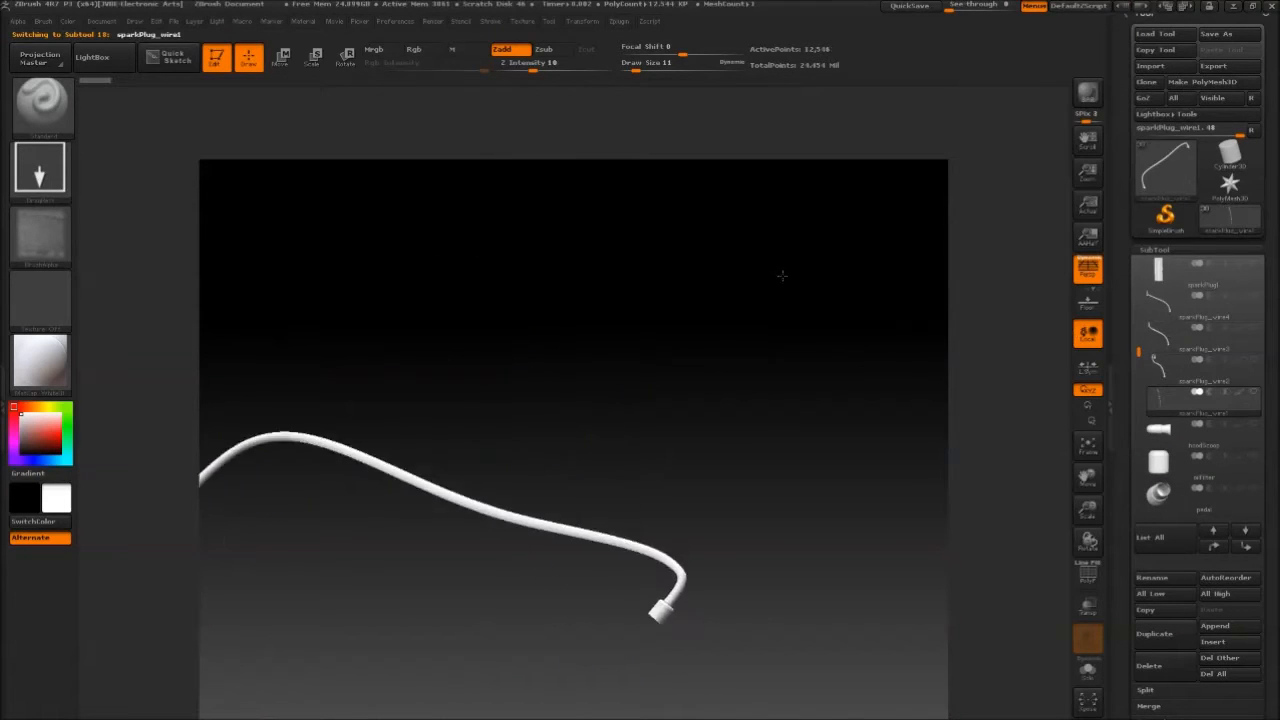
pyautogui.moveTo(727, 253); pyautogui.dragTo(730, 234)
pyautogui.keyDown('alt'); pyautogui.moveTo(730, 234); pyautogui.dragTo(871, 211); pyautogui.keyUp('alt')
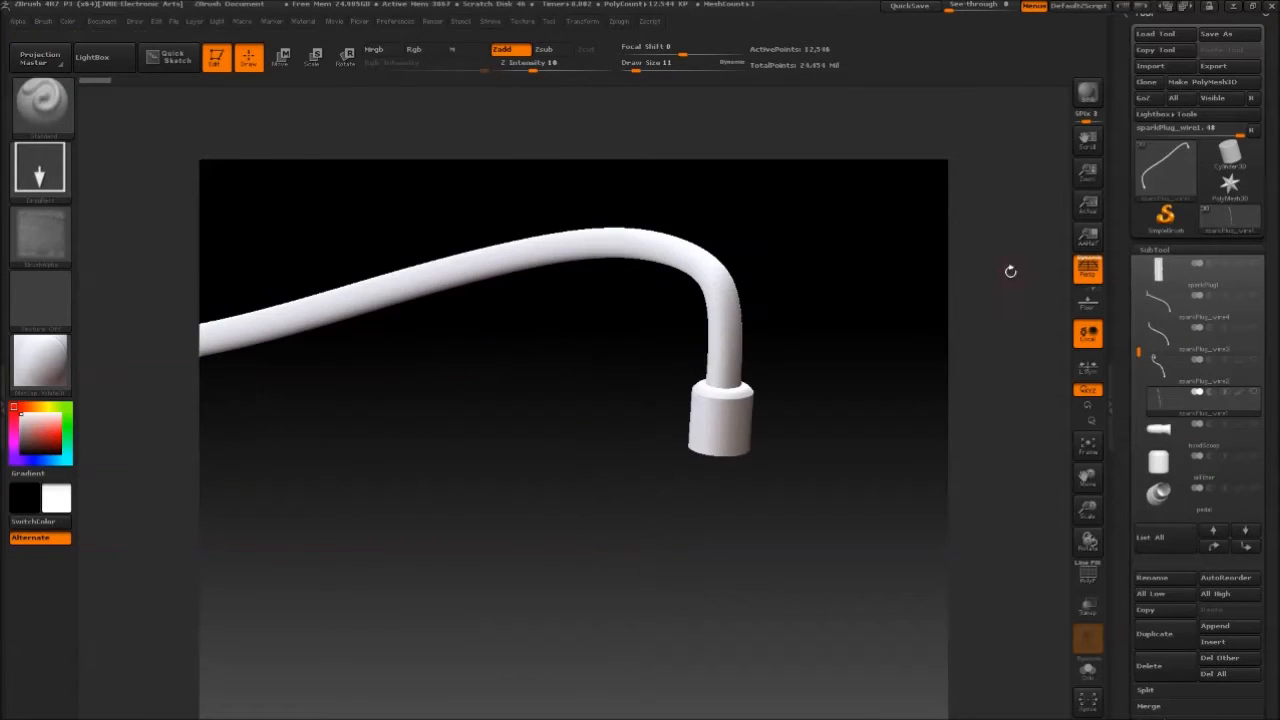
pyautogui.click(1155, 250)
pyautogui.click(1159, 264)
pyautogui.moveTo(845, 284); pyautogui.dragTo(658, 335)
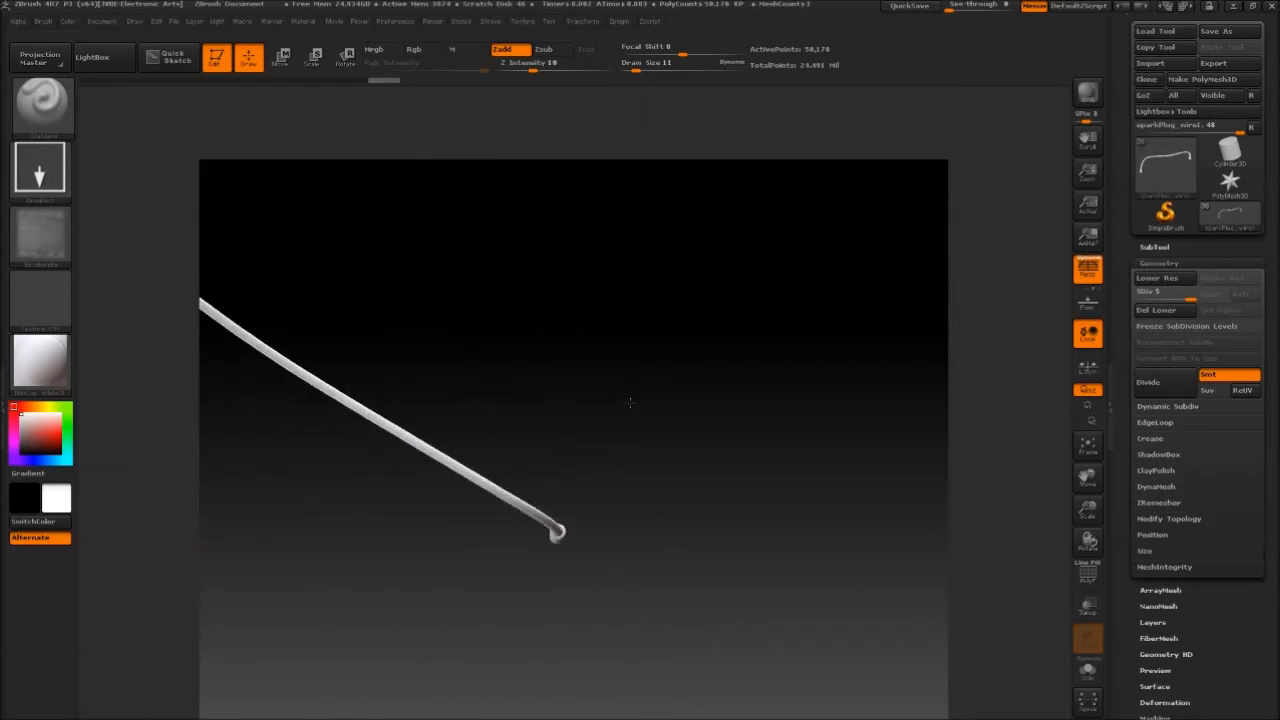
# Select the sparkPlug_wire2 subtool and divide it by one more subdivision level.
pyautogui.click(1154, 248)
pyautogui.click(1164, 376)
pyautogui.press('f')
pyautogui.moveTo(716, 325); pyautogui.dragTo(868, 402)
pyautogui.hotkey('ctrl', 'd')
pyautogui.click(1154, 247)
pyautogui.click(1158, 260)
pyautogui.moveTo(1032, 388); pyautogui.dragTo(354, 523)
# Select the sparkPlug_wire3 subtool, add one more subdivision level and inspect its curved end and cap.
pyautogui.click(1154, 246)
pyautogui.click(1175, 330)
pyautogui.click(1168, 244)
pyautogui.keyDown('alt'); pyautogui.moveTo(483, 568); pyautogui.dragTo(412, 518); pyautogui.keyUp('alt')
pyautogui.click(1158, 260)
pyautogui.click(1145, 380)
pyautogui.click(1158, 260)
pyautogui.keyDown('alt'); pyautogui.moveTo(772, 385); pyautogui.dragTo(499, 506); pyautogui.keyUp('alt')
pyautogui.moveTo(719, 499); pyautogui.dragTo(719, 393)
pyautogui.moveTo(1003, 493); pyautogui.dragTo(601, 489)
pyautogui.moveTo(716, 462); pyautogui.dragTo(929, 271)
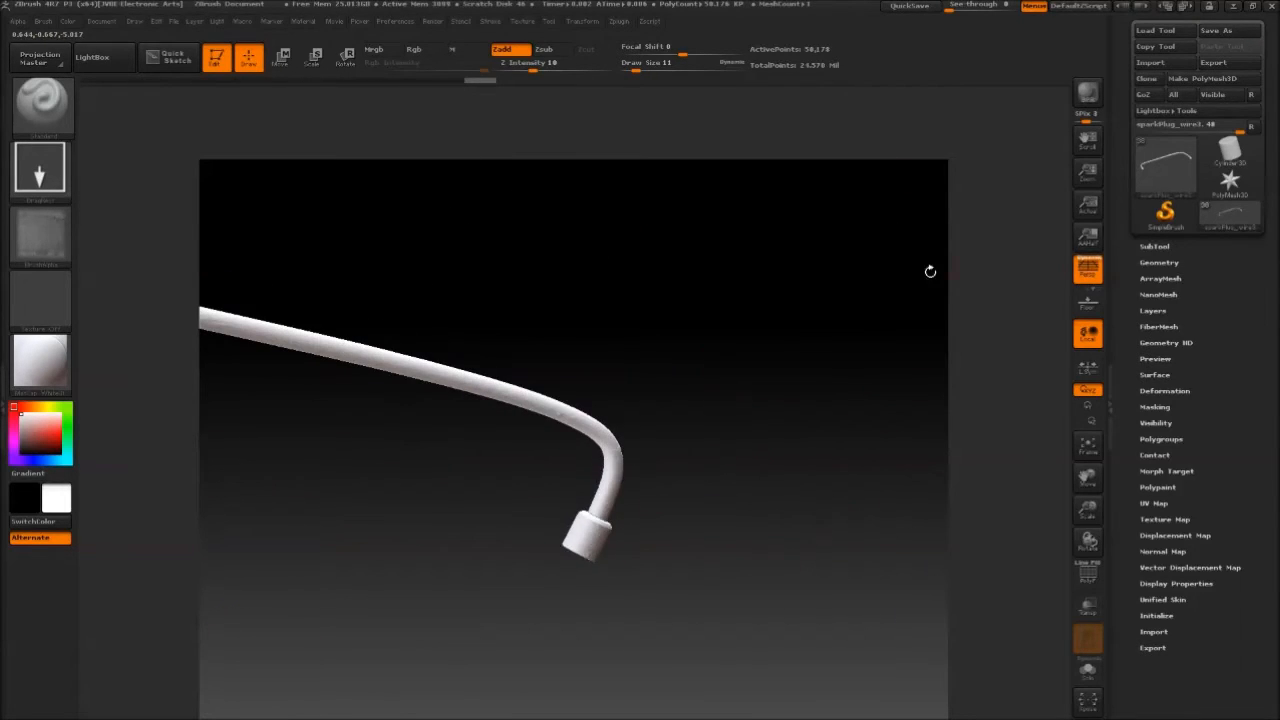
# Select the sparkPlug_wire4 subtool, add one more subdivision level and inspect its curved end and cap.
pyautogui.click(1155, 247)
pyautogui.click(1195, 290)
pyautogui.click(1155, 247)
pyautogui.keyDown('alt'); pyautogui.moveTo(353, 181); pyautogui.dragTo(917, 324); pyautogui.keyUp('alt')
pyautogui.keyDown('alt'); pyautogui.moveTo(600, 506); pyautogui.dragTo(688, 312); pyautogui.keyUp('alt')
pyautogui.click(1166, 263)
pyautogui.hotkey('ctrl', 'd')
pyautogui.click(1166, 263)
pyautogui.keyDown('alt'); pyautogui.moveTo(590, 285); pyautogui.dragTo(485, 540); pyautogui.keyUp('alt')
pyautogui.keyDown('alt'); pyautogui.moveTo(560, 430); pyautogui.dragTo(454, 530); pyautogui.keyUp('alt')
pyautogui.keyDown('alt'); pyautogui.moveTo(790, 490); pyautogui.dragTo(528, 399); pyautogui.keyUp('alt')
pyautogui.moveTo(565, 382); pyautogui.dragTo(609, 422)
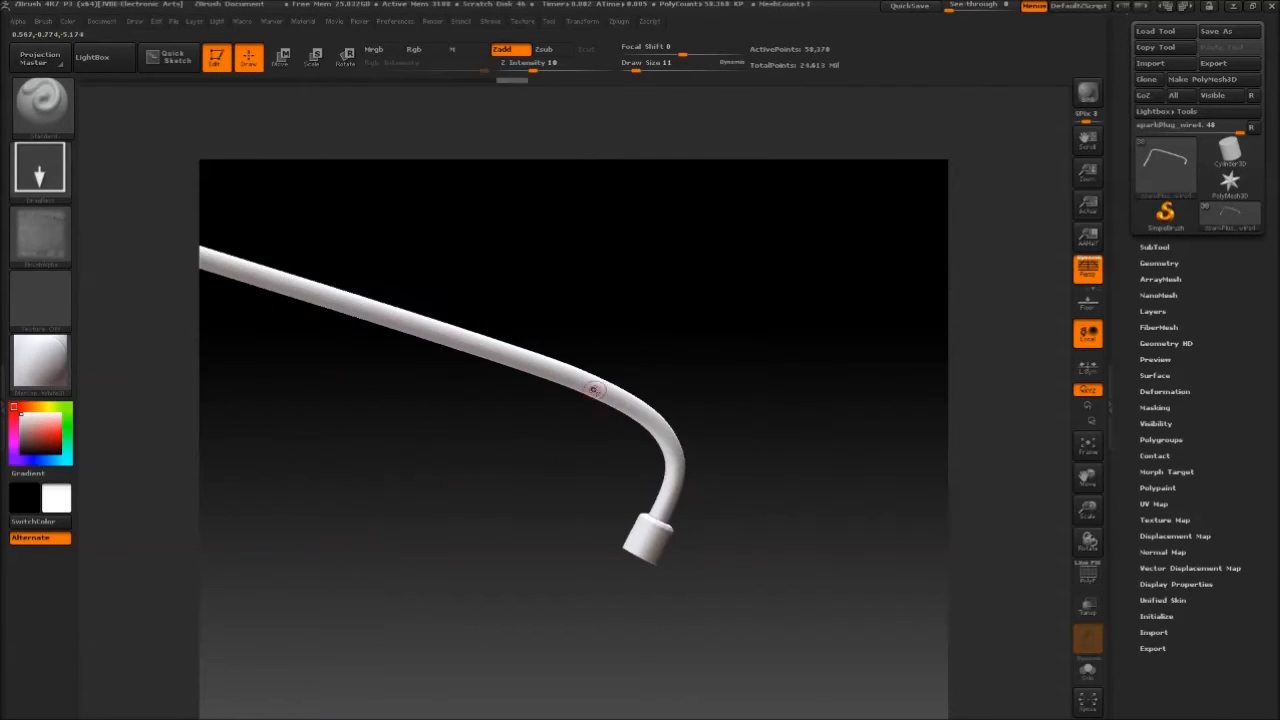
pyautogui.moveTo(647, 541); pyautogui.dragTo(820, 450)
# Show all subtools again and bring the whole hot rod into view.
pyautogui.click(1157, 249)
pyautogui.click(1253, 293)
pyautogui.keyDown('alt'); pyautogui.moveTo(868, 290); pyautogui.dragTo(770, 170); pyautogui.keyUp('alt')
# Save the hot rod as a ZTool in the zbrush folder of the Goblin_rat_rod project.
pyautogui.moveTo(1263, 104); pyautogui.dragTo(1263, 116)
pyautogui.click(1217, 43)
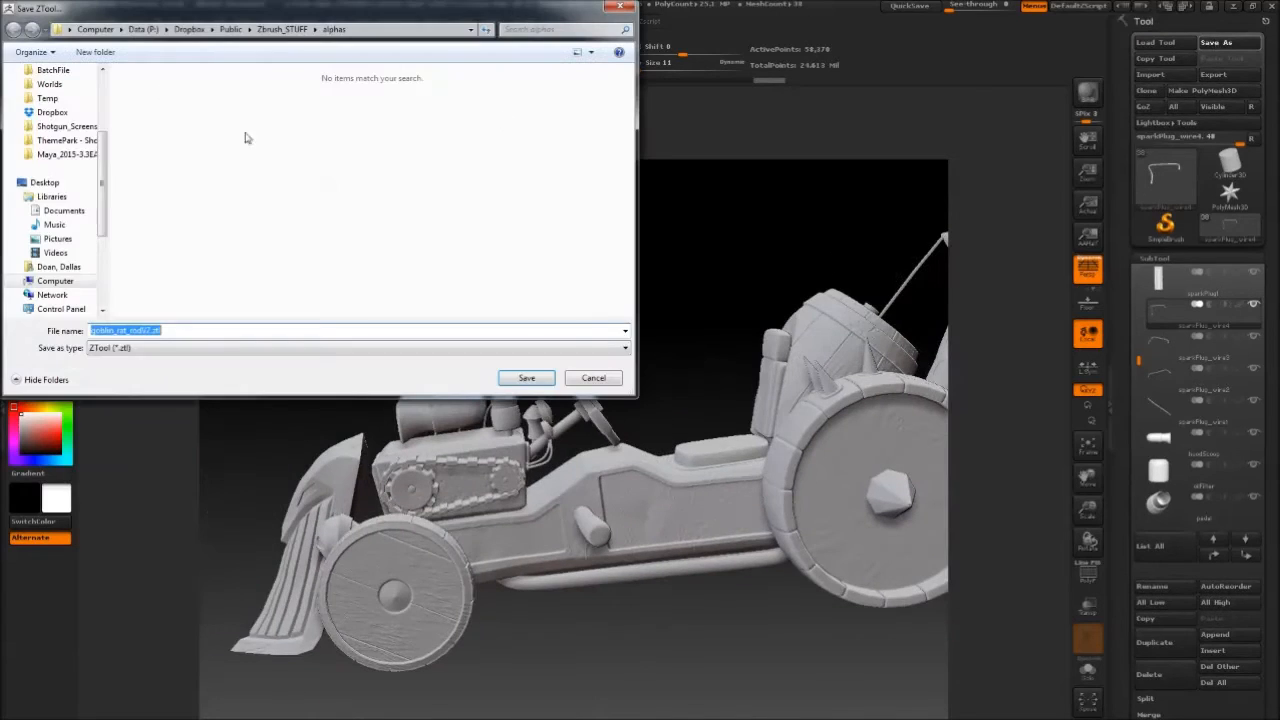
pyautogui.click(58, 171)
pyautogui.doubleClick(230, 264)
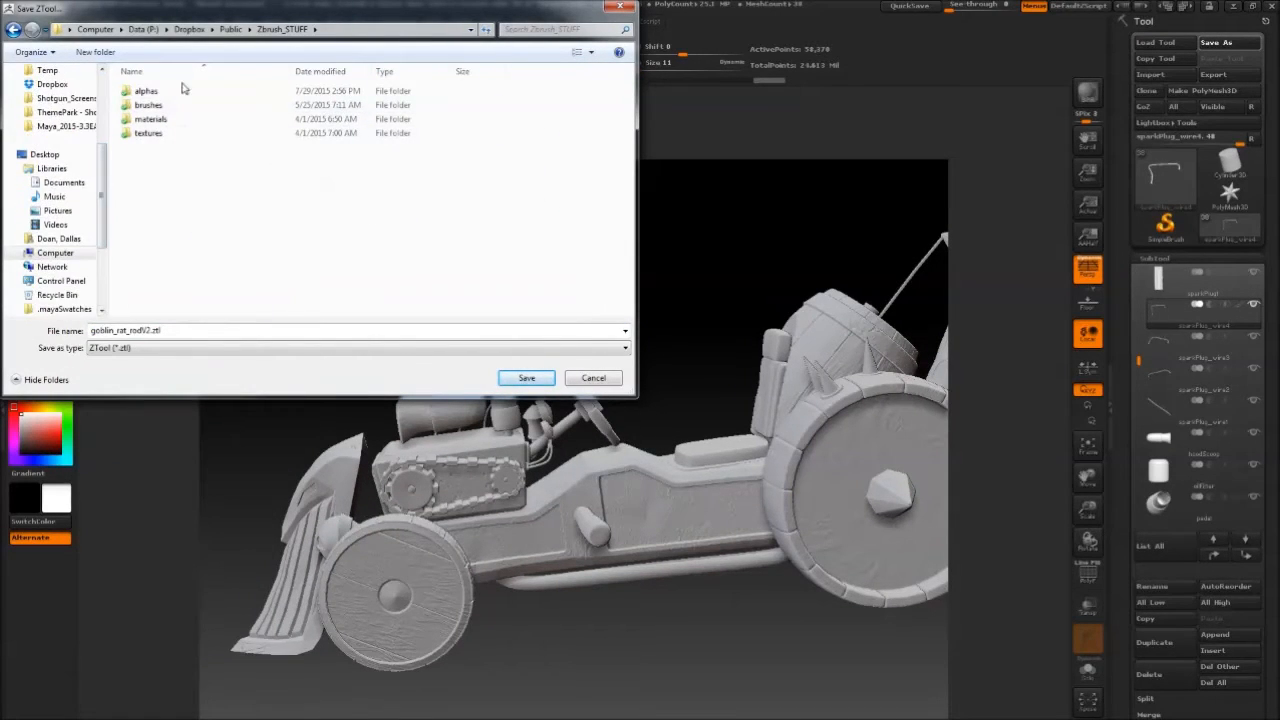
pyautogui.moveTo(172, 8); pyautogui.dragTo(265, 139)
pyautogui.click(146, 215)
pyautogui.doubleClick(243, 314)
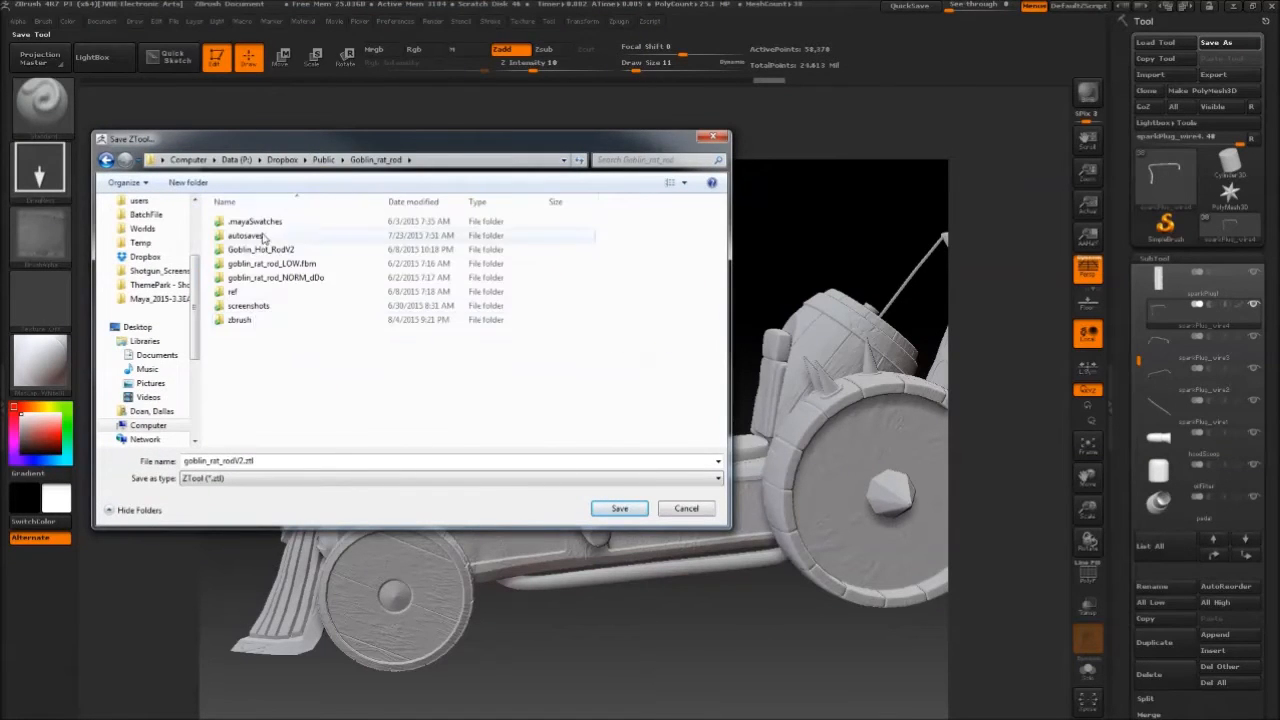
pyautogui.doubleClick(240, 320)
pyautogui.doubleClick(286, 222)
pyautogui.click(670, 412)
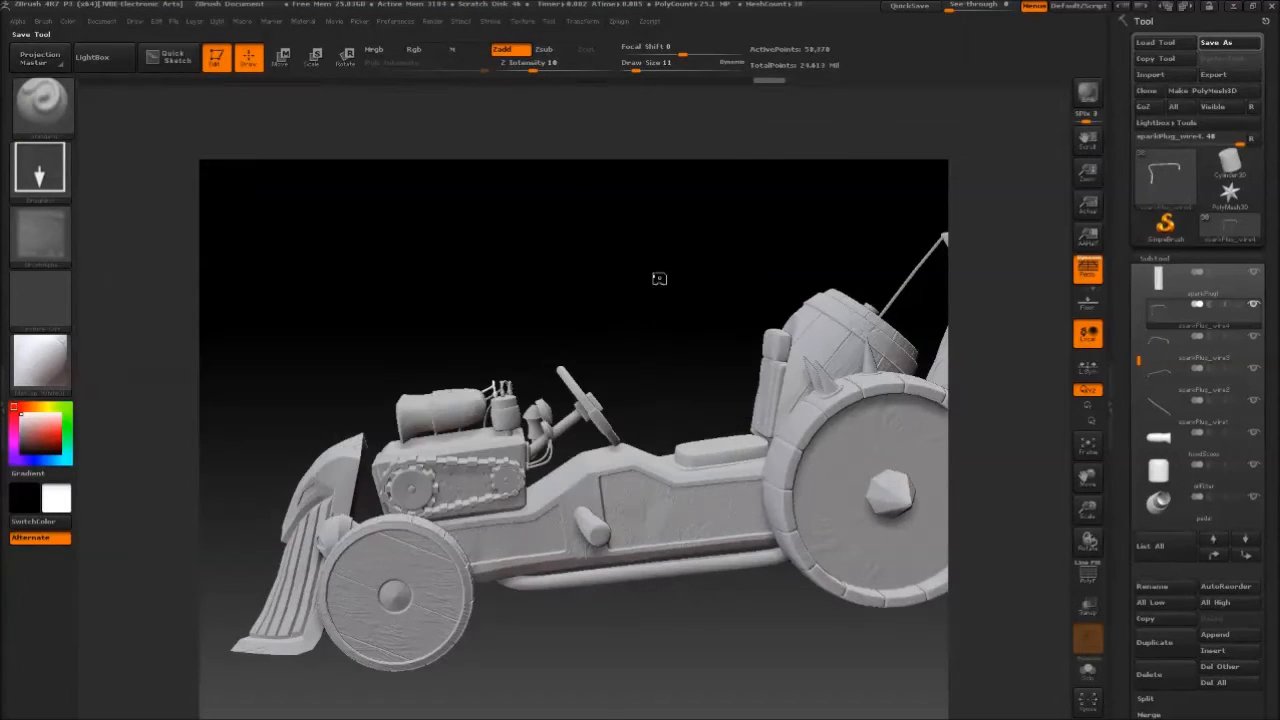
# Isolate the brakeLight subtool at the rear of the hot rod and divide it to subdivision level 6.
pyautogui.moveTo(629, 315); pyautogui.dragTo(669, 291)
pyautogui.keyDown('alt'); pyautogui.moveTo(751, 327); pyautogui.dragTo(771, 169); pyautogui.keyUp('alt')
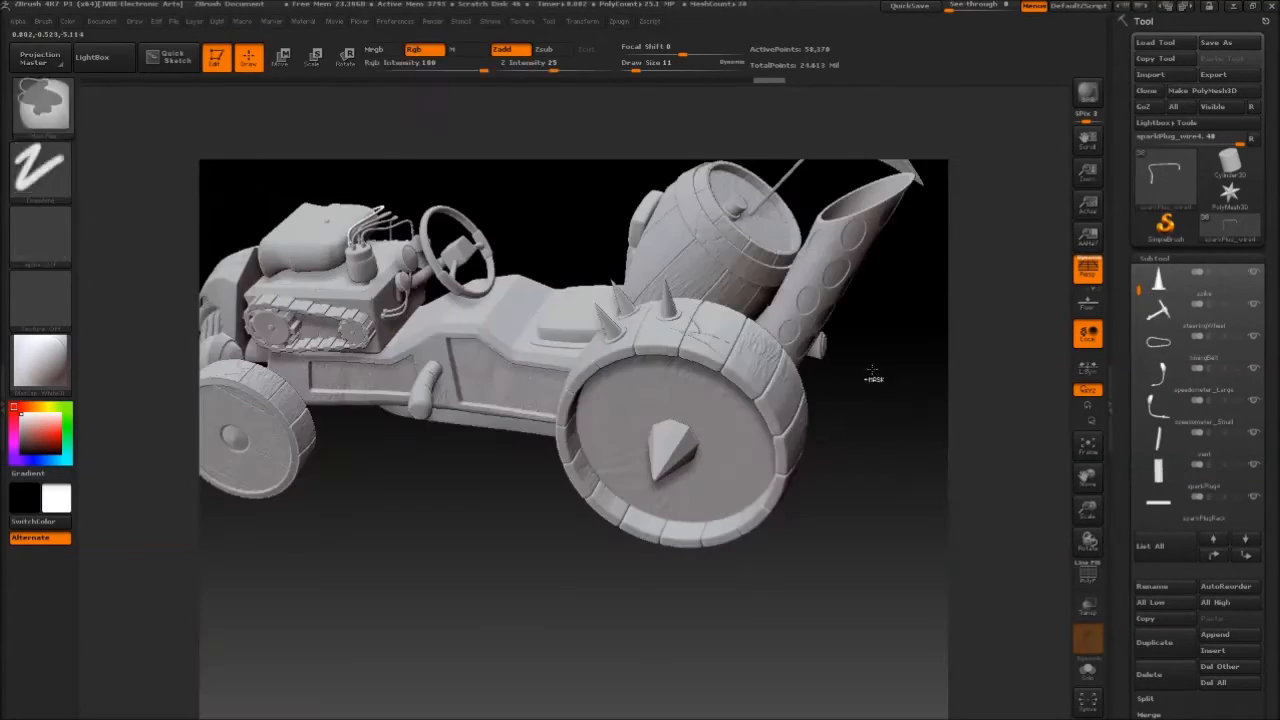
pyautogui.moveTo(871, 371); pyautogui.dragTo(1063, 372)
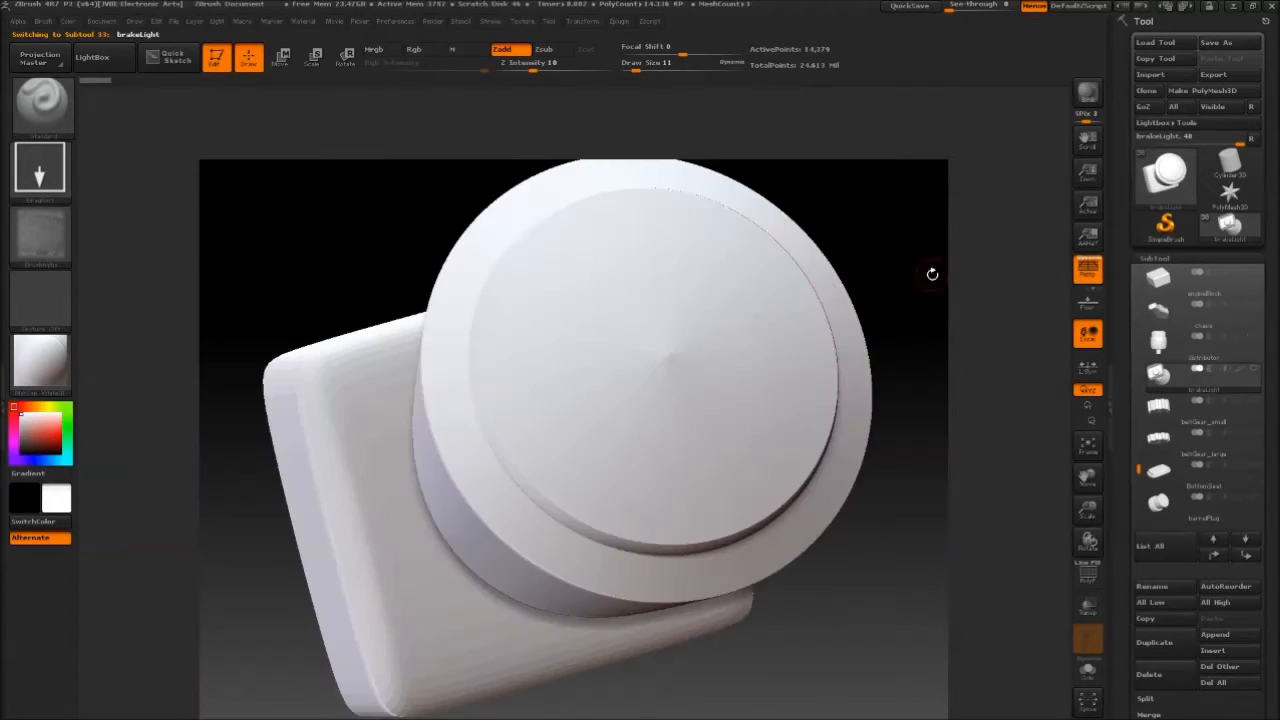
pyautogui.moveTo(931, 271); pyautogui.dragTo(1011, 280)
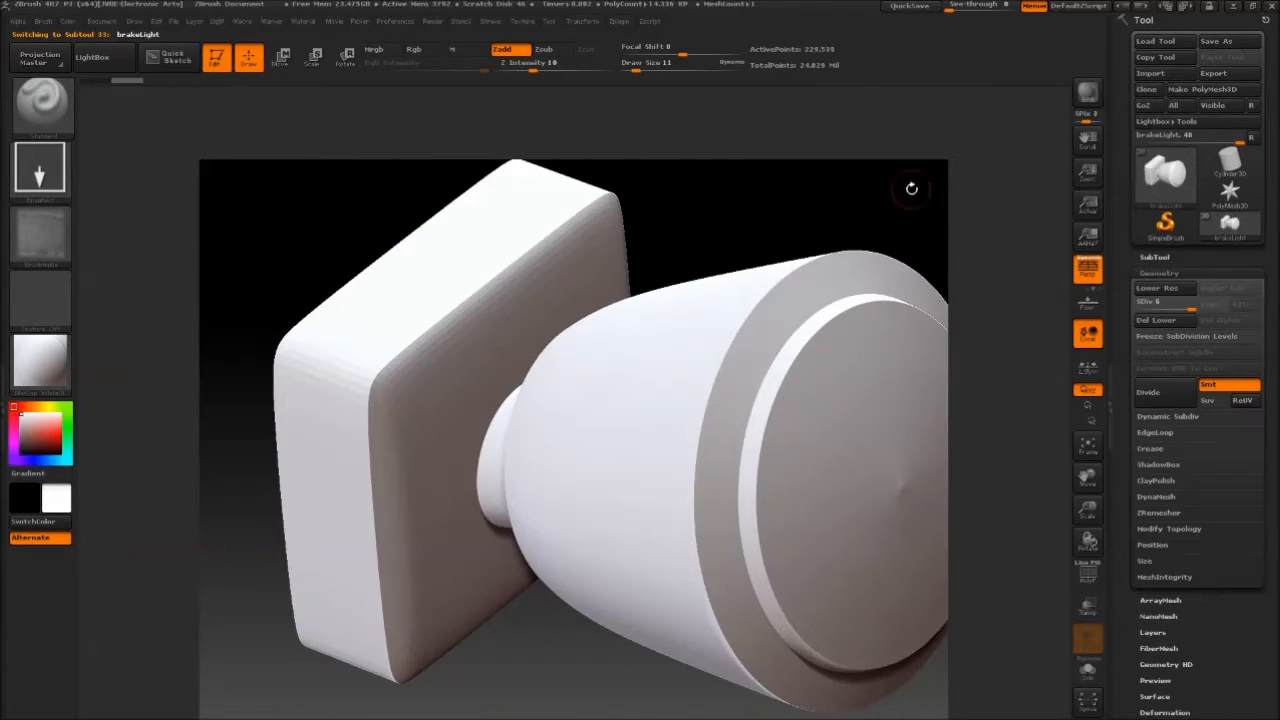
# Stamp surface texture over the brake light with the Standard brush at Z intensity 10, and smooth its front face.
pyautogui.press('f')
pyautogui.moveTo(331, 286); pyautogui.dragTo(790, 362)
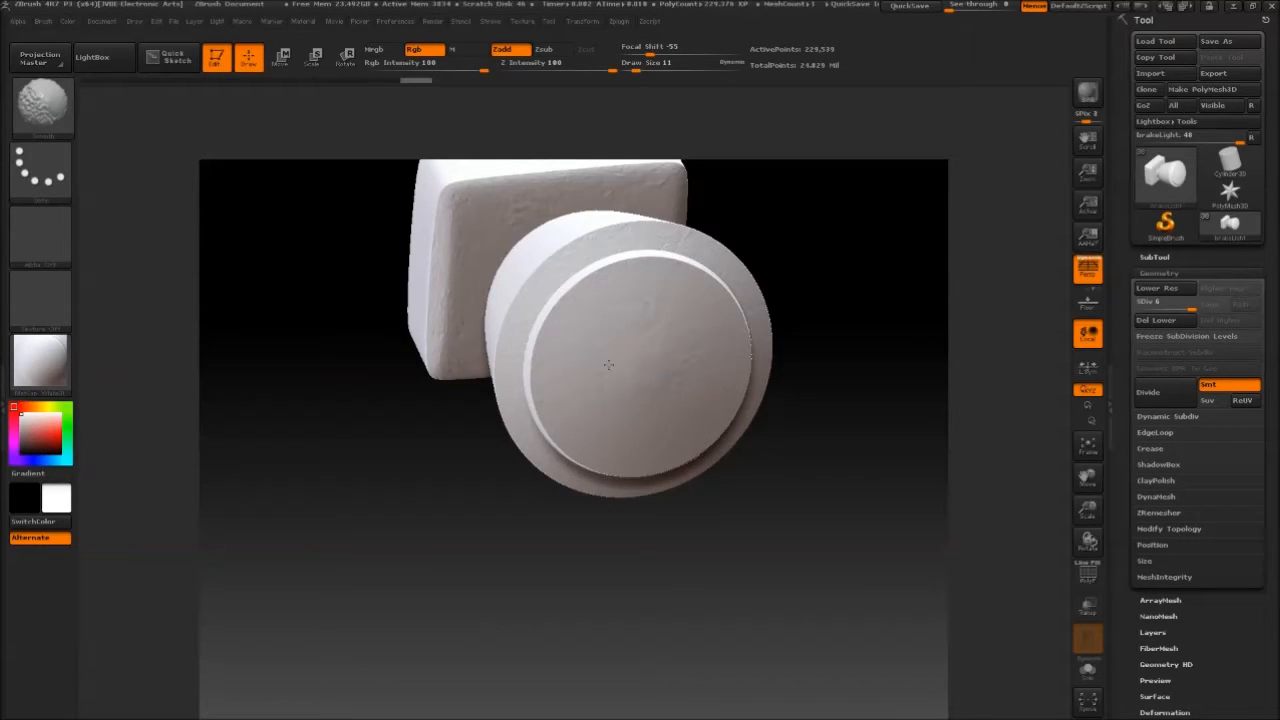
pyautogui.moveTo(698, 346)
pyautogui.mouseDown()
pyautogui.moveTo(806, 251)
pyautogui.moveTo(592, 338)
pyautogui.moveTo(700, 360)
pyautogui.mouseUp()
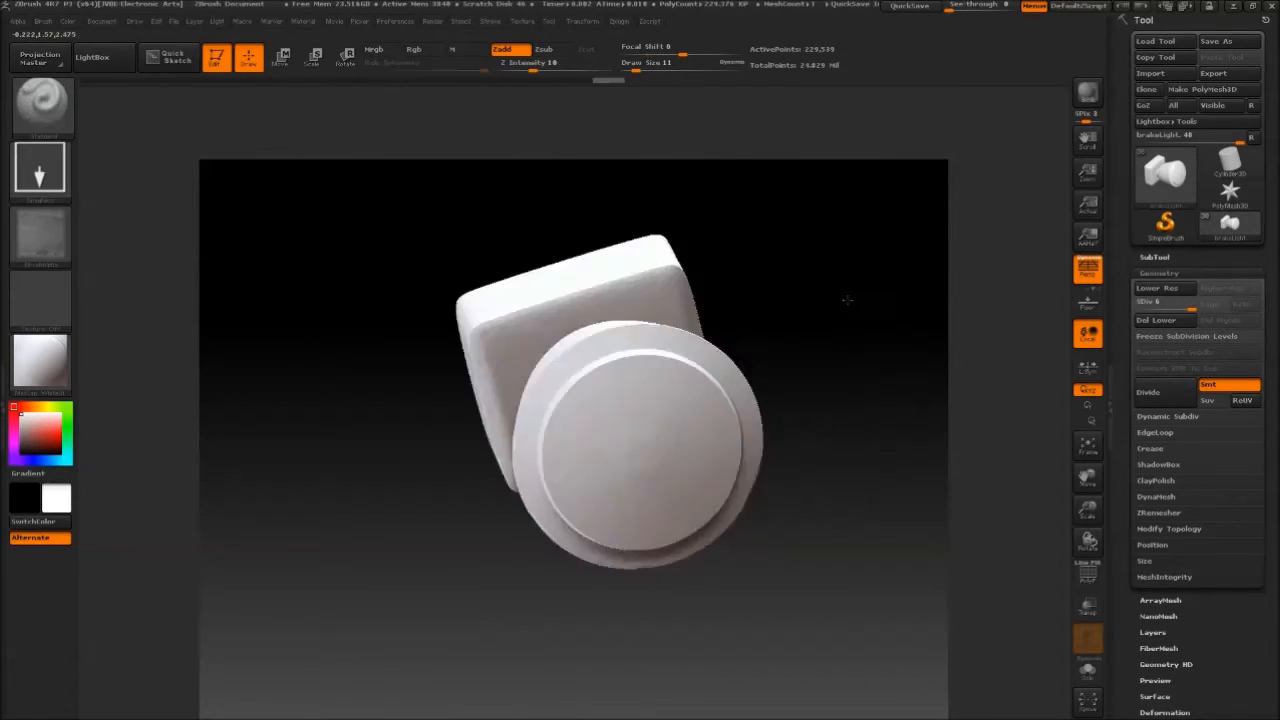
# Wear down the edges and corners of the brake light's square mounting plate with the TrimDynamic brush at Z intensity 32.
pyautogui.moveTo(560, 300)
pyautogui.mouseDown()
pyautogui.moveTo(471, 217)
pyautogui.moveTo(517, 409)
pyautogui.moveTo(443, 344)
pyautogui.mouseUp()
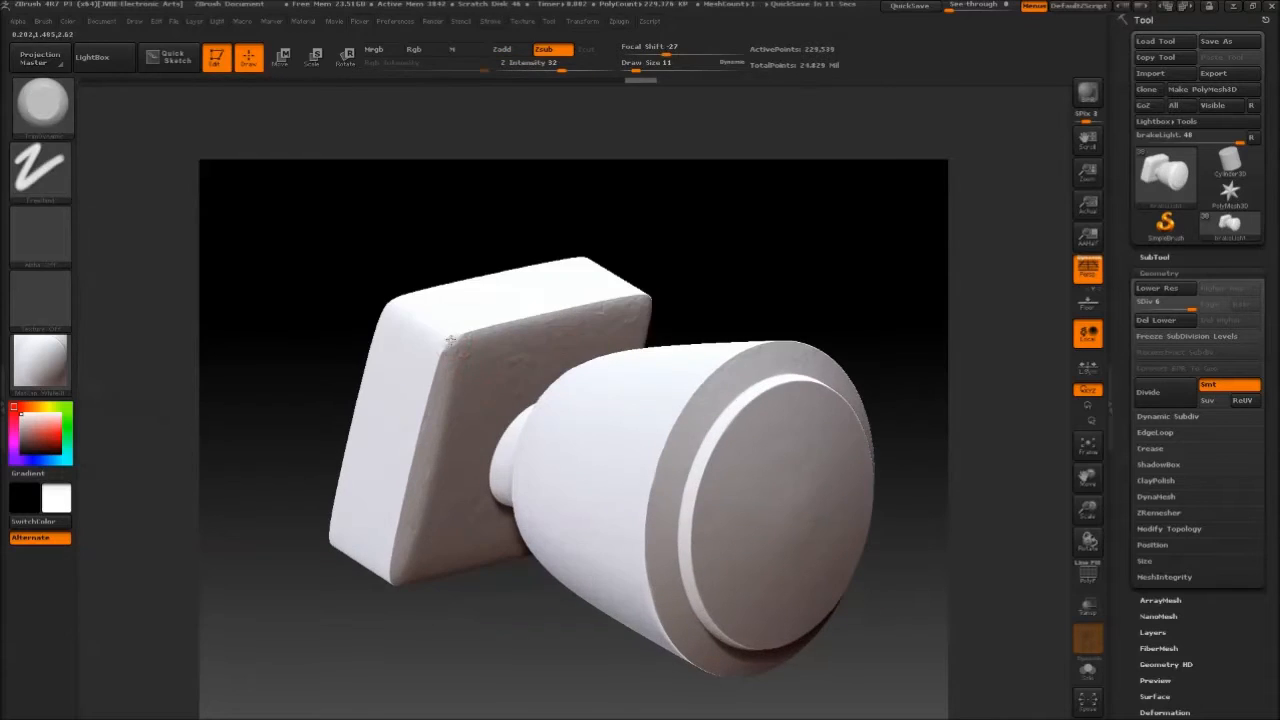
pyautogui.moveTo(478, 584); pyautogui.dragTo(731, 444)
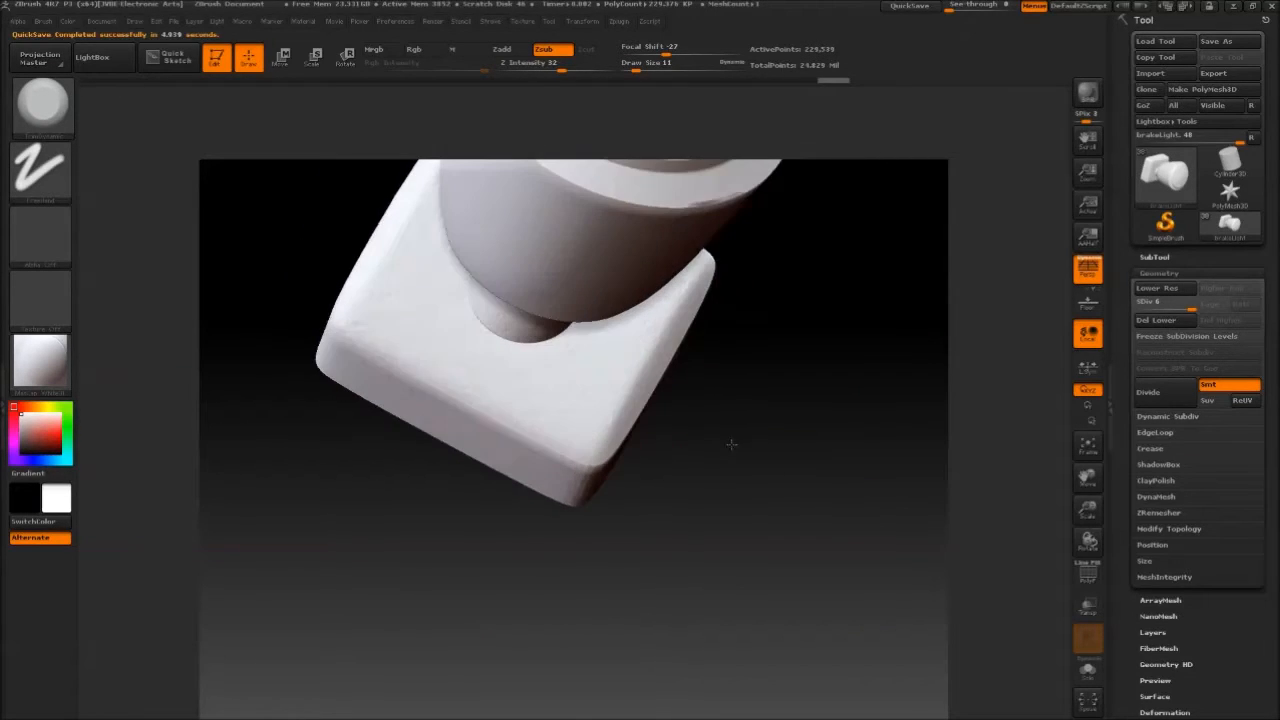
pyautogui.moveTo(578, 463); pyautogui.dragTo(608, 320)
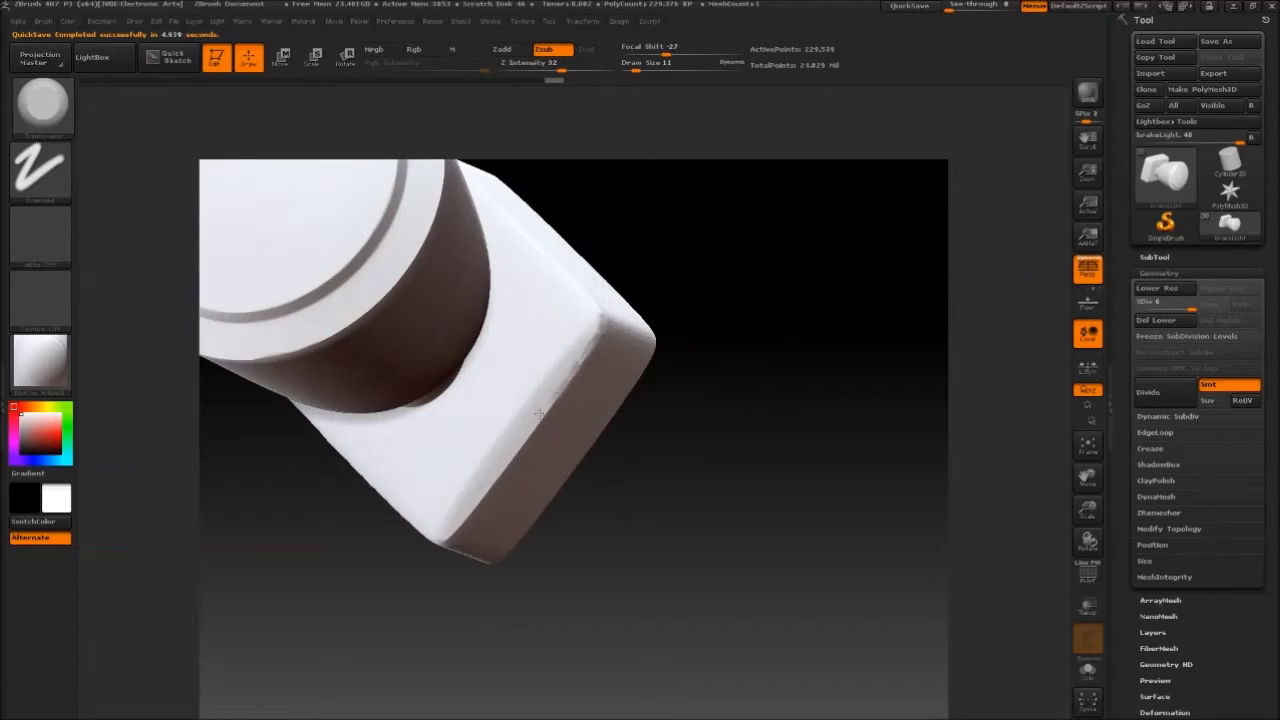
pyautogui.moveTo(700, 320); pyautogui.dragTo(760, 351)
pyautogui.moveTo(561, 457); pyautogui.dragTo(788, 300)
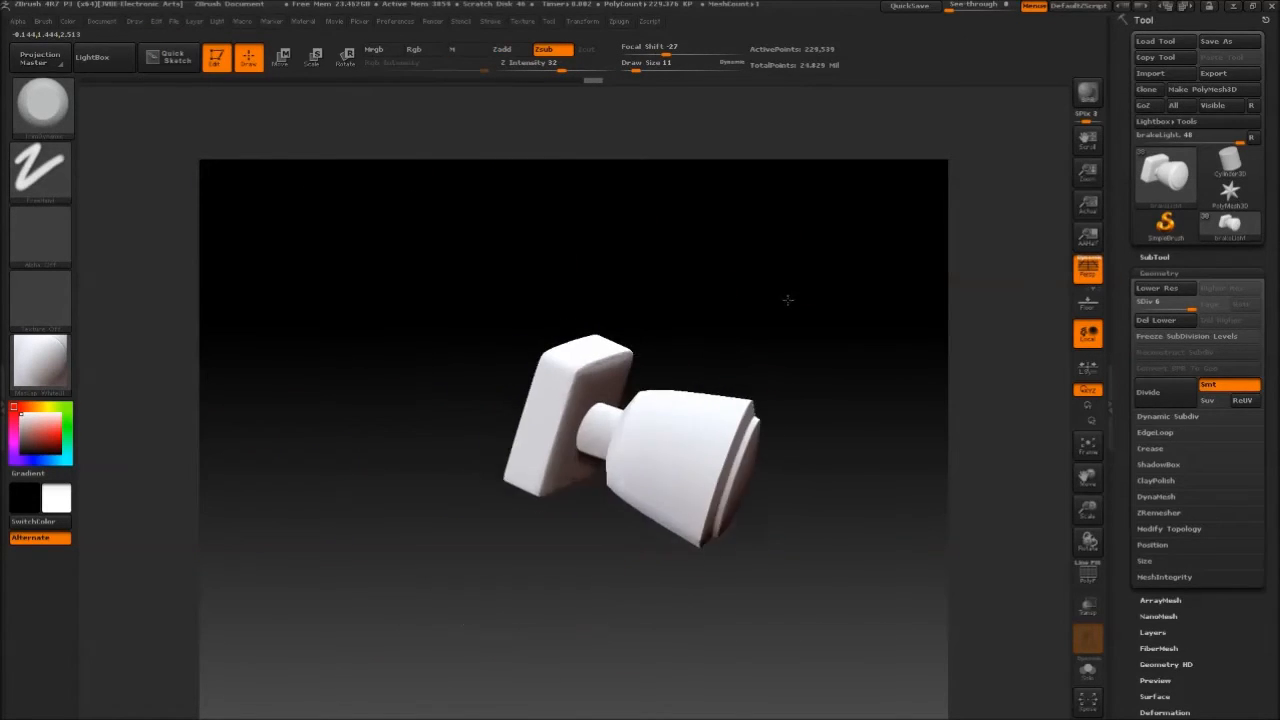
# Chip and soften the outer rim of the brake light's round housing using the TrimDynamic and Smooth brushes.
pyautogui.press('f')
pyautogui.moveTo(588, 450); pyautogui.dragTo(618, 274)
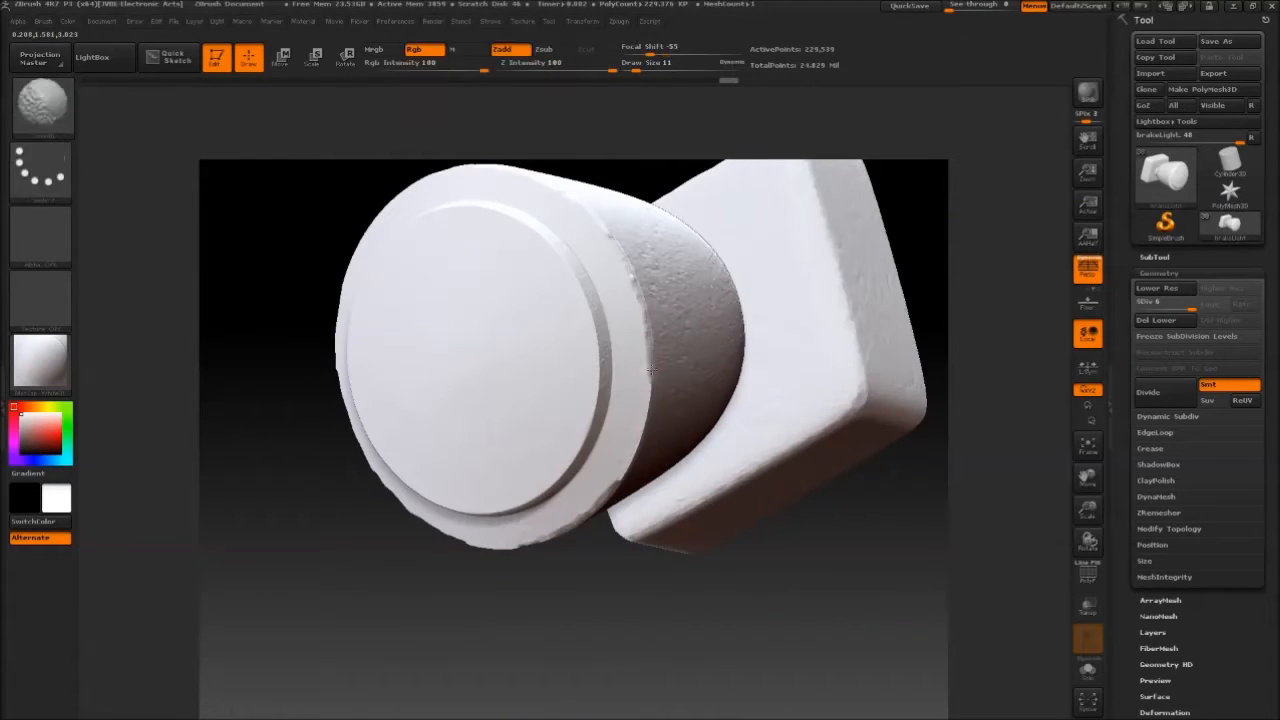
pyautogui.moveTo(650, 325); pyautogui.dragTo(824, 396)
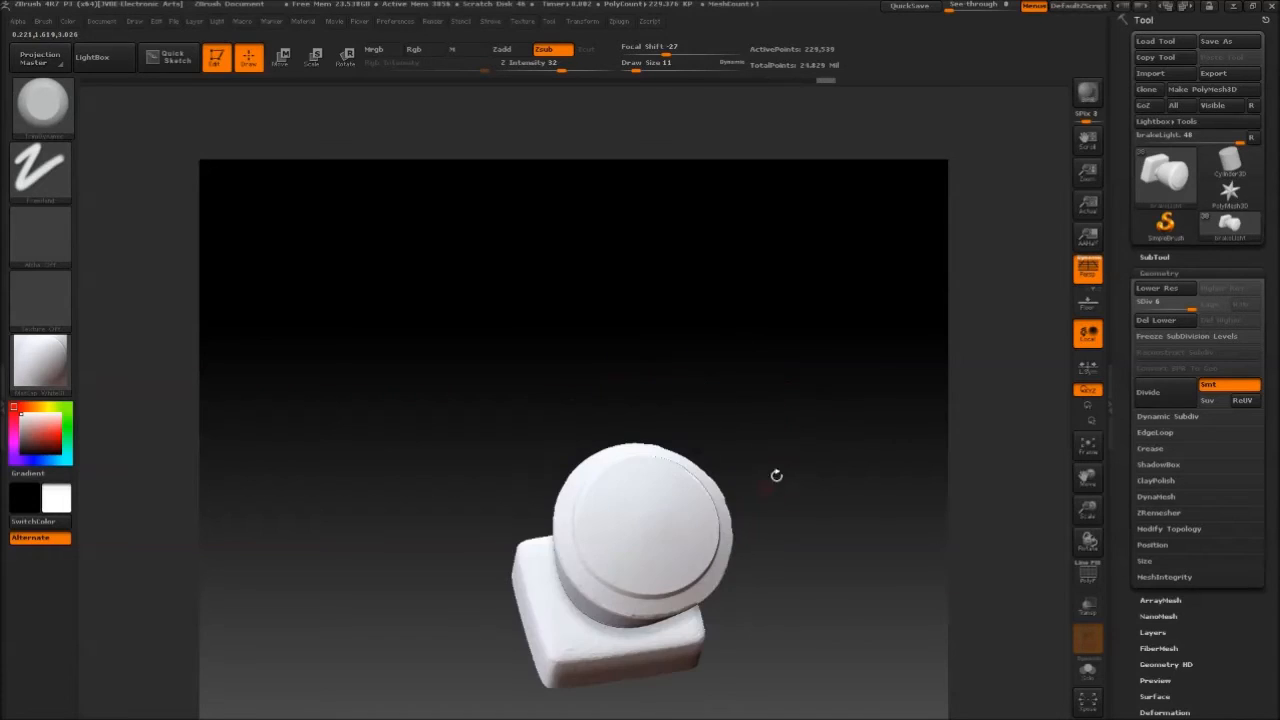
# Show all subtools again to check the brake light in place on the hot rod and examine the engine side.
pyautogui.moveTo(614, 582); pyautogui.dragTo(777, 348)
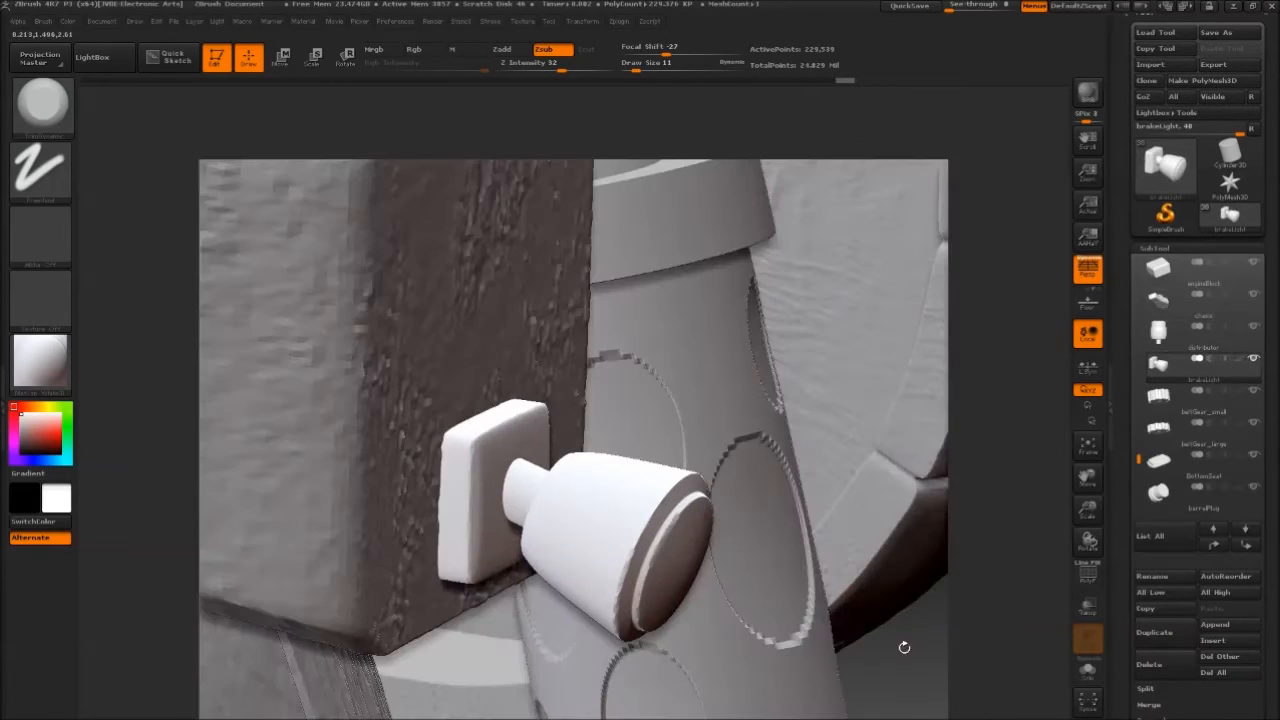
pyautogui.moveTo(903, 629); pyautogui.dragTo(831, 256)
pyautogui.moveTo(813, 329); pyautogui.dragTo(509, 296)
pyautogui.moveTo(464, 258); pyautogui.dragTo(584, 266)
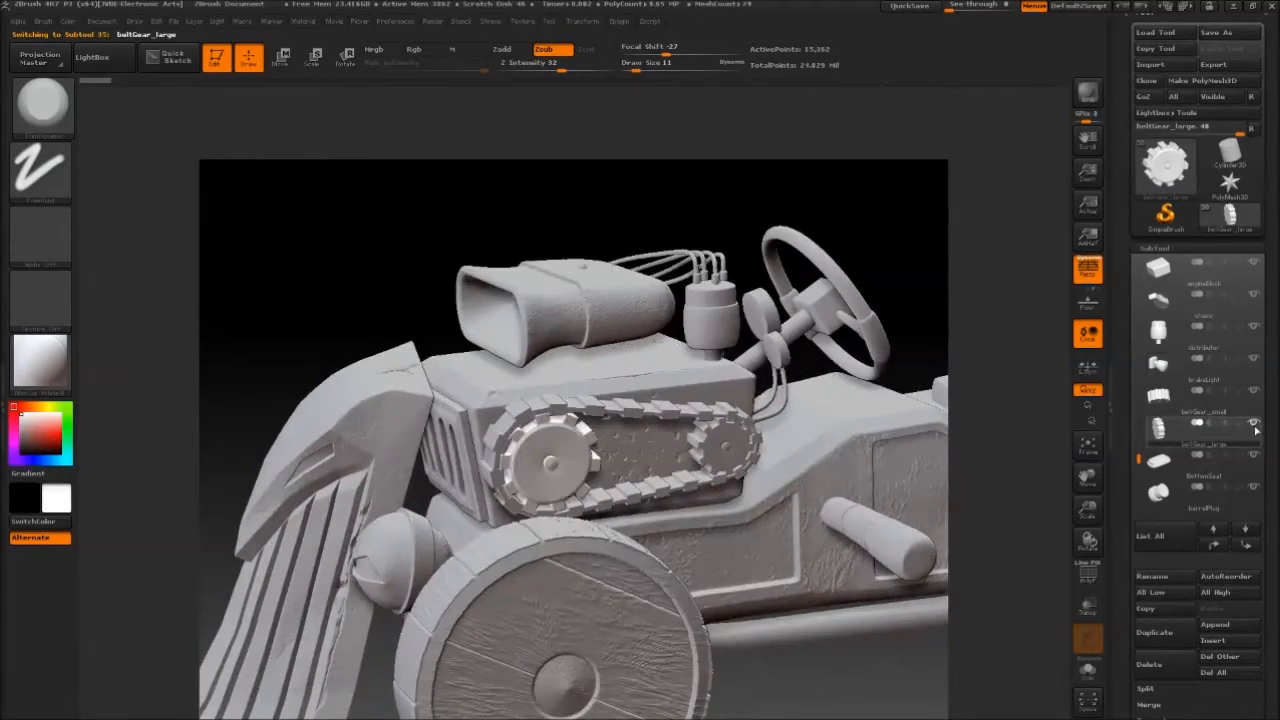
# Isolate the beltGear_large subtool and display its polygon wireframe.
pyautogui.click(1253, 424)
pyautogui.press('f')
pyautogui.moveTo(886, 221); pyautogui.dragTo(842, 254)
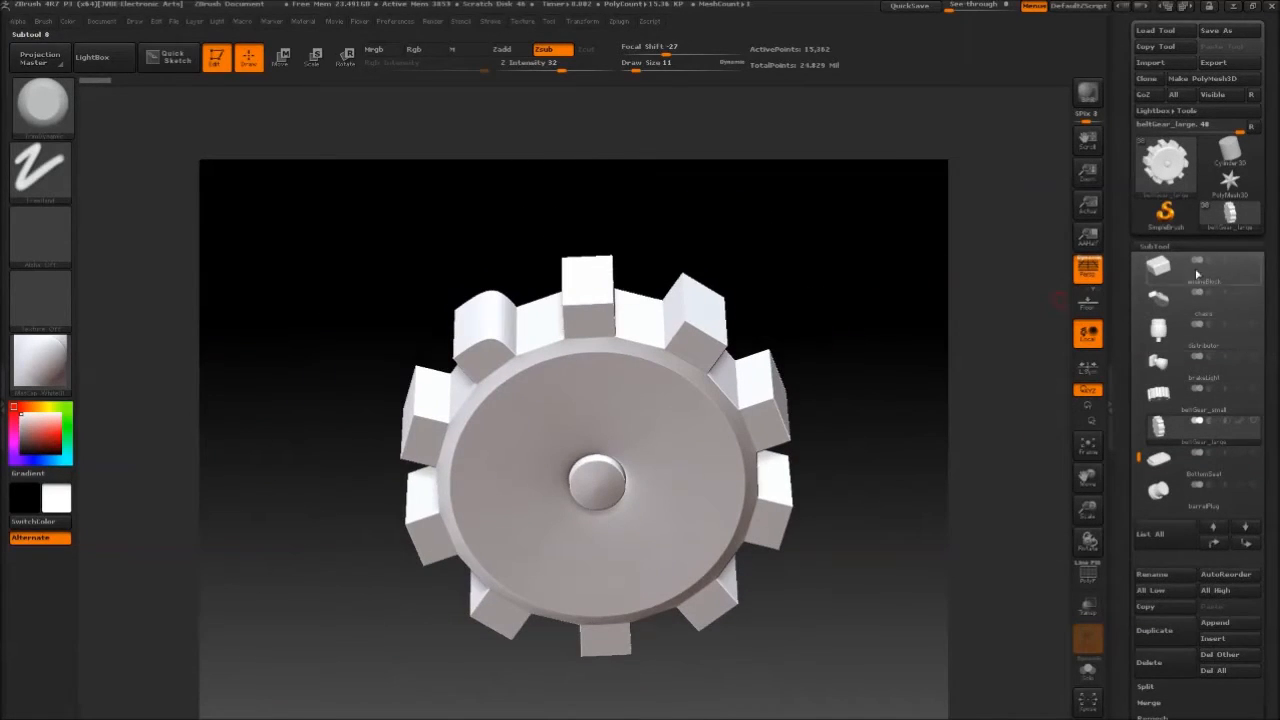
pyautogui.click(1155, 246)
pyautogui.click(1159, 258)
pyautogui.hotkey('shift', 'f')
# Try to reconstruct a lower subdivision of the large belt gear, and keep it at subdivision level 1.
pyautogui.keyDown('alt'); pyautogui.moveTo(797, 380); pyautogui.dragTo(809, 297); pyautogui.keyUp('alt')
pyautogui.moveTo(540, 230); pyautogui.dragTo(538, 165)
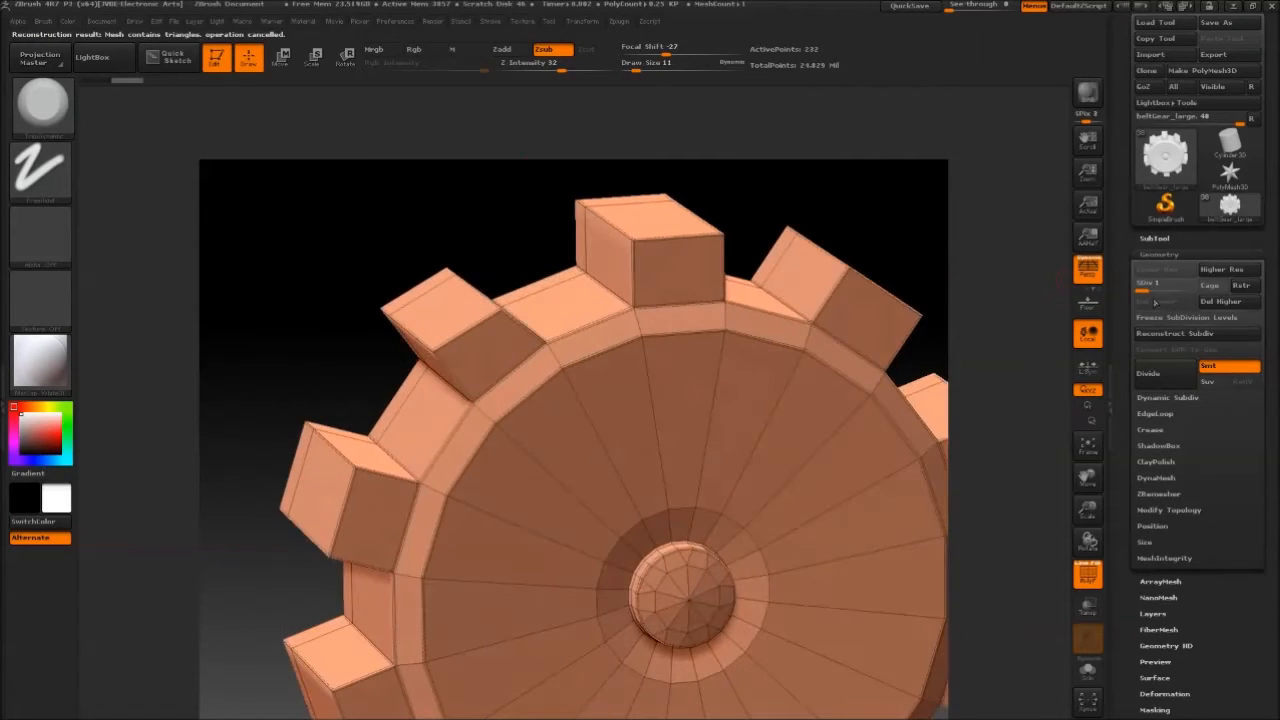
pyautogui.moveTo(1194, 296); pyautogui.dragTo(1126, 290)
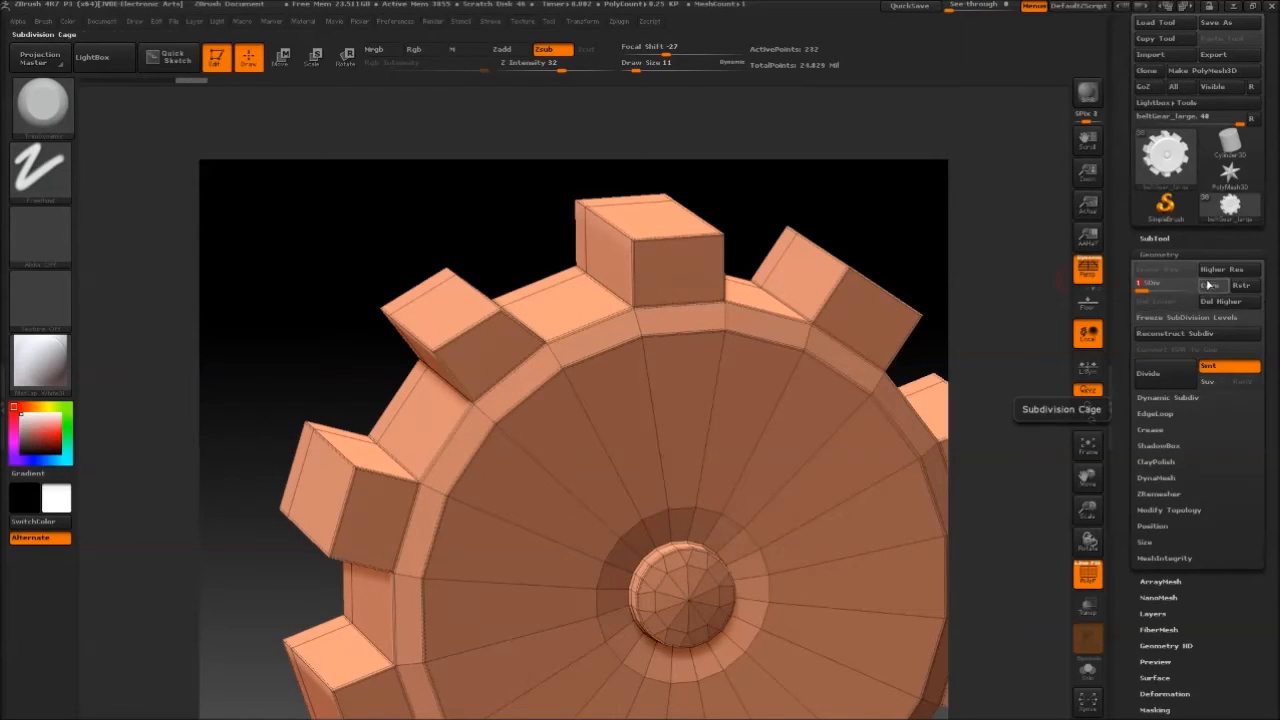
pyautogui.moveTo(723, 245); pyautogui.dragTo(650, 330)
# Switch to the ZModeler brush with the Crease edge action and delete the gear's higher subdivision levels.
pyautogui.press('b')
pyautogui.press('z')
pyautogui.press('m')
pyautogui.press('space')
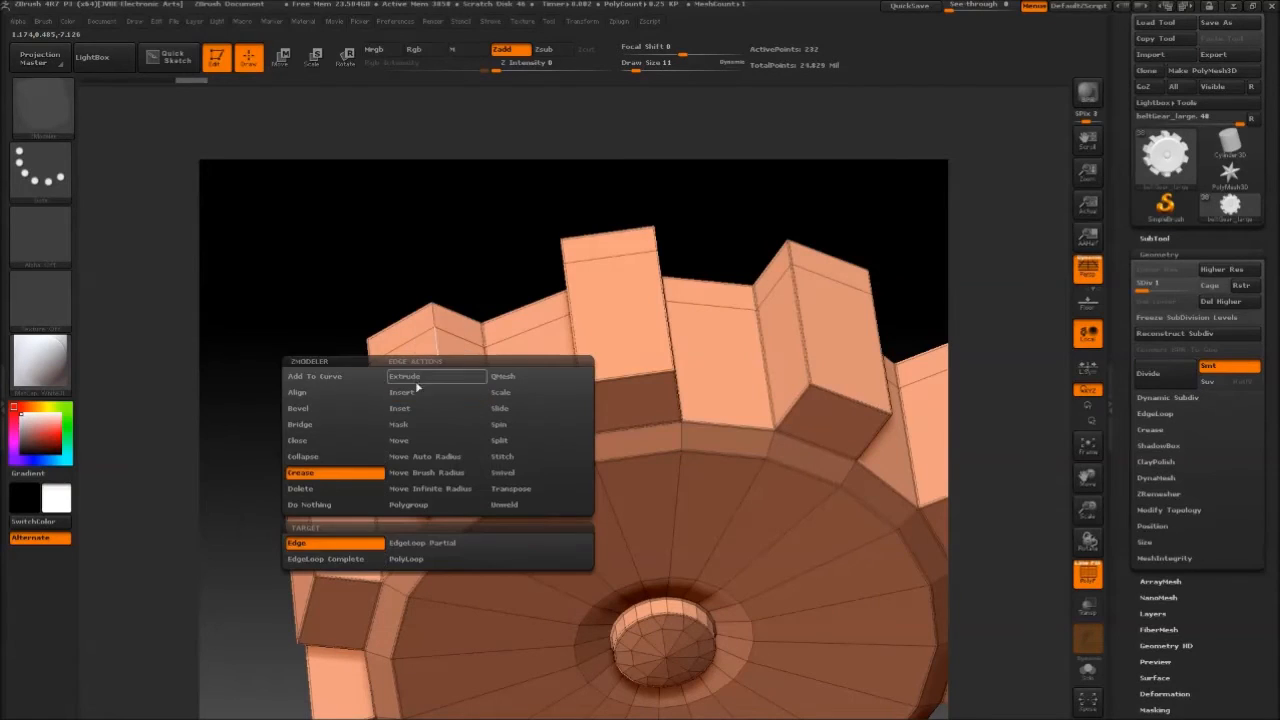
pyautogui.click(438, 346)
pyautogui.click(1222, 303)
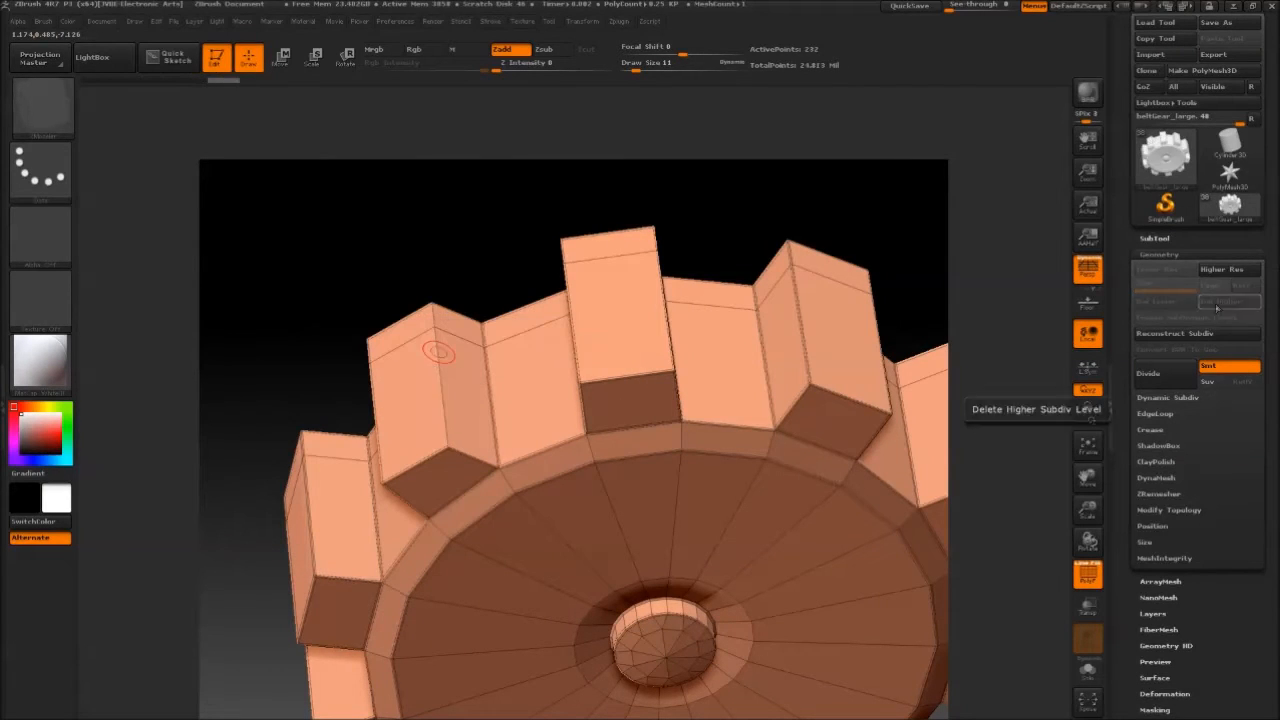
# Crease the corner edges of the large belt gear's upper tooth so it stays sharp when subdivided.
pyautogui.moveTo(433, 318); pyautogui.dragTo(478, 253)
pyautogui.press('space')
pyautogui.click(436, 371)
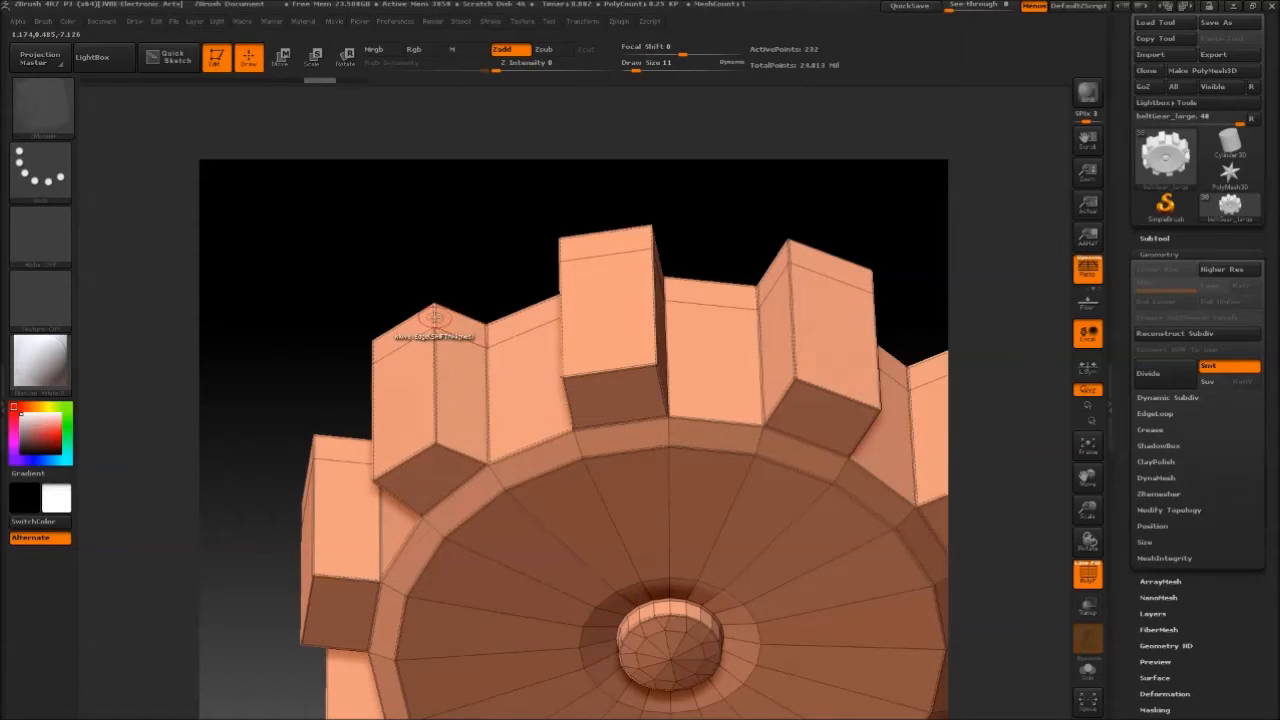
pyautogui.moveTo(465, 270); pyautogui.dragTo(594, 352)
pyautogui.moveTo(474, 330); pyautogui.dragTo(560, 285)
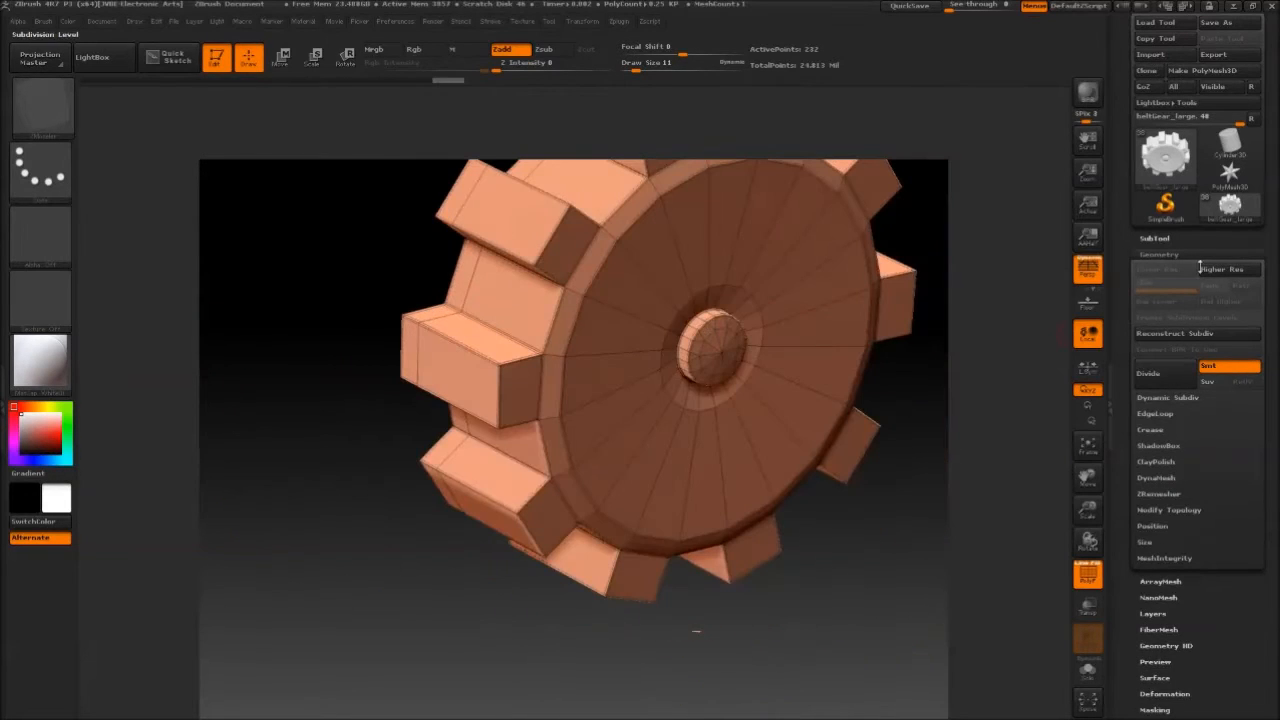
# Divide the large belt gear back up to subdivision level 5.
pyautogui.click(1163, 380)
pyautogui.keyDown('alt'); pyautogui.moveTo(894, 491); pyautogui.dragTo(775, 262); pyautogui.keyUp('alt')
pyautogui.moveTo(1134, 256); pyautogui.dragTo(1146, 257)
pyautogui.click(1154, 375)
# Toggle the other subtools on and off so that only the large belt gear is shown, and hide the wireframe.
pyautogui.click(1161, 238)
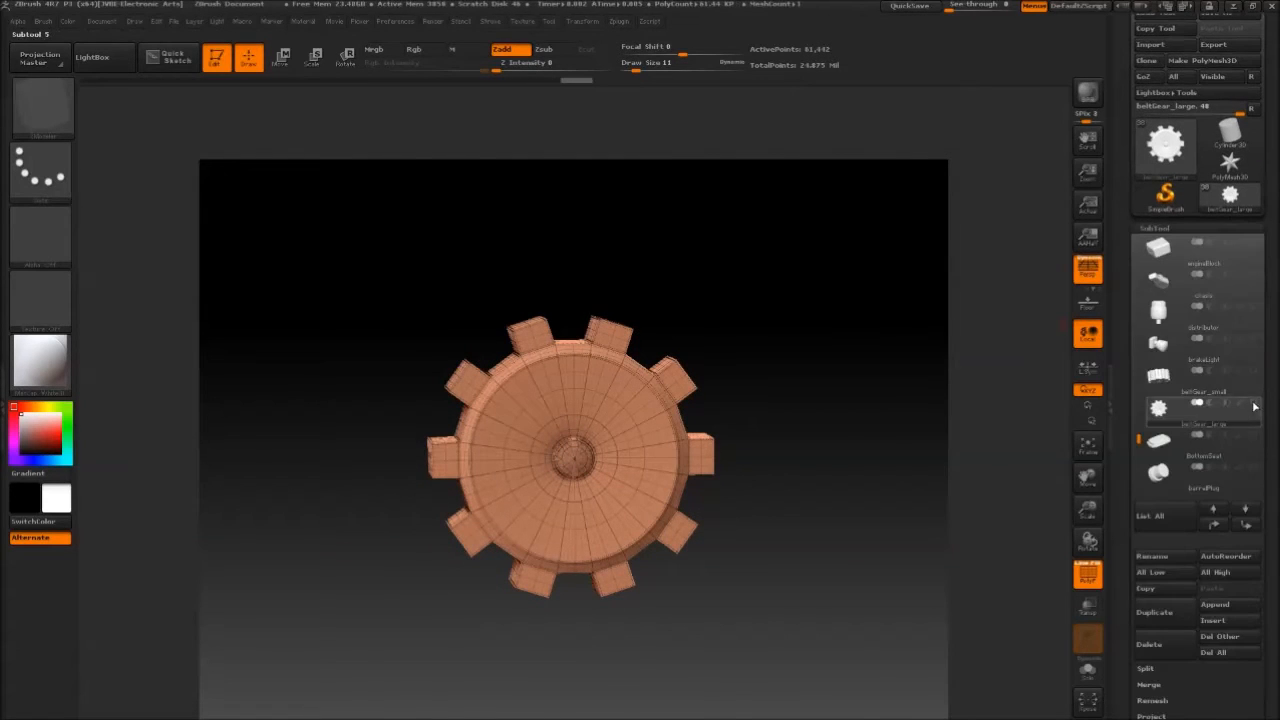
pyautogui.click(1253, 403)
pyautogui.click(1249, 403)
# Switch back to the Standard brush at Z intensity 10 and try stamping the texture on the gear's face.
pyautogui.moveTo(705, 240); pyautogui.dragTo(768, 265)
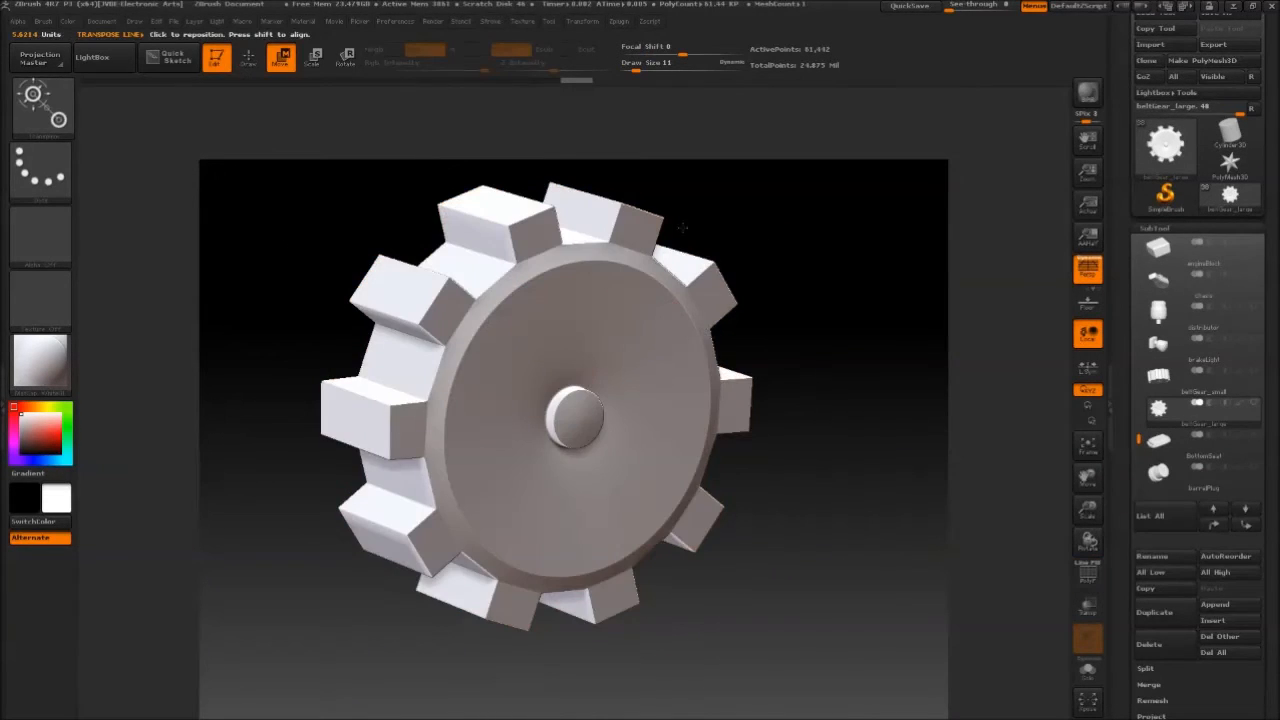
pyautogui.moveTo(750, 230); pyautogui.dragTo(724, 252)
pyautogui.click(42, 112)
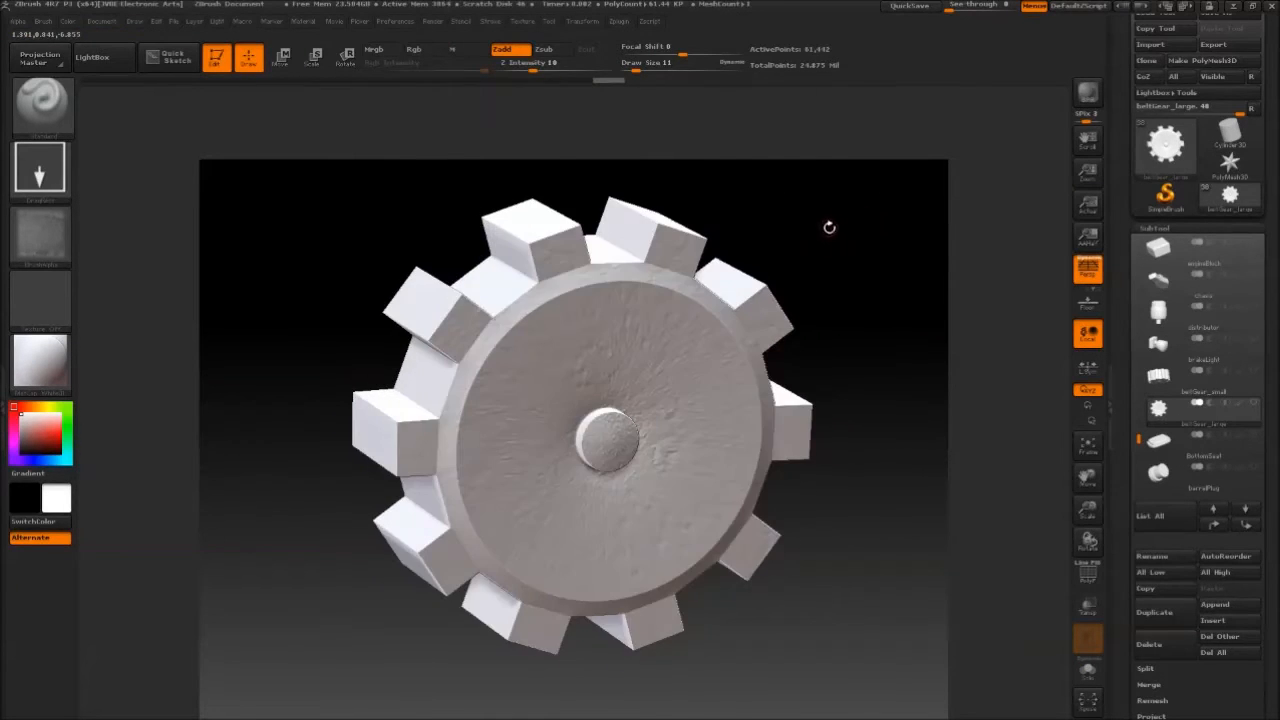
pyautogui.moveTo(829, 228); pyautogui.dragTo(833, 267)
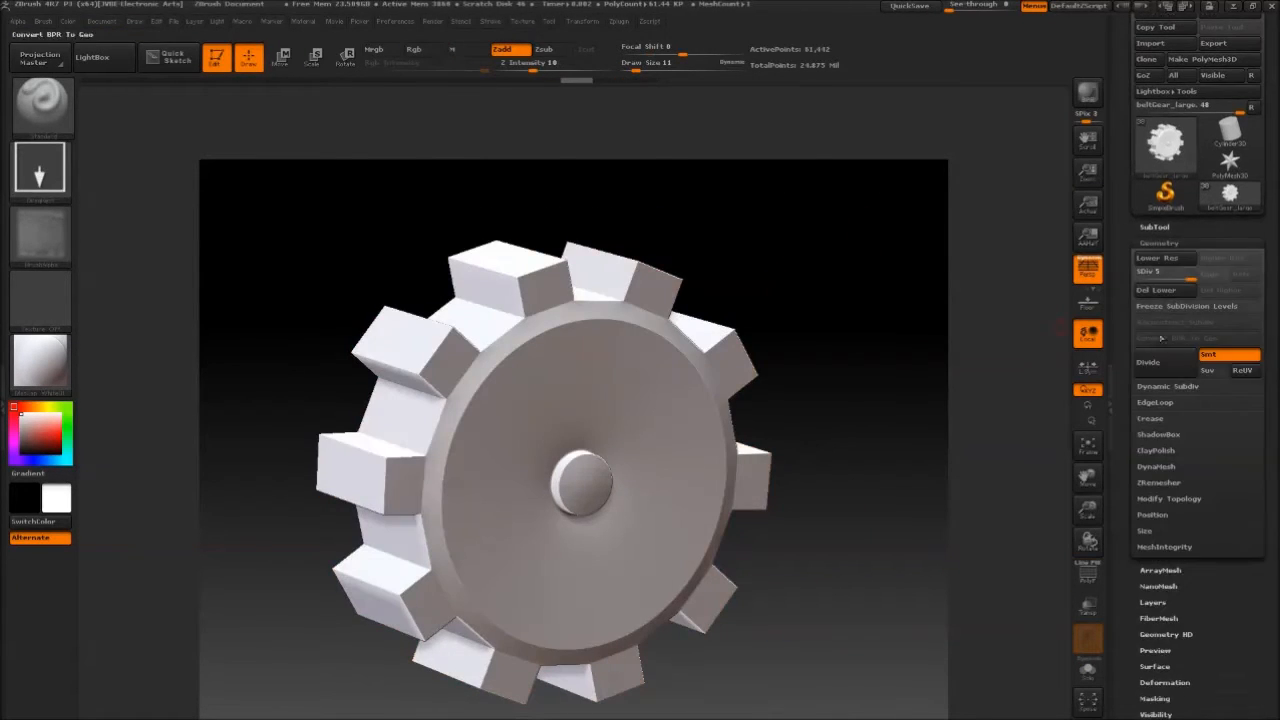
# Divide the large belt gear once more, choose a different alpha and stamp its rough texture across the gear's face.
pyautogui.moveTo(877, 265); pyautogui.dragTo(786, 243)
pyautogui.click(40, 235)
pyautogui.moveTo(765, 509)
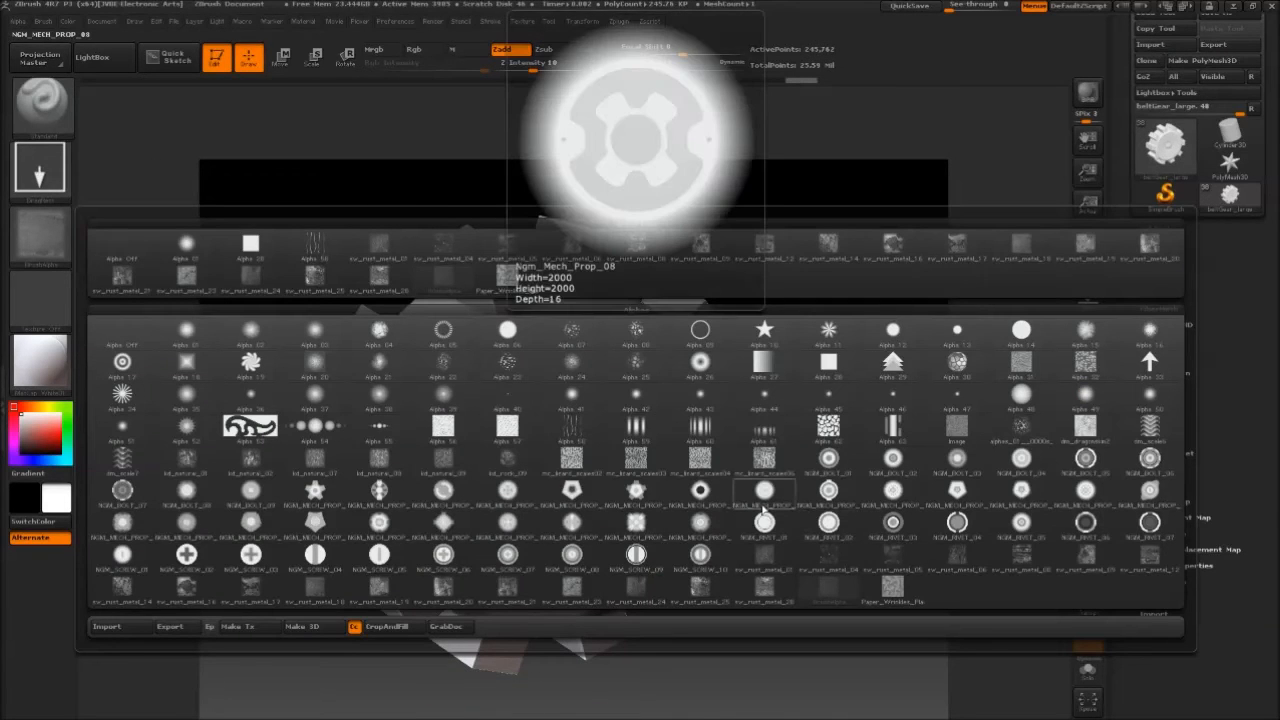
pyautogui.click(765, 520)
pyautogui.moveTo(806, 409); pyautogui.dragTo(814, 371)
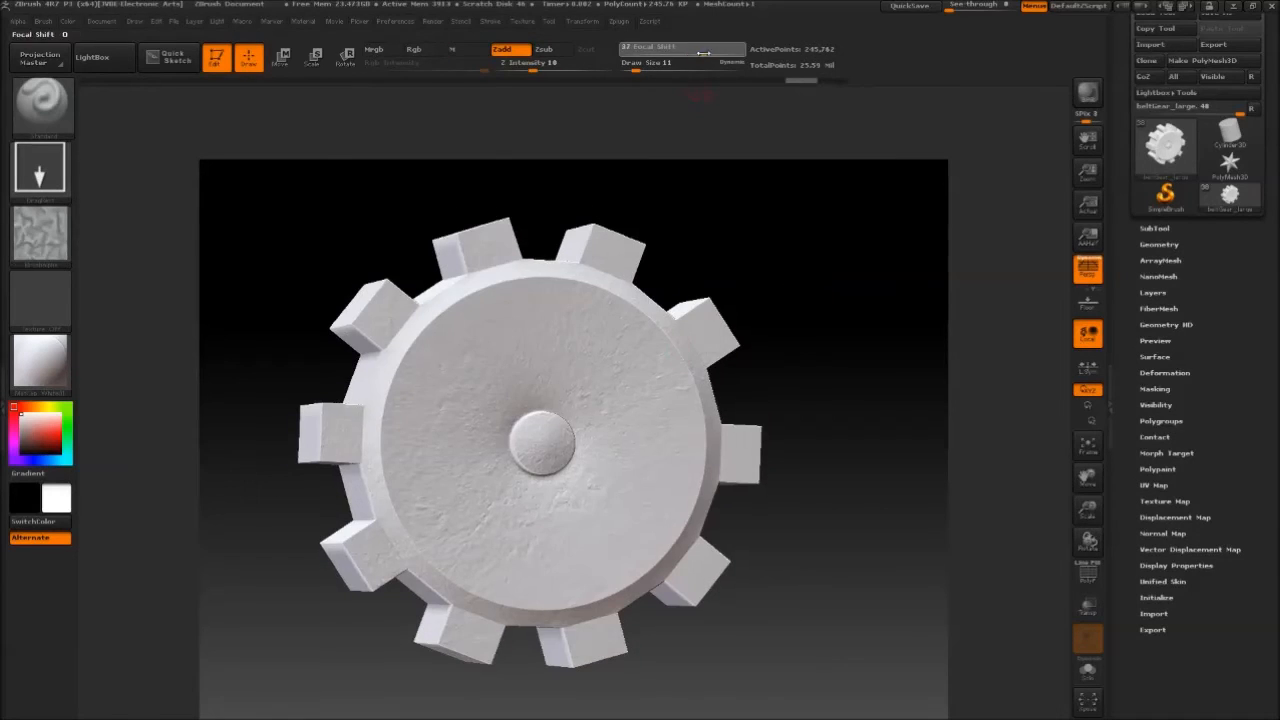
# Show all subtools again and stamp pits onto the large belt gear's face with a spots brush at Z intensity 14.
pyautogui.moveTo(806, 225); pyautogui.dragTo(849, 303)
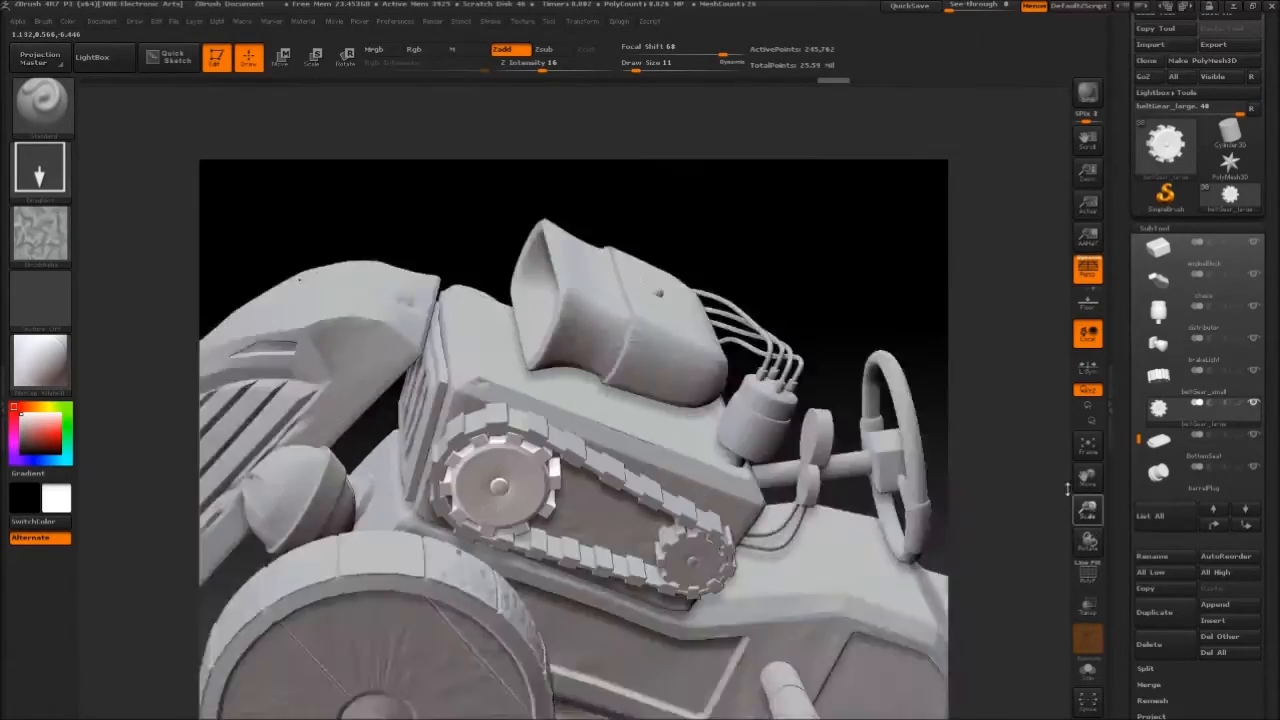
pyautogui.moveTo(800, 270); pyautogui.dragTo(744, 241)
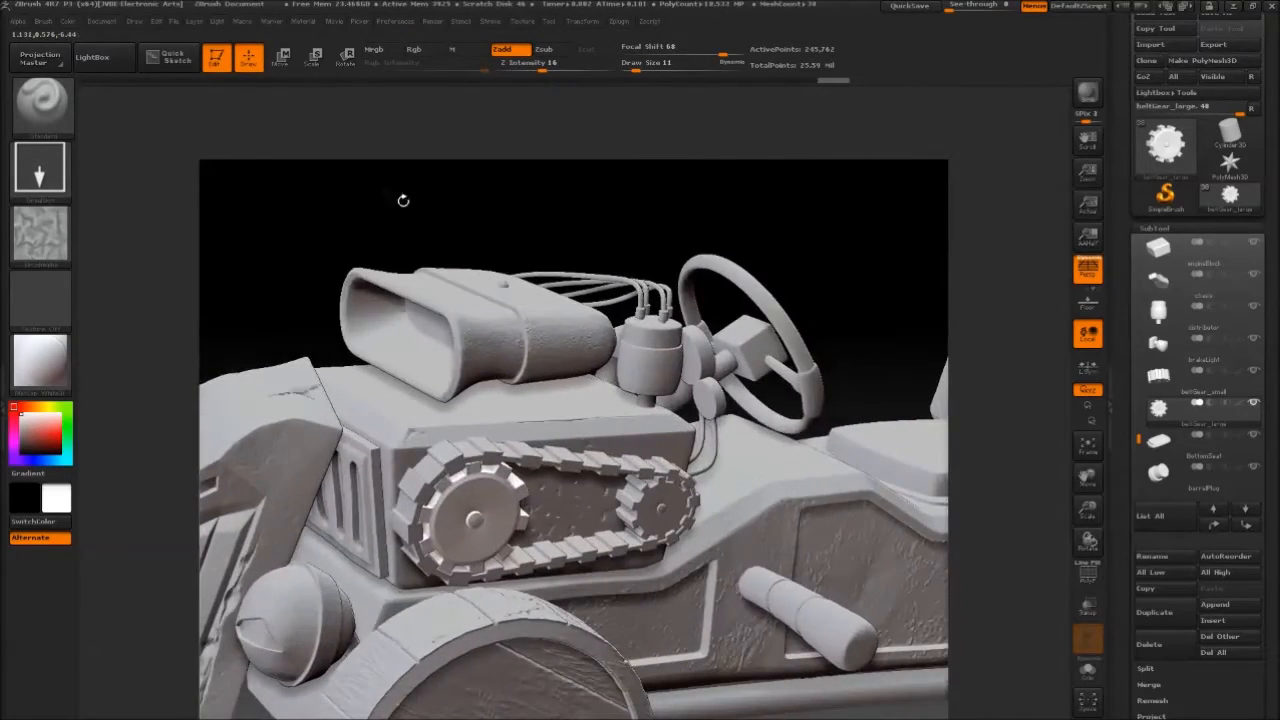
pyautogui.click(56, 238)
pyautogui.click(588, 592)
pyautogui.moveTo(827, 282); pyautogui.dragTo(756, 240)
pyautogui.click(50, 128)
pyautogui.click(52, 127)
pyautogui.click(395, 370)
pyautogui.moveTo(475, 520); pyautogui.dragTo(515, 555)
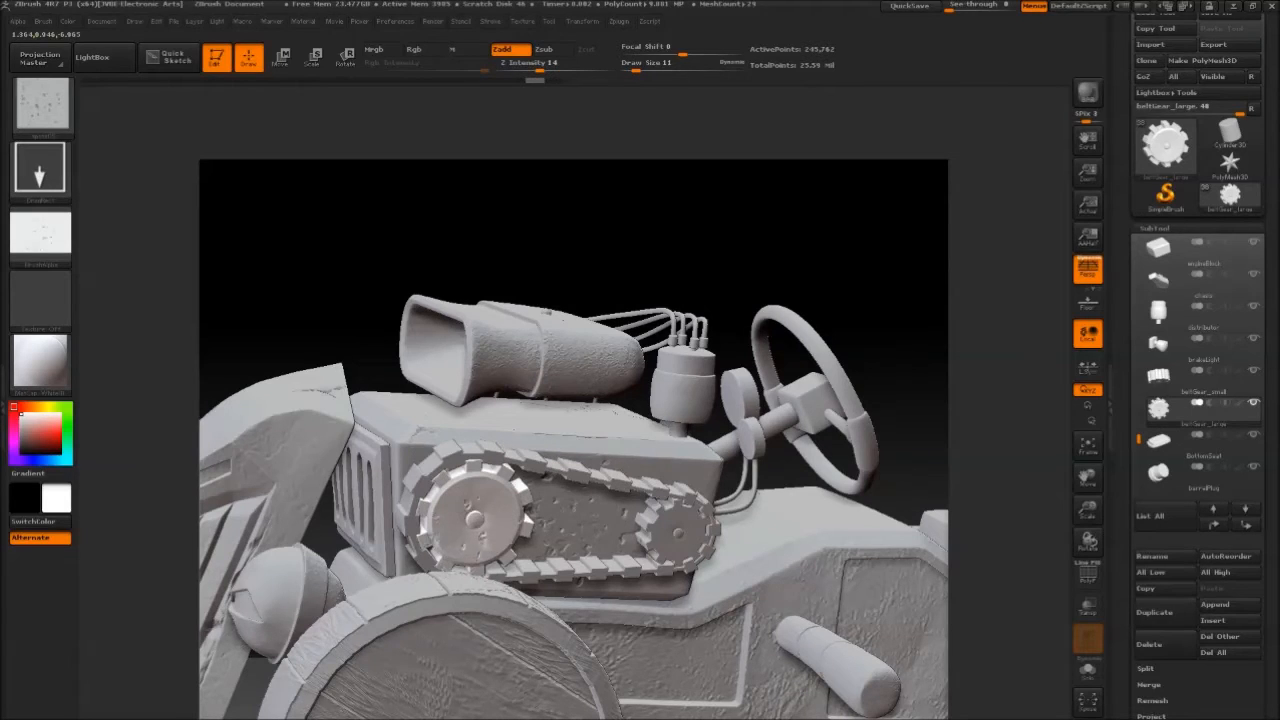
# Select the small belt gear, show only that subtool and divide it up to subdivision level 6.
pyautogui.moveTo(852, 256); pyautogui.dragTo(811, 246)
pyautogui.click(1160, 376)
pyautogui.click(1253, 371)
pyautogui.keyDown('alt'); pyautogui.moveTo(780, 380); pyautogui.dragTo(748, 267); pyautogui.keyUp('alt')
pyautogui.press('f')
pyautogui.click(1155, 228)
pyautogui.click(1159, 243)
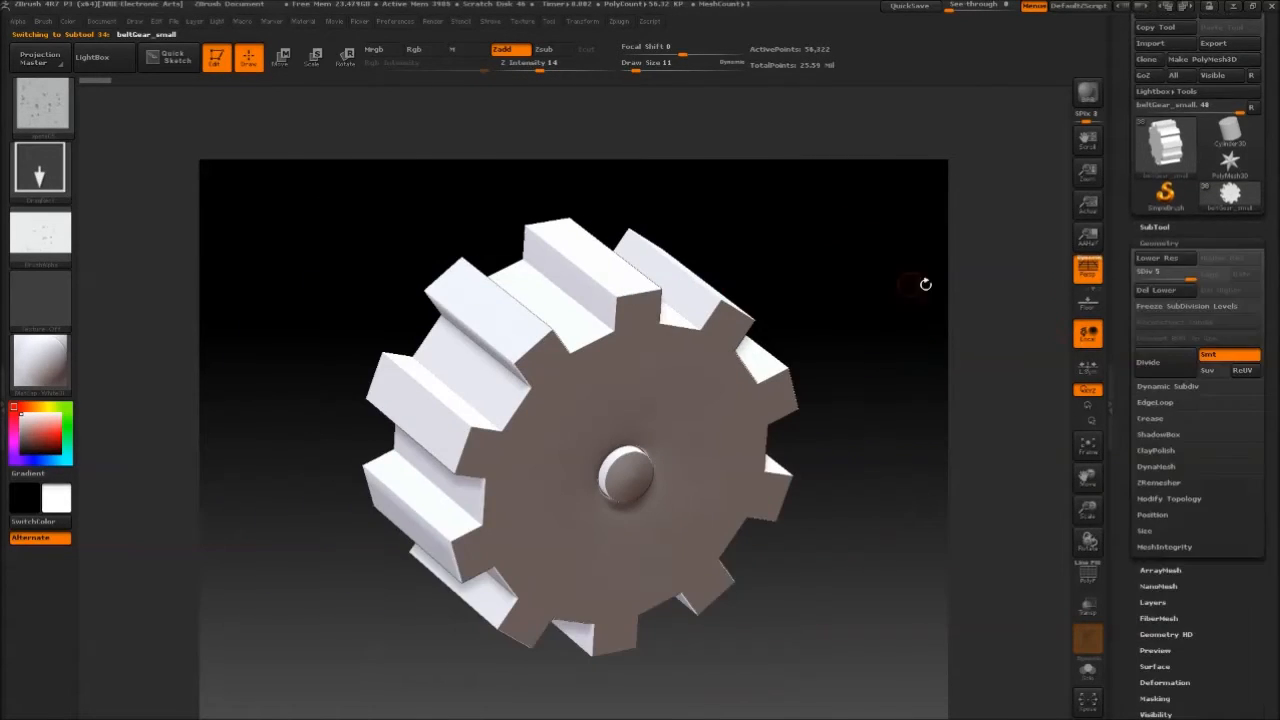
pyautogui.moveTo(923, 283); pyautogui.dragTo(915, 247)
pyautogui.click(1172, 364)
# Stamp the rough alpha texture across the small belt gear's face with the Standard brush at Z intensity 5 and focal shift 60.
pyautogui.moveTo(880, 320); pyautogui.dragTo(825, 300)
pyautogui.moveTo(511, 503); pyautogui.dragTo(590, 610)
pyautogui.moveTo(915, 335); pyautogui.dragTo(837, 313)
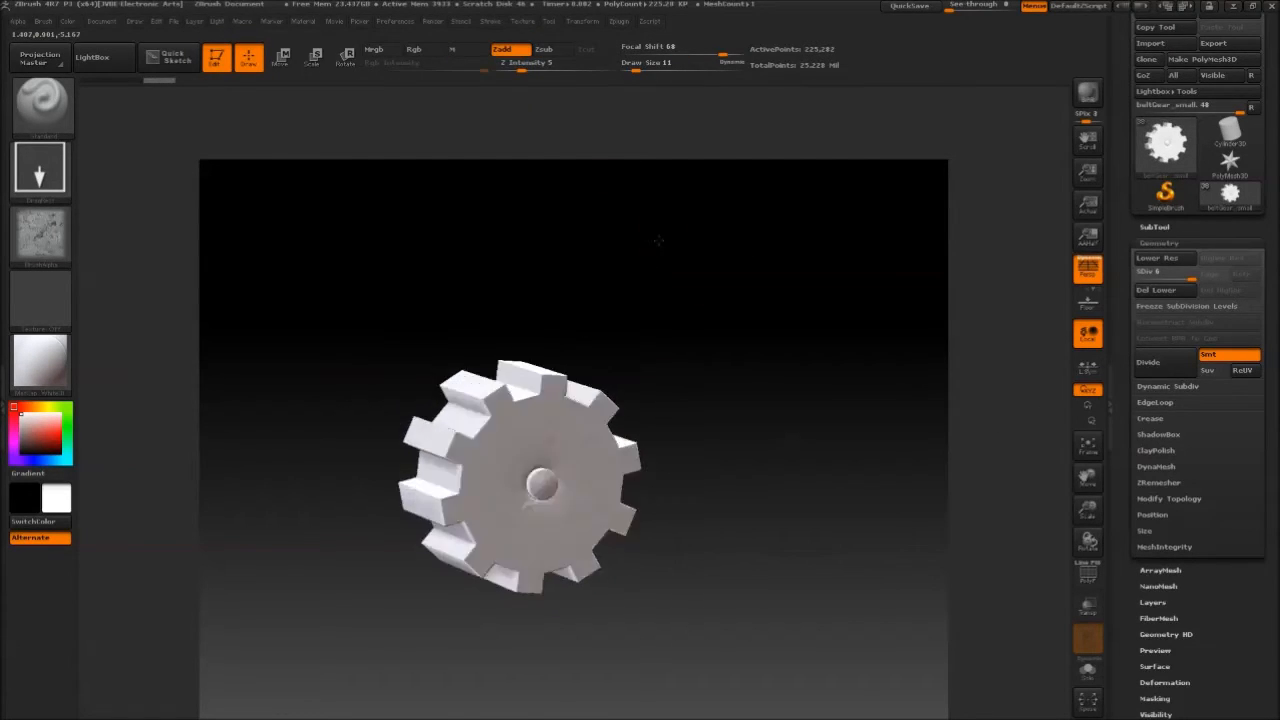
# Stamp pits onto the small belt gear's face with a spots brush at Z intensity 14, and return to the Standard brush.
pyautogui.moveTo(423, 580); pyautogui.dragTo(389, 202)
pyautogui.click(42, 106)
pyautogui.click(430, 470)
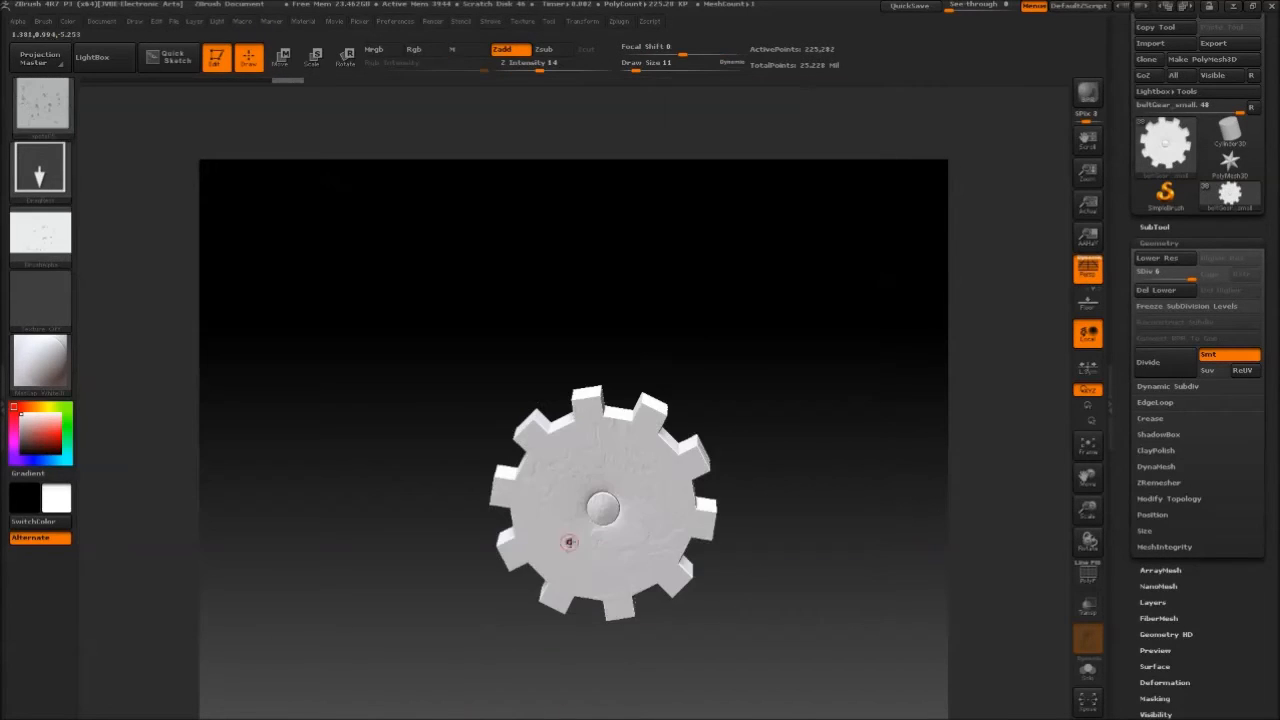
pyautogui.click(42, 106)
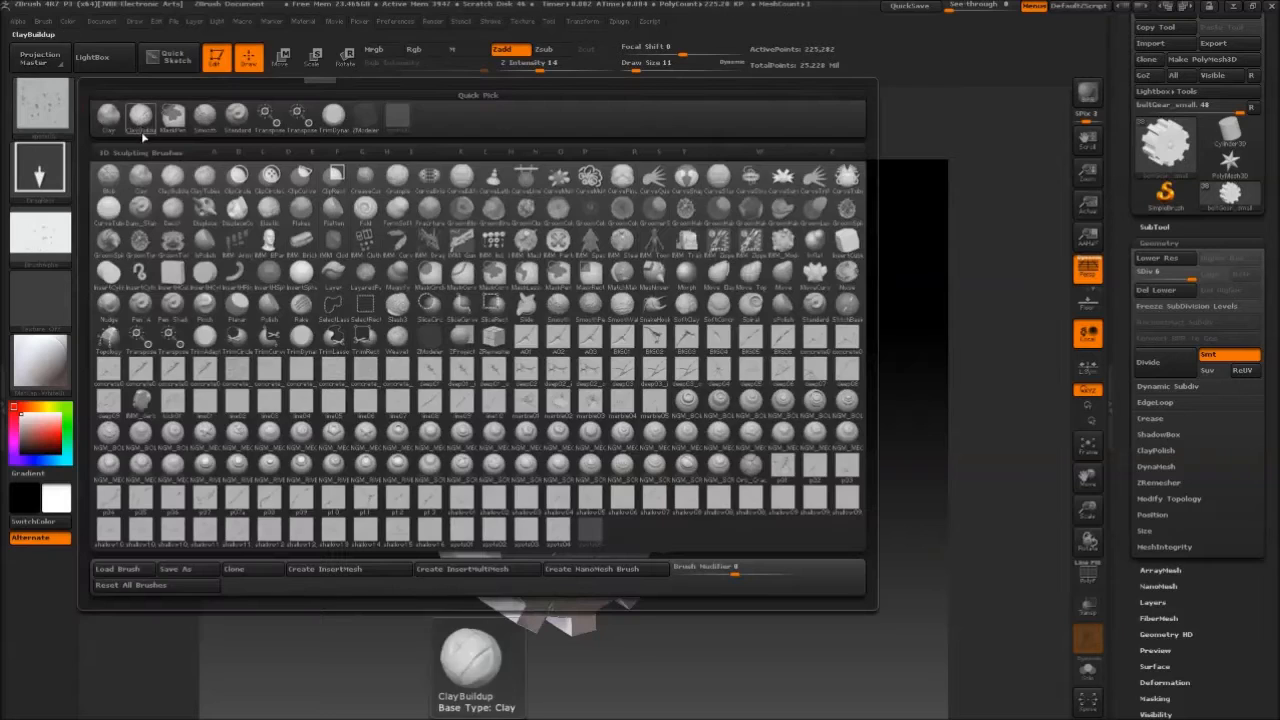
pyautogui.click(163, 134)
# Show all subtools again and save the tool to disk.
pyautogui.click(1155, 227)
pyautogui.click(1253, 368)
pyautogui.moveTo(1088, 510); pyautogui.dragTo(1016, 432)
pyautogui.moveTo(723, 216); pyautogui.dragTo(706, 184)
pyautogui.moveTo(783, 214); pyautogui.dragTo(758, 243)
pyautogui.moveTo(1256, 92); pyautogui.dragTo(1256, 126)
pyautogui.click(1224, 43)
pyautogui.doubleClick(311, 226)
pyautogui.click(683, 396)
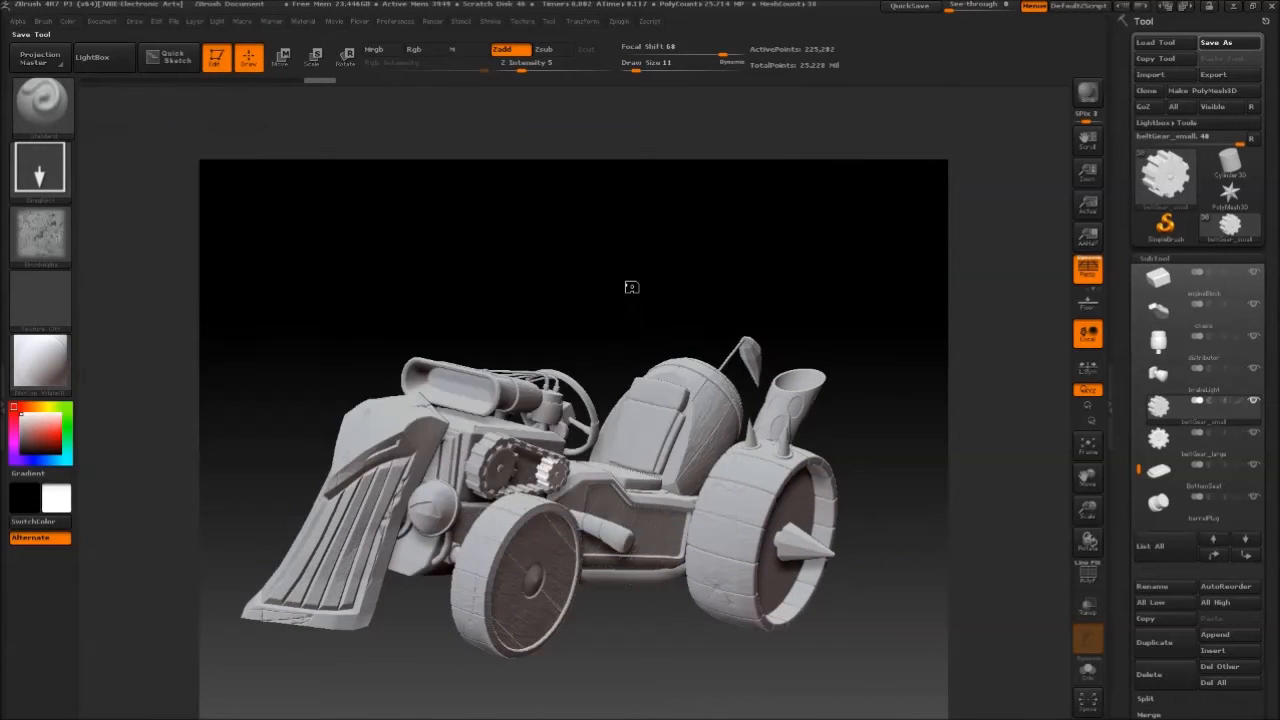
# Select the timing belt subtool and show only it.
pyautogui.moveTo(647, 256)
pyautogui.mouseDown()
pyautogui.moveTo(634, 271)
pyautogui.moveTo(646, 264)
pyautogui.mouseUp()
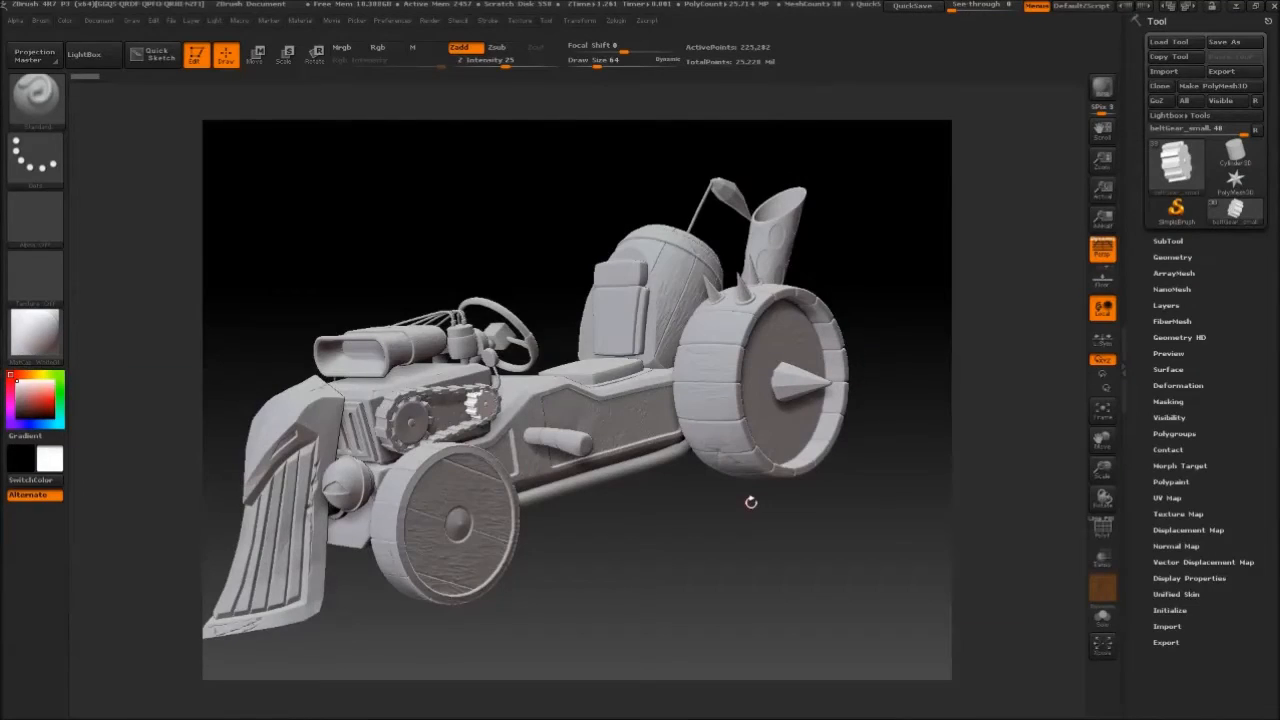
pyautogui.moveTo(885, 178); pyautogui.dragTo(505, 193)
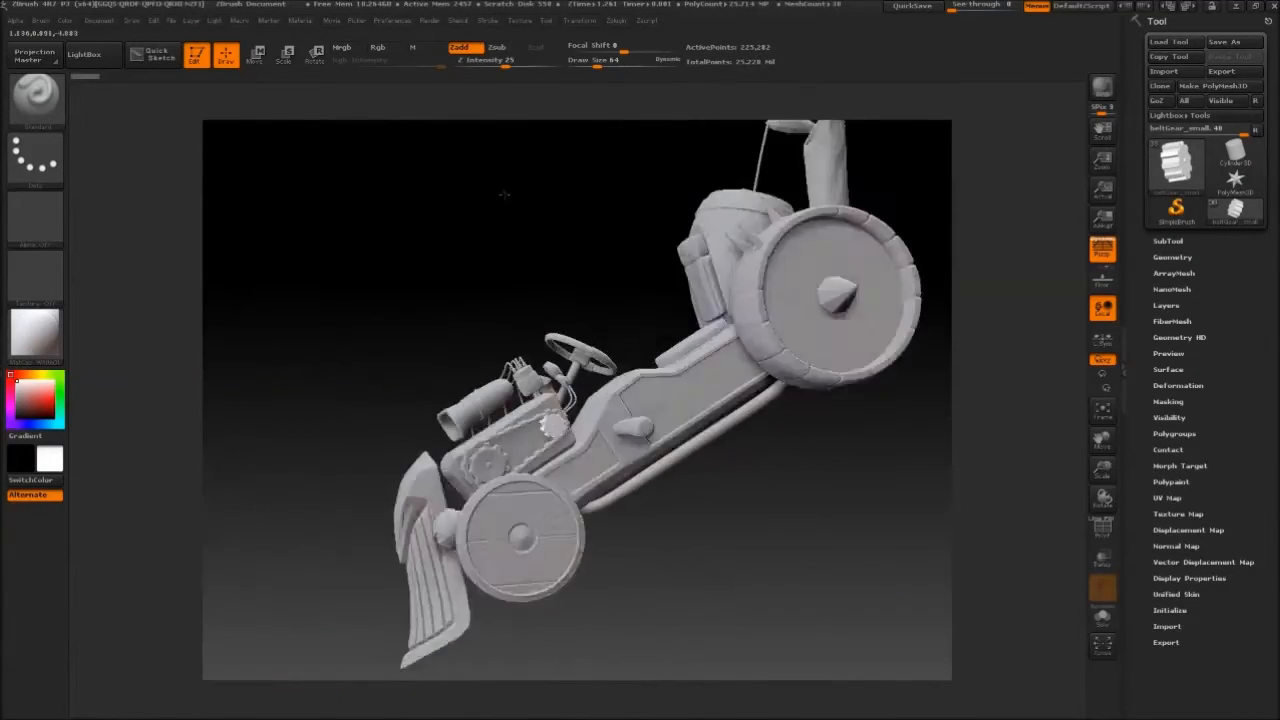
pyautogui.click(1167, 241)
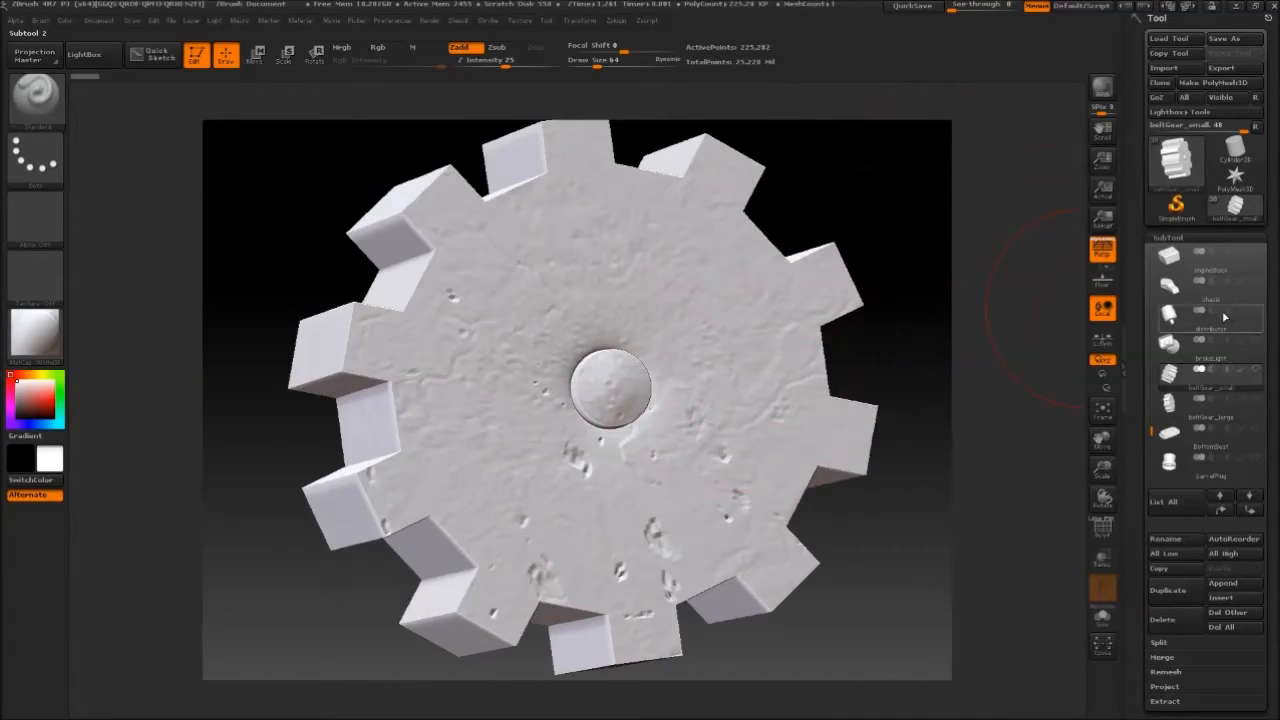
pyautogui.click(1255, 371)
pyautogui.keyDown('alt'); pyautogui.moveTo(914, 191); pyautogui.dragTo(880, 200); pyautogui.keyUp('alt')
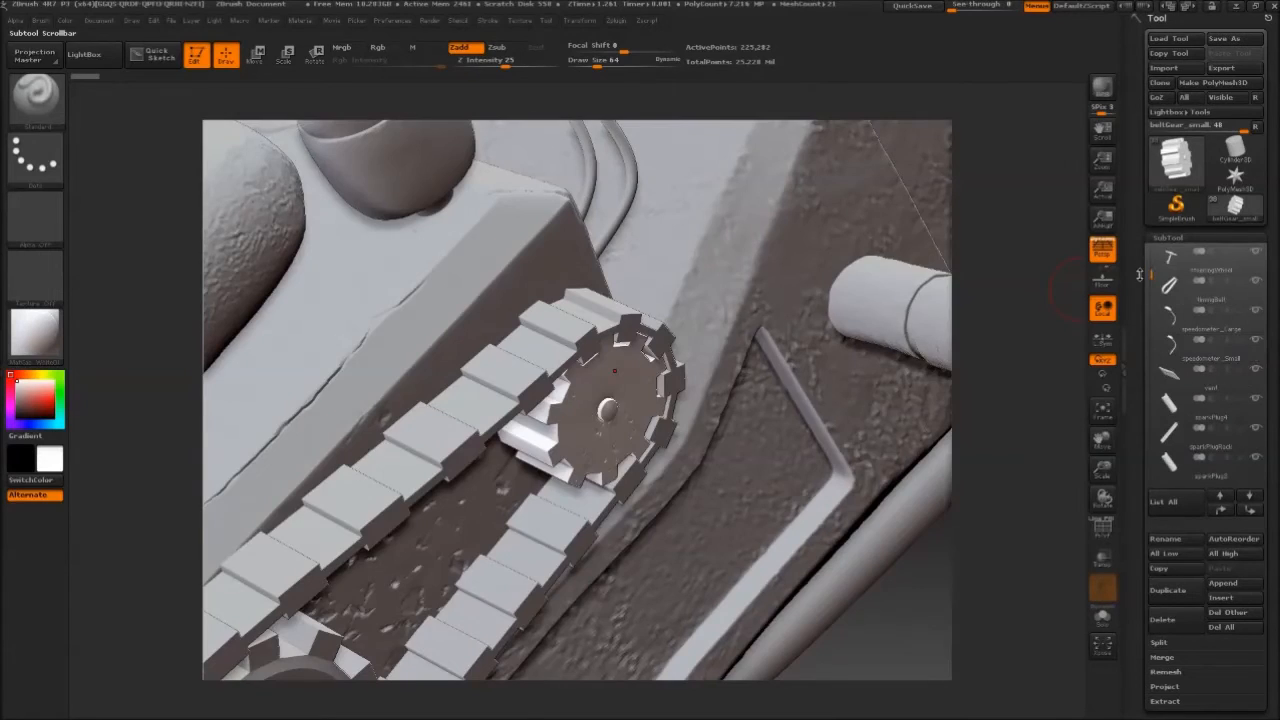
pyautogui.click(1168, 285)
pyautogui.moveTo(820, 380)
pyautogui.mouseDown()
pyautogui.moveTo(800, 366)
pyautogui.moveTo(836, 350)
pyautogui.mouseUp()
# Set the DragRect stroke, import an sw_rust_metal alpha and stamp it along the timing belt at Z intensity 7.
pyautogui.click(35, 160)
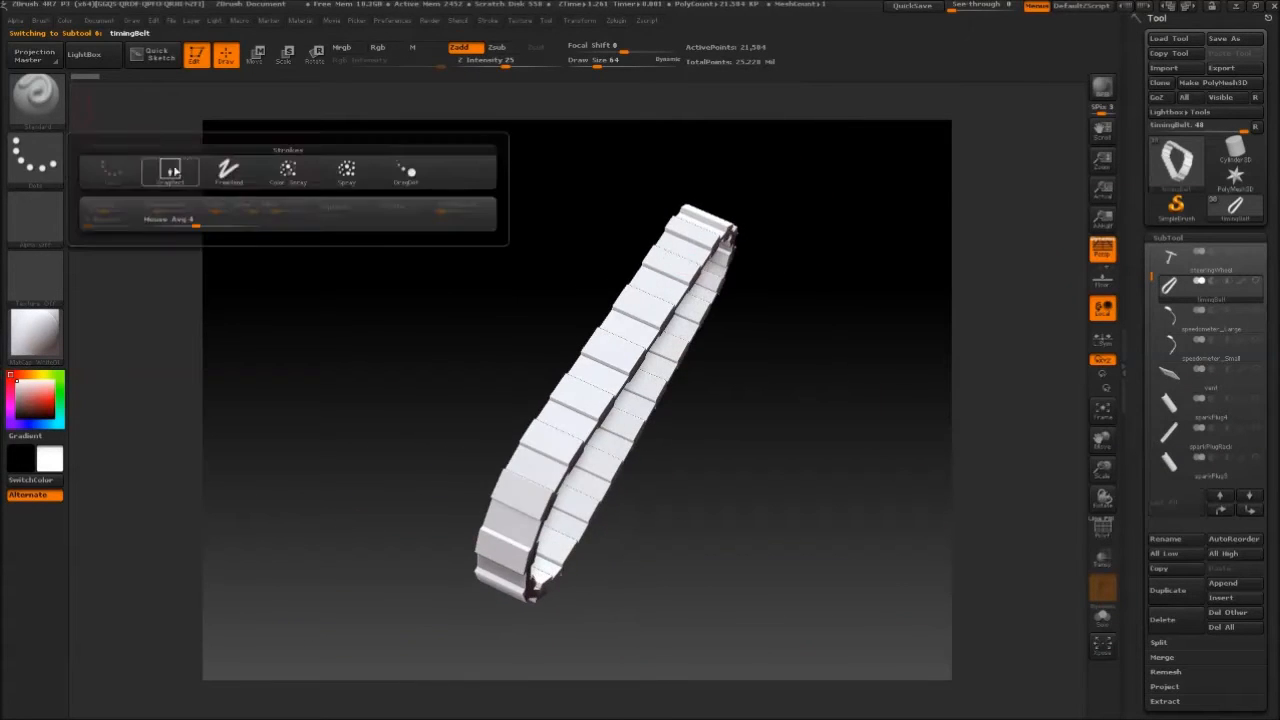
pyautogui.click(170, 172)
pyautogui.click(35, 220)
pyautogui.click(98, 552)
pyautogui.scroll(-5, 617, 205)
pyautogui.moveTo(617, 207); pyautogui.dragTo(628, 258)
pyautogui.click(295, 164)
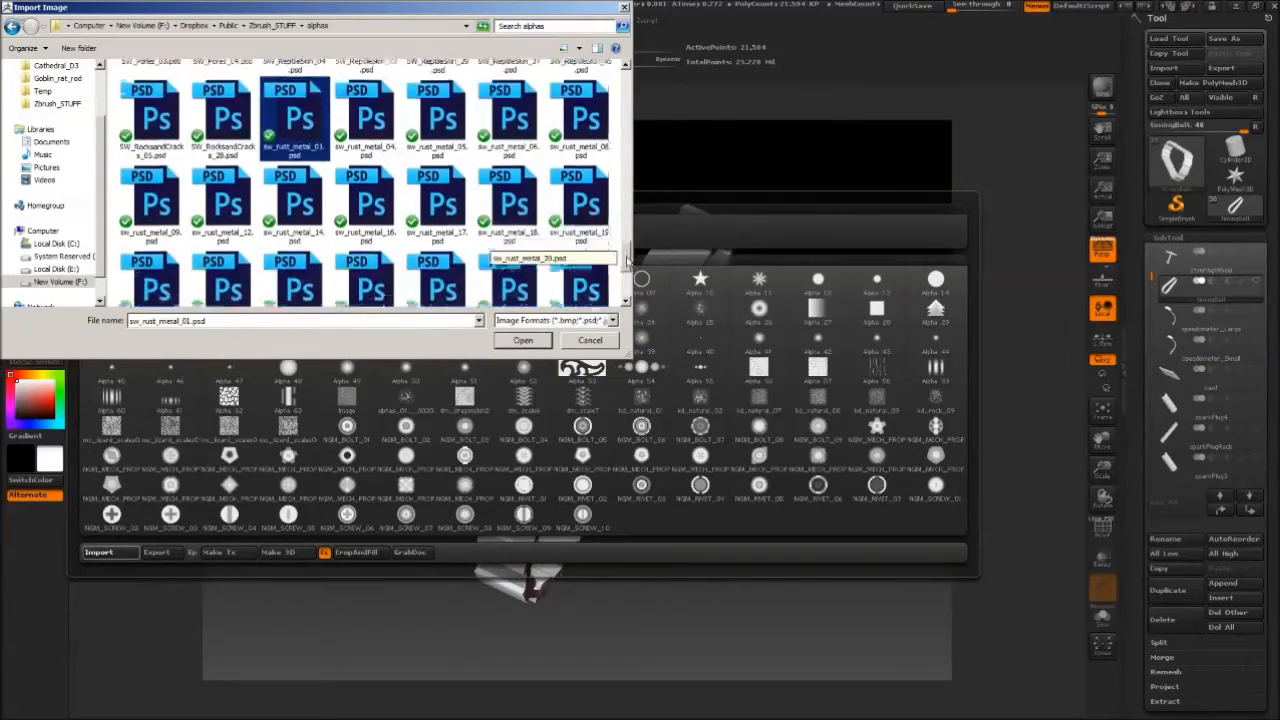
pyautogui.doubleClick(459, 160)
pyautogui.keyDown('shift'); pyautogui.moveTo(806, 242); pyautogui.dragTo(846, 234); pyautogui.keyUp('shift')
pyautogui.click(1180, 236)
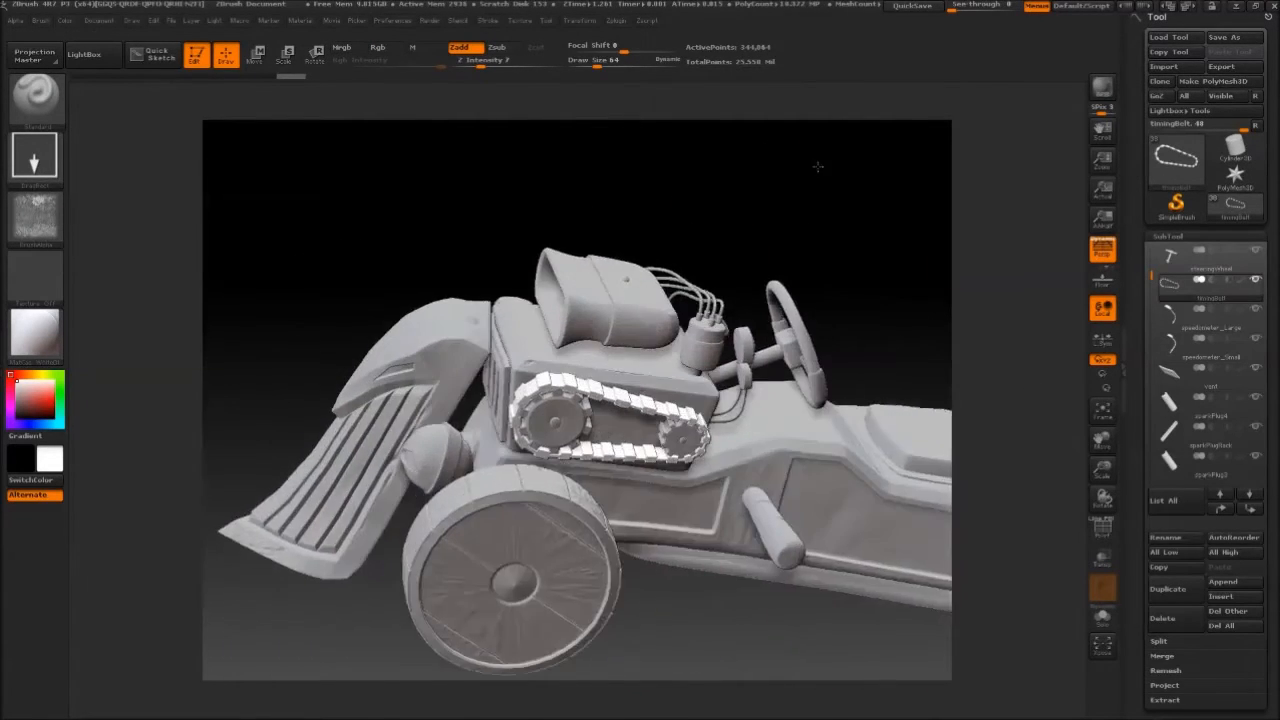
# Select the large speedometer, show only that subtool and divide it up to subdivision level 6.
pyautogui.moveTo(817, 167); pyautogui.dragTo(835, 245)
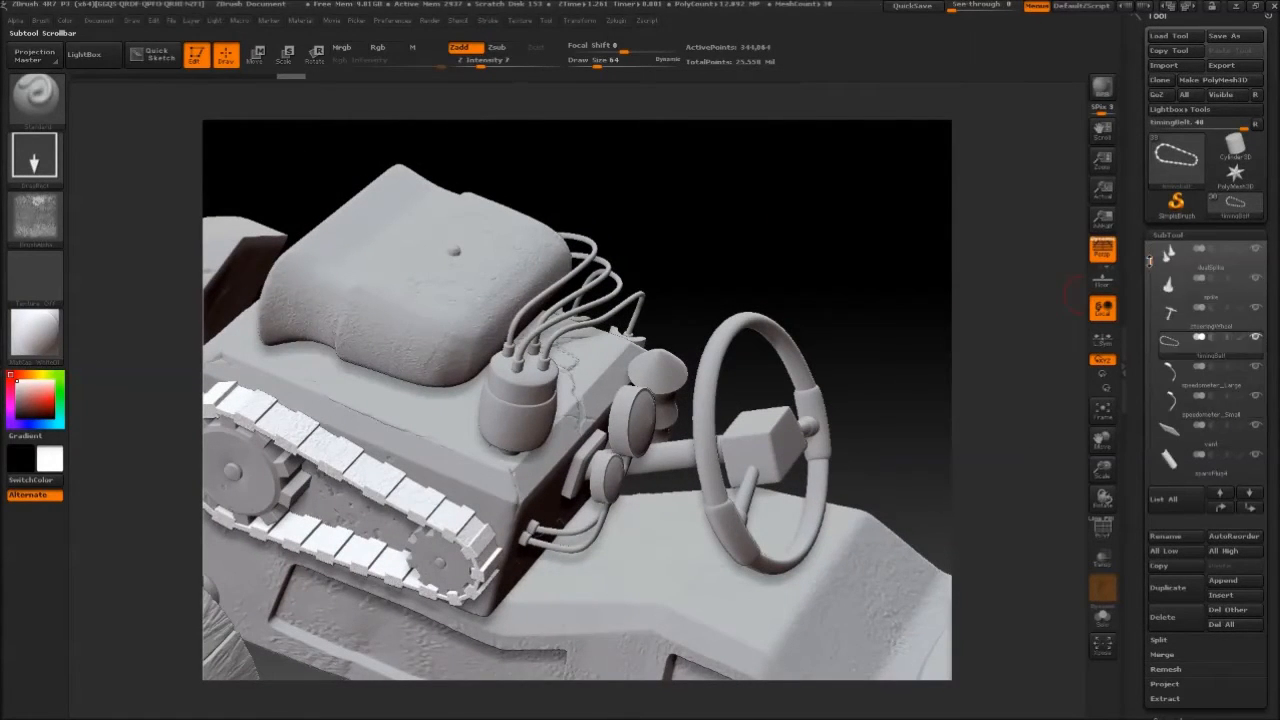
pyautogui.click(1180, 364)
pyautogui.click(1256, 337)
pyautogui.press('f')
pyautogui.moveTo(861, 461)
pyautogui.mouseDown()
pyautogui.moveTo(830, 252)
pyautogui.moveTo(838, 263)
pyautogui.moveTo(845, 210)
pyautogui.moveTo(563, 400)
pyautogui.moveTo(528, 386)
pyautogui.moveTo(576, 397)
pyautogui.moveTo(636, 378)
pyautogui.mouseUp()
pyautogui.keyDown('ctrl'); pyautogui.moveTo(528, 371); pyautogui.dragTo(543, 400); pyautogui.keyUp('ctrl')
pyautogui.moveTo(880, 260); pyautogui.dragTo(1015, 300)
pyautogui.click(1168, 235)
pyautogui.keyDown('ctrl'); pyautogui.moveTo(837, 213); pyautogui.dragTo(605, 320); pyautogui.keyUp('ctrl')
pyautogui.hotkey('ctrl', 'd')
pyautogui.hotkey('ctrl', 'd')
# Paint a mask over the large speedometer's whole glass face, reducing the draw size to 14 for its edge.
pyautogui.press('space')
pyautogui.keyDown('ctrl'); pyautogui.moveTo(520, 258); pyautogui.dragTo(493, 283); pyautogui.keyUp('ctrl')
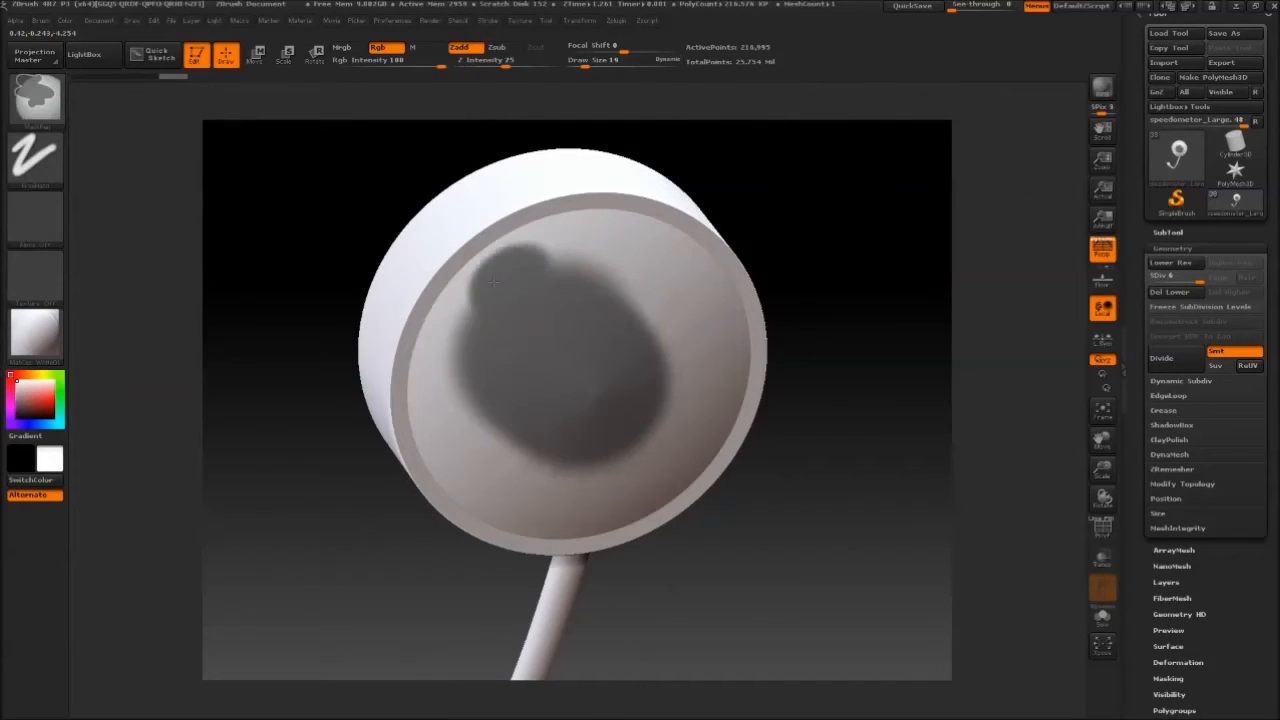
pyautogui.press('space')
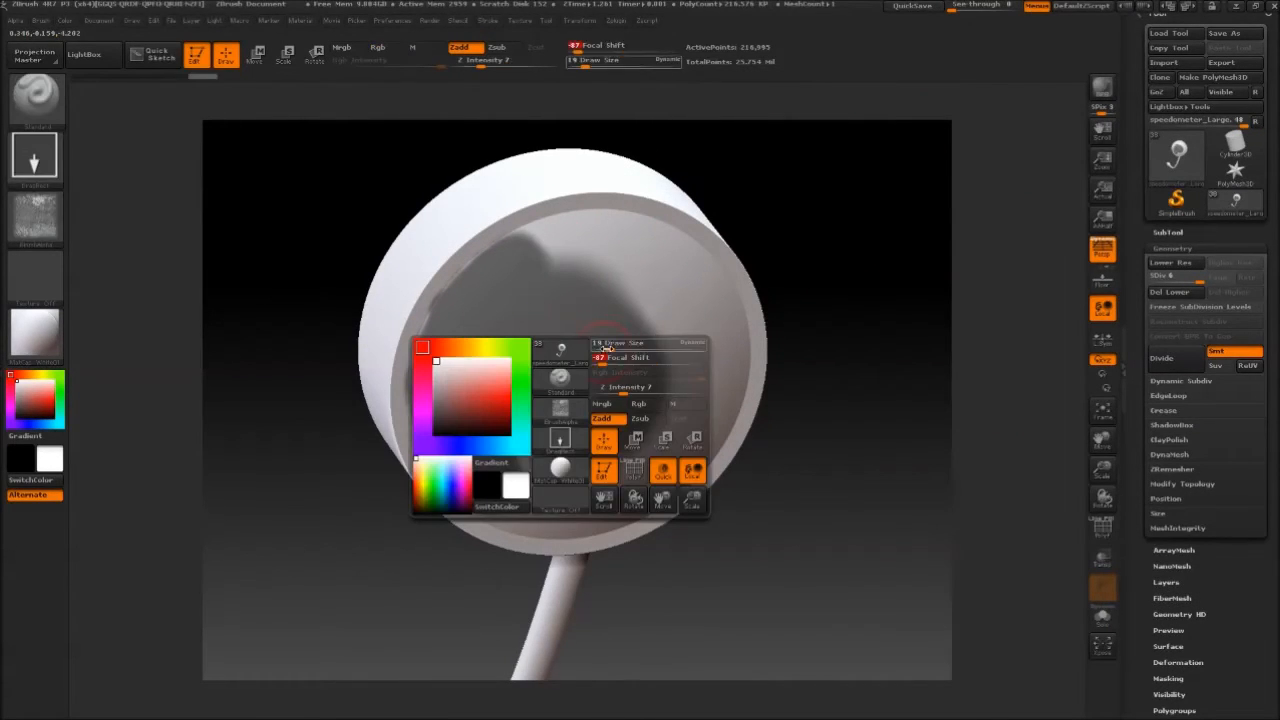
pyautogui.moveTo(609, 344); pyautogui.dragTo(612, 344)
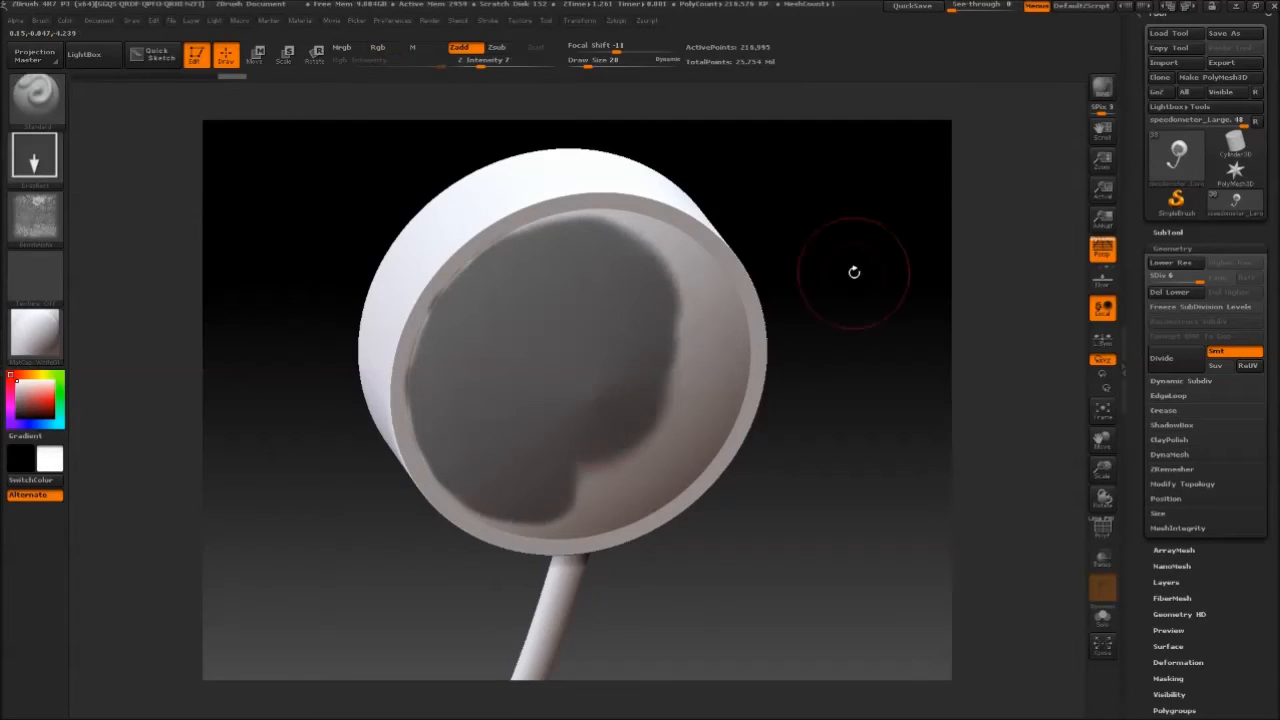
pyautogui.moveTo(626, 414); pyautogui.dragTo(600, 390, button='right')
pyautogui.keyDown('ctrl'); pyautogui.moveTo(600, 450); pyautogui.dragTo(614, 492); pyautogui.keyUp('ctrl')
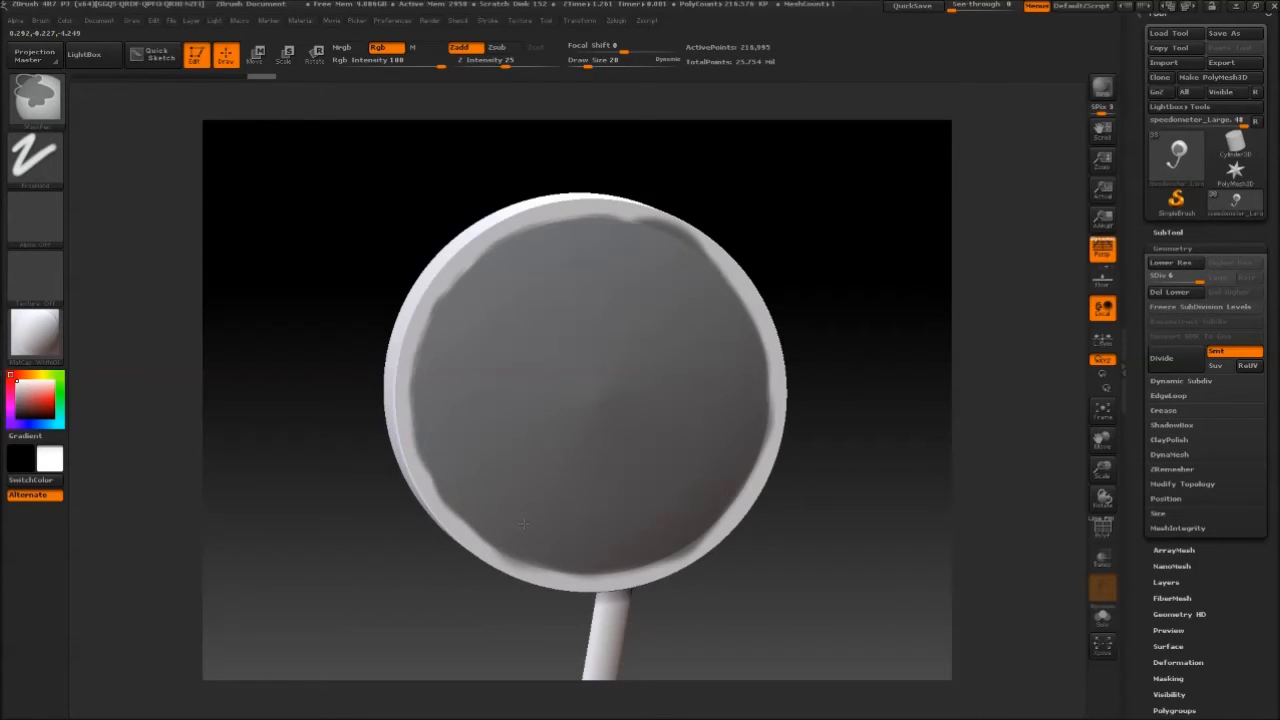
pyautogui.press('space')
pyautogui.moveTo(675, 248); pyautogui.dragTo(668, 252)
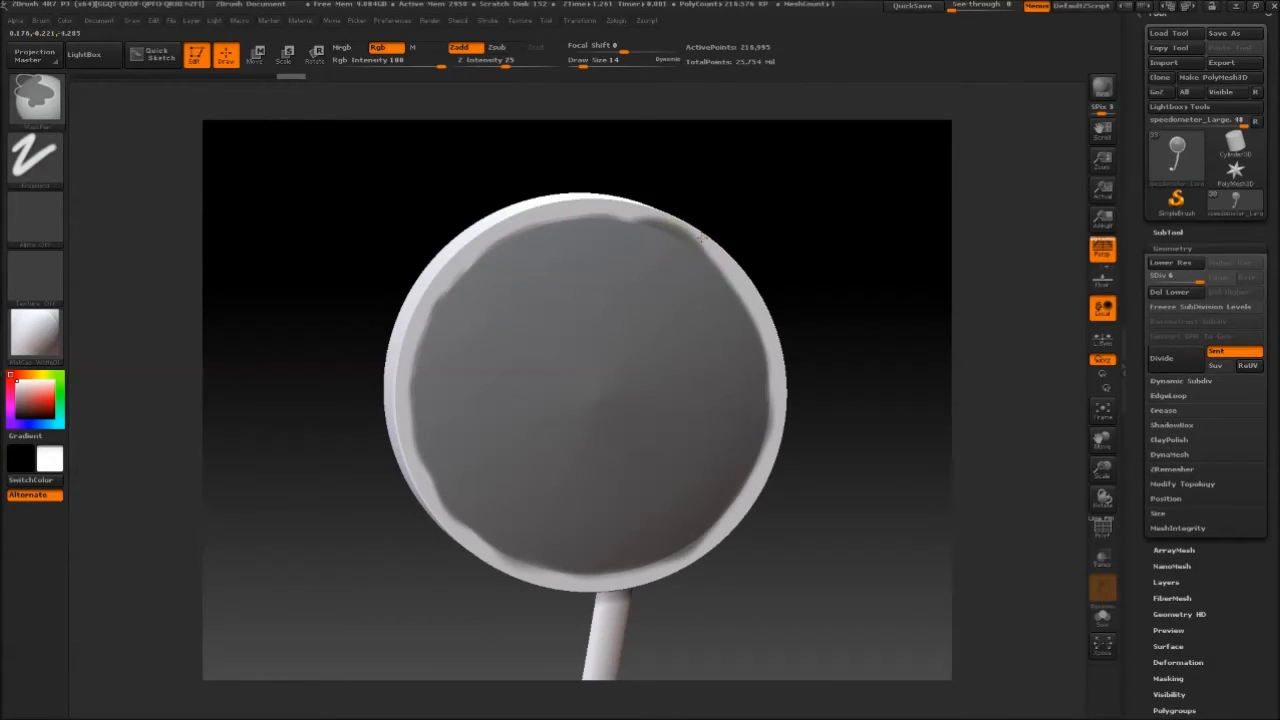
pyautogui.moveTo(390, 215); pyautogui.dragTo(466, 229)
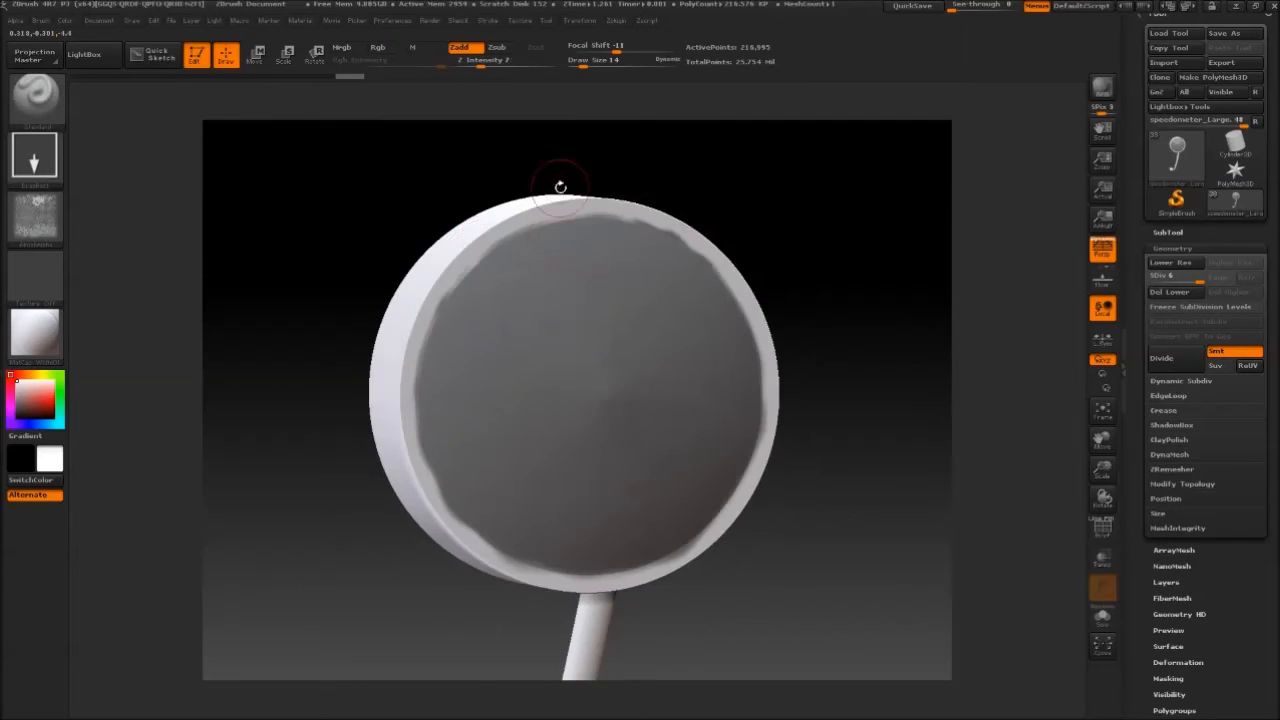
# Invert the mask so that only the large speedometer's glass can be sculpted.
pyautogui.moveTo(749, 138); pyautogui.dragTo(812, 150)
pyautogui.moveTo(720, 160)
pyautogui.mouseDown()
pyautogui.moveTo(783, 174)
pyautogui.moveTo(751, 307)
pyautogui.moveTo(478, 513)
pyautogui.mouseUp()
pyautogui.moveTo(619, 310)
pyautogui.mouseDown()
pyautogui.moveTo(749, 371)
pyautogui.moveTo(663, 263)
pyautogui.moveTo(765, 317)
pyautogui.moveTo(800, 290)
pyautogui.moveTo(791, 246)
pyautogui.moveTo(791, 266)
pyautogui.moveTo(826, 204)
pyautogui.moveTo(794, 251)
pyautogui.moveTo(697, 237)
pyautogui.mouseUp()
# Try cracking the large speedometer's glass with a line crack brush and the star-shaped deep04 brush.
pyautogui.click(36, 94)
pyautogui.click(425, 390)
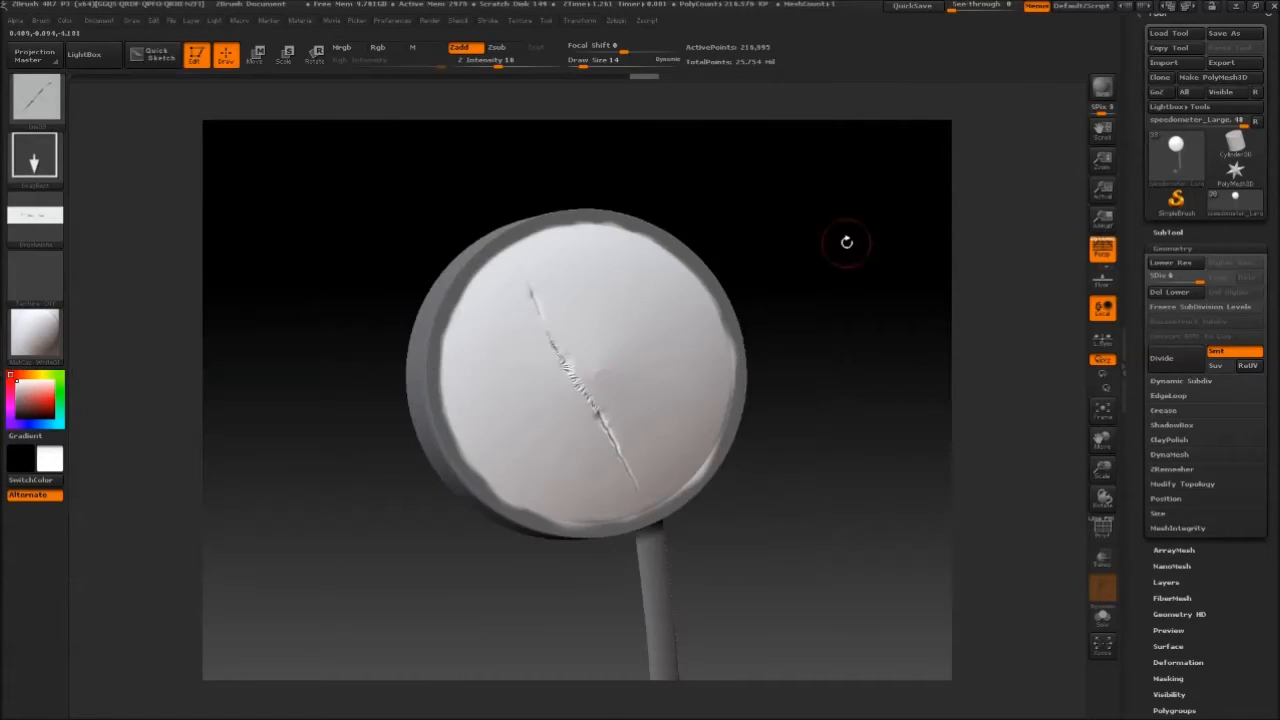
pyautogui.click(36, 94)
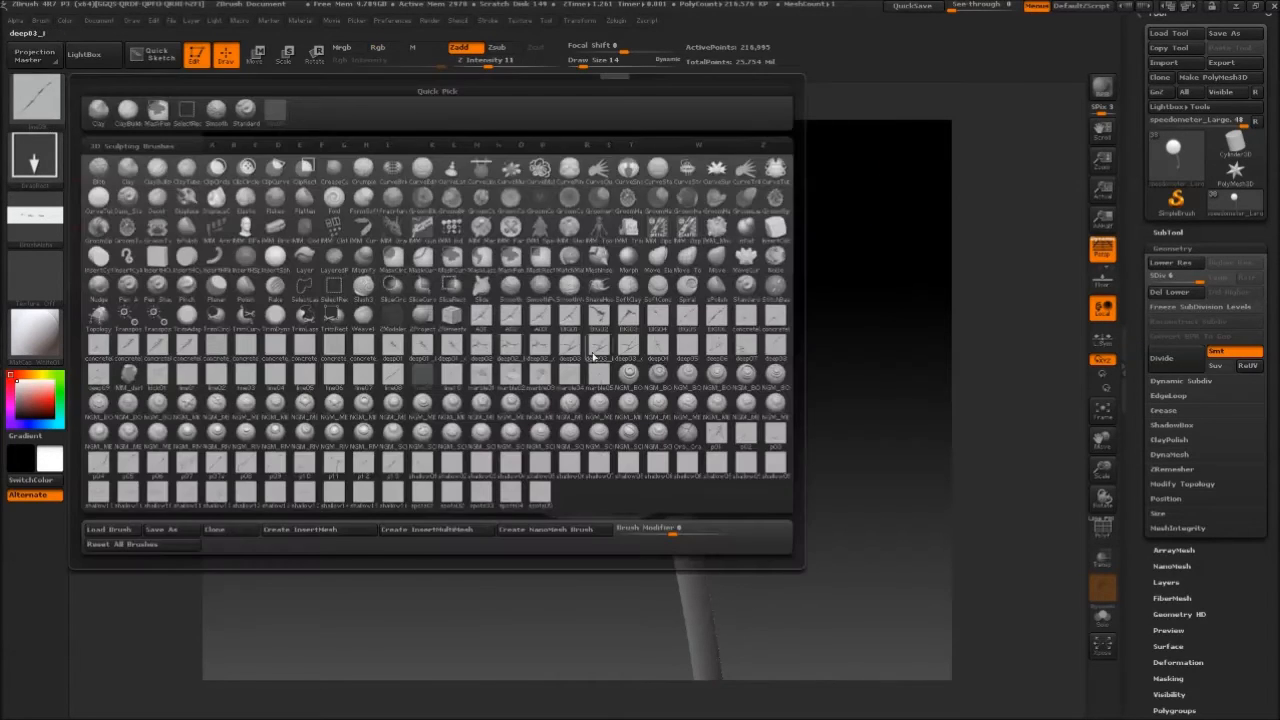
pyautogui.click(657, 345)
pyautogui.moveTo(623, 374); pyautogui.dragTo(697, 412)
pyautogui.moveTo(851, 246); pyautogui.dragTo(840, 292)
pyautogui.hotkey('ctrl', 'z')
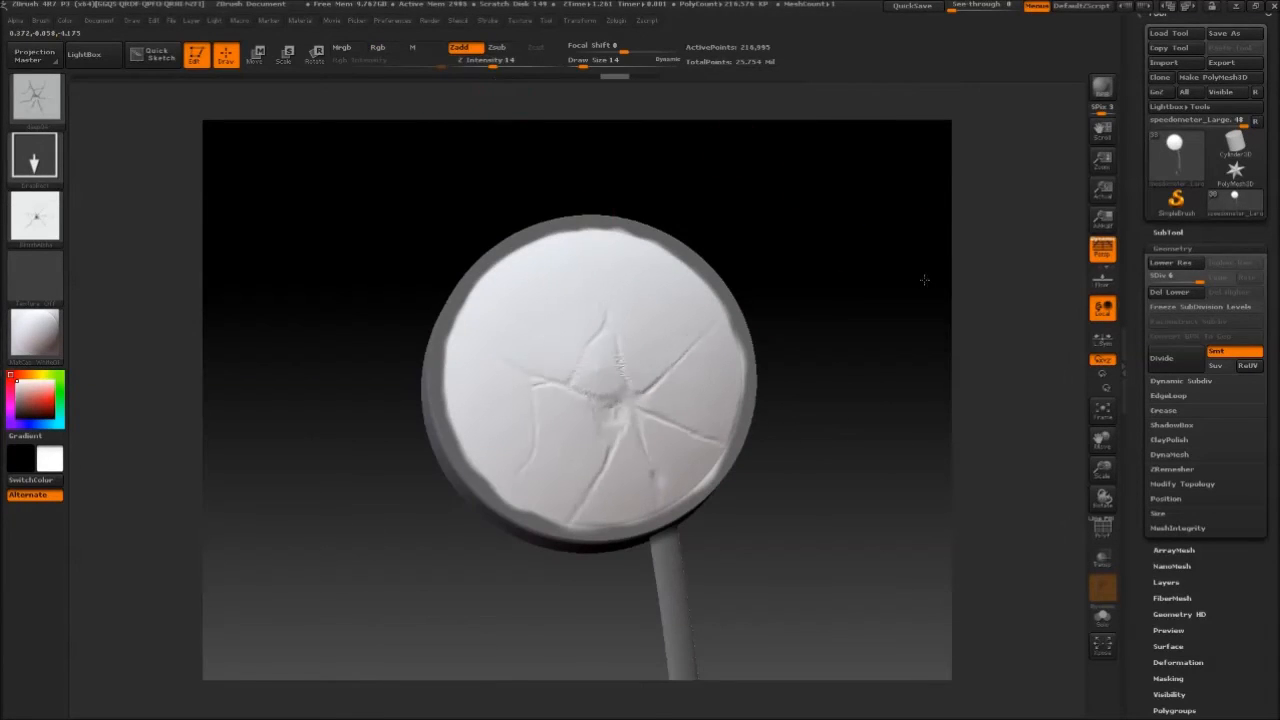
pyautogui.moveTo(612, 405); pyautogui.dragTo(684, 446)
pyautogui.keyDown('alt'); pyautogui.moveTo(850, 300); pyautogui.dragTo(798, 217); pyautogui.keyUp('alt')
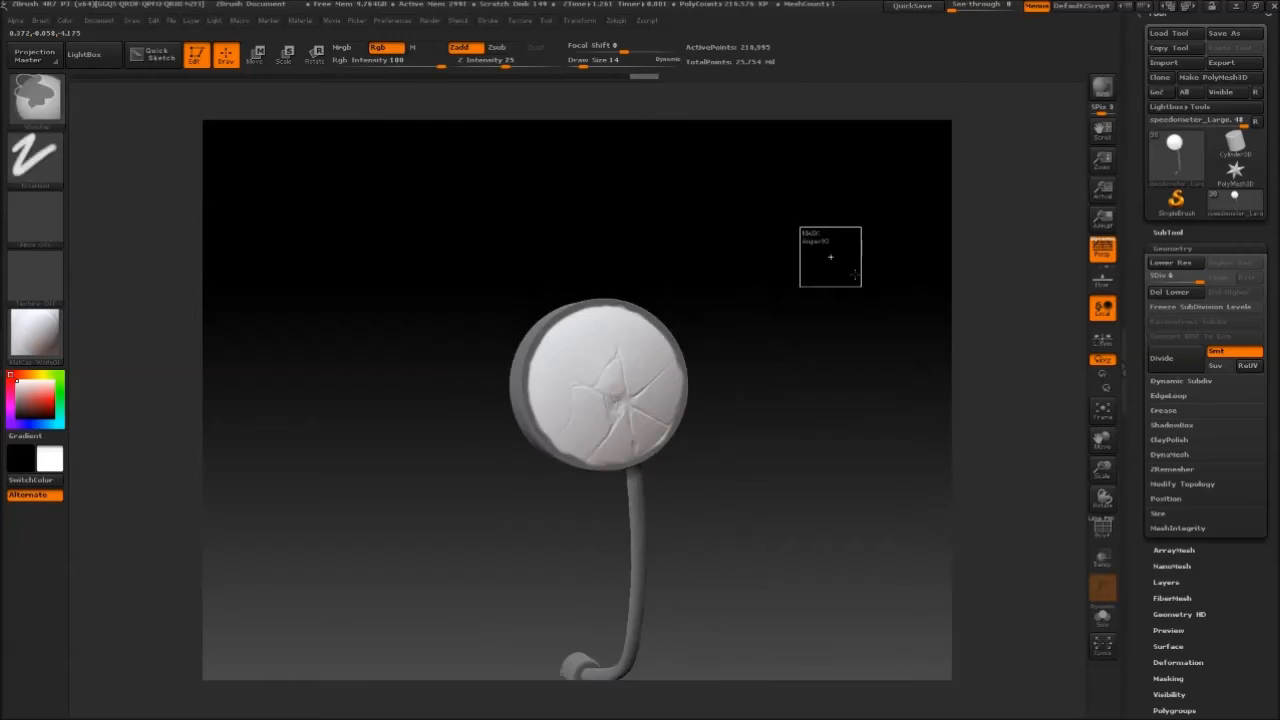
# Switch to a shallow crack brush and stamp fine cracks across the large speedometer's glass at Z intensity 6.
pyautogui.press('b')
pyautogui.click(605, 375)
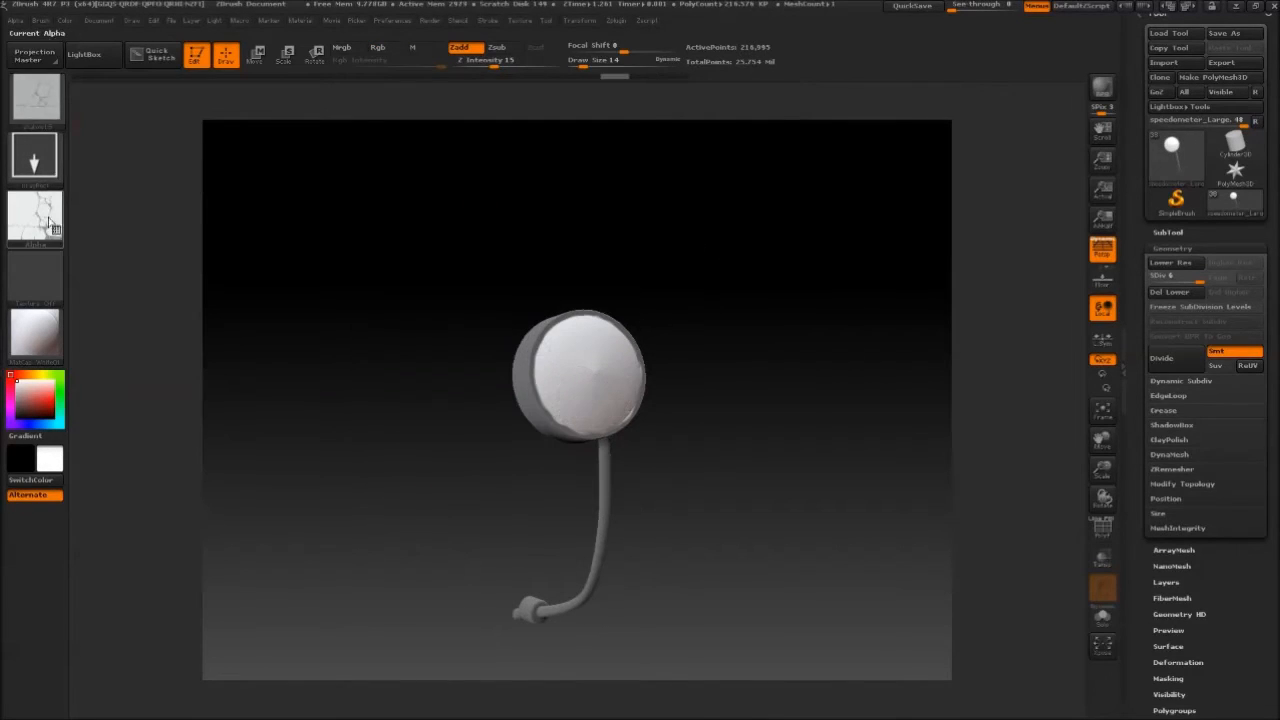
pyautogui.click(42, 106)
pyautogui.click(510, 493)
pyautogui.click(48, 108)
pyautogui.click(48, 108)
pyautogui.click(48, 108)
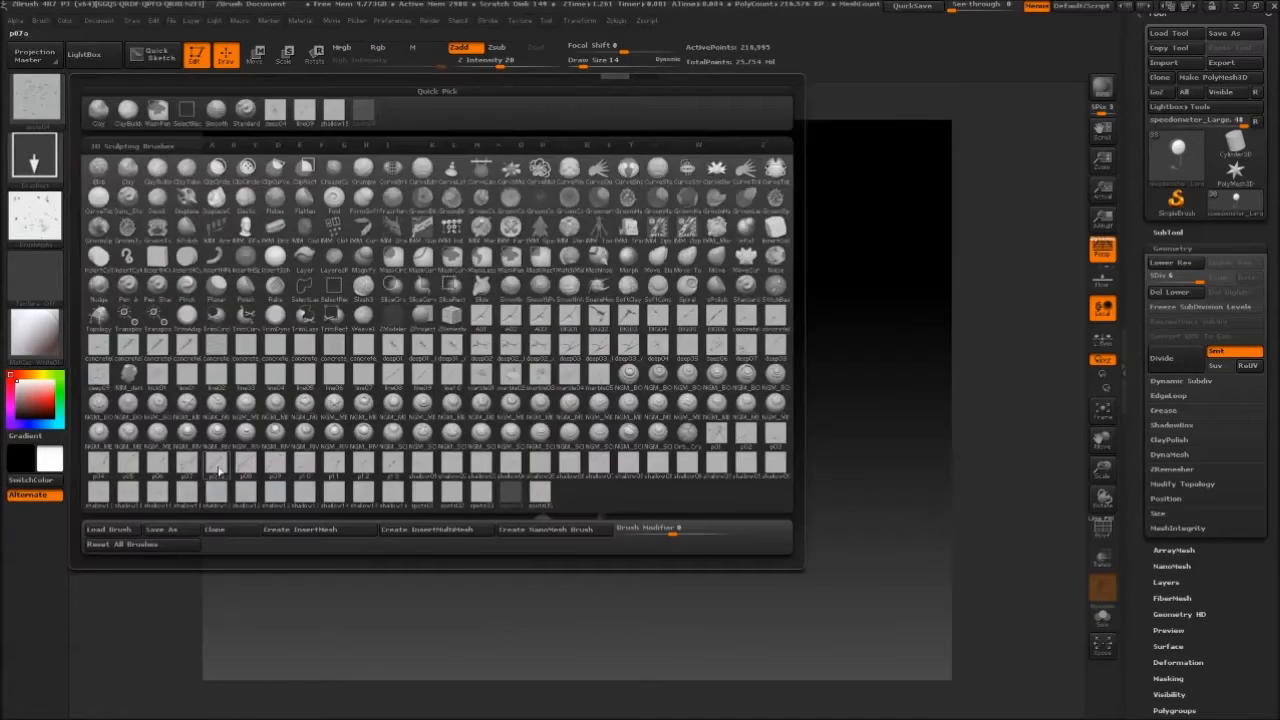
pyautogui.click(302, 497)
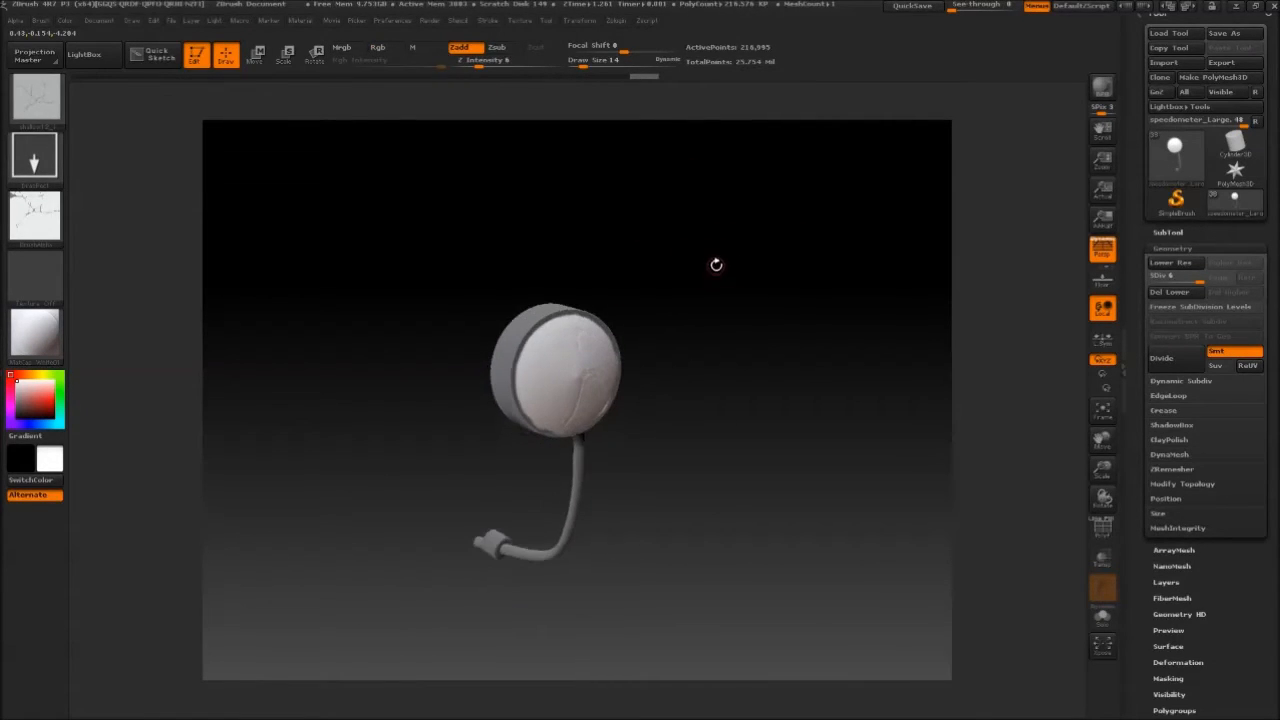
# Bring the other subtools back, select the small speedometer and show only that part.
pyautogui.click(1168, 232)
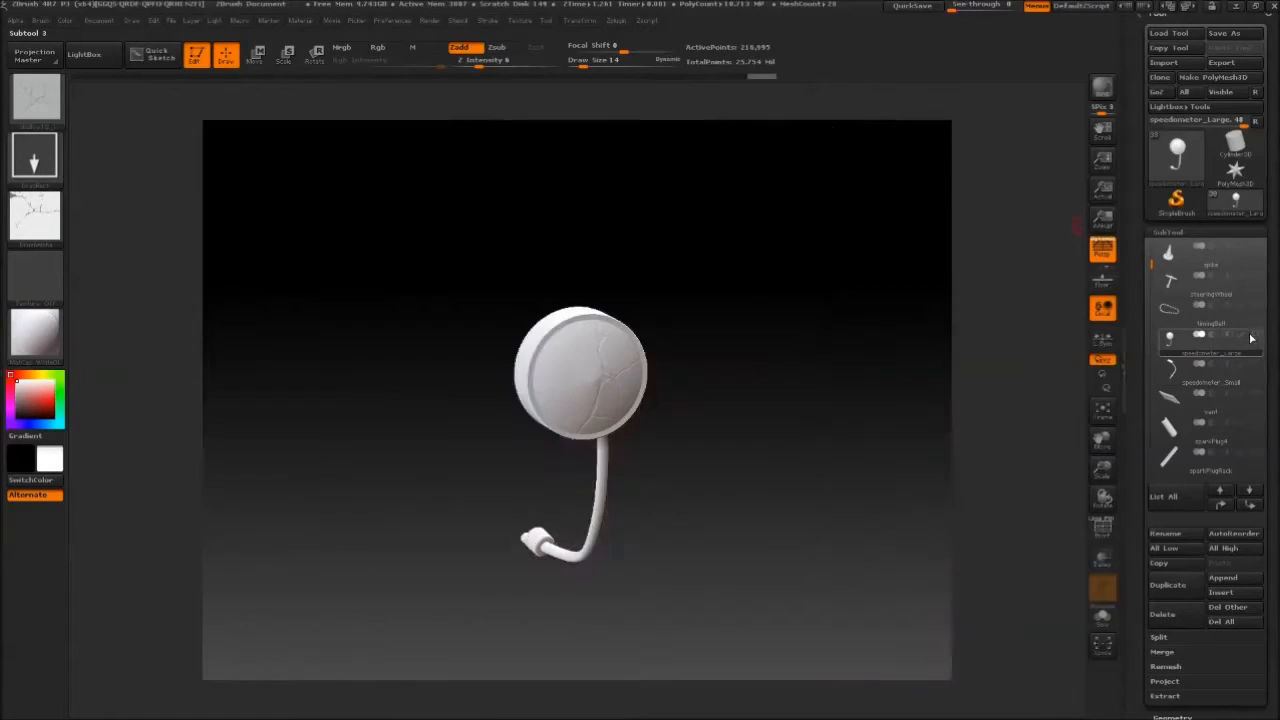
pyautogui.click(1250, 372)
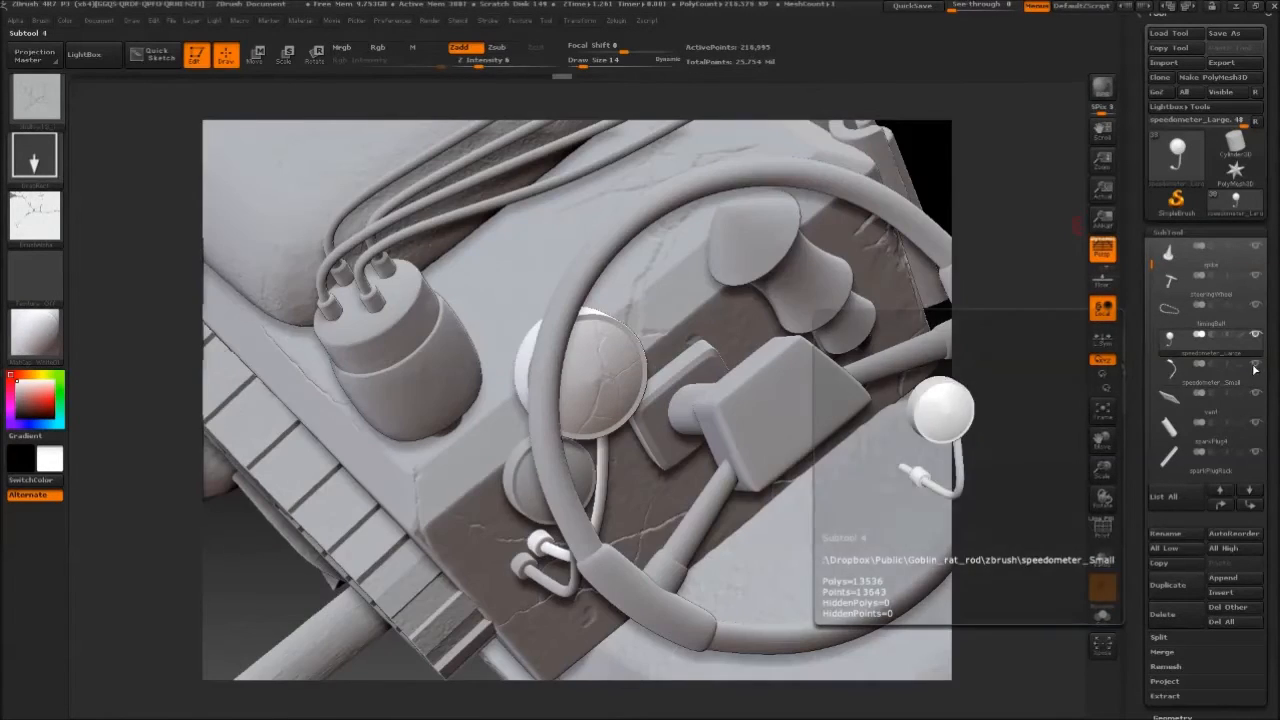
pyautogui.moveTo(663, 232)
pyautogui.mouseDown()
pyautogui.moveTo(706, 206)
pyautogui.moveTo(726, 249)
pyautogui.mouseUp()
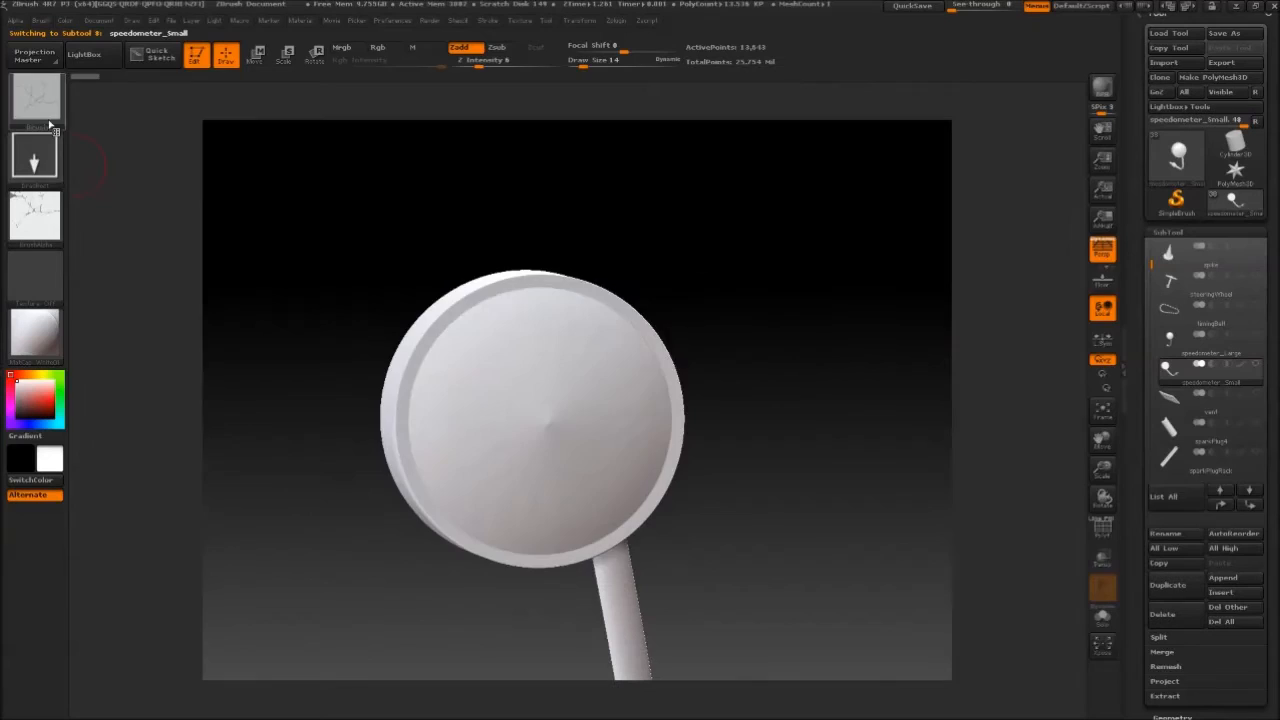
# Try painting a mask on the small speedometer's glass face at draw size 24.
pyautogui.press('t')
pyautogui.click(35, 216)
pyautogui.click(196, 56)
pyautogui.click(50, 110)
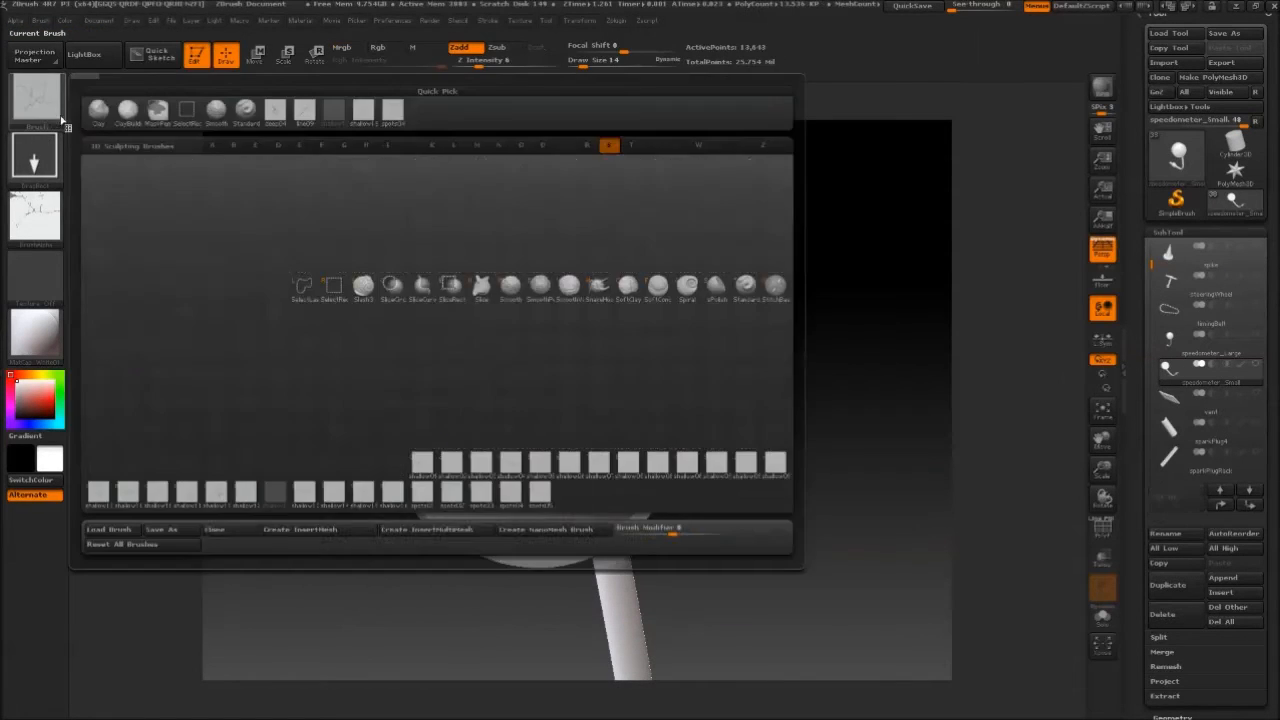
pyautogui.click(43, 167)
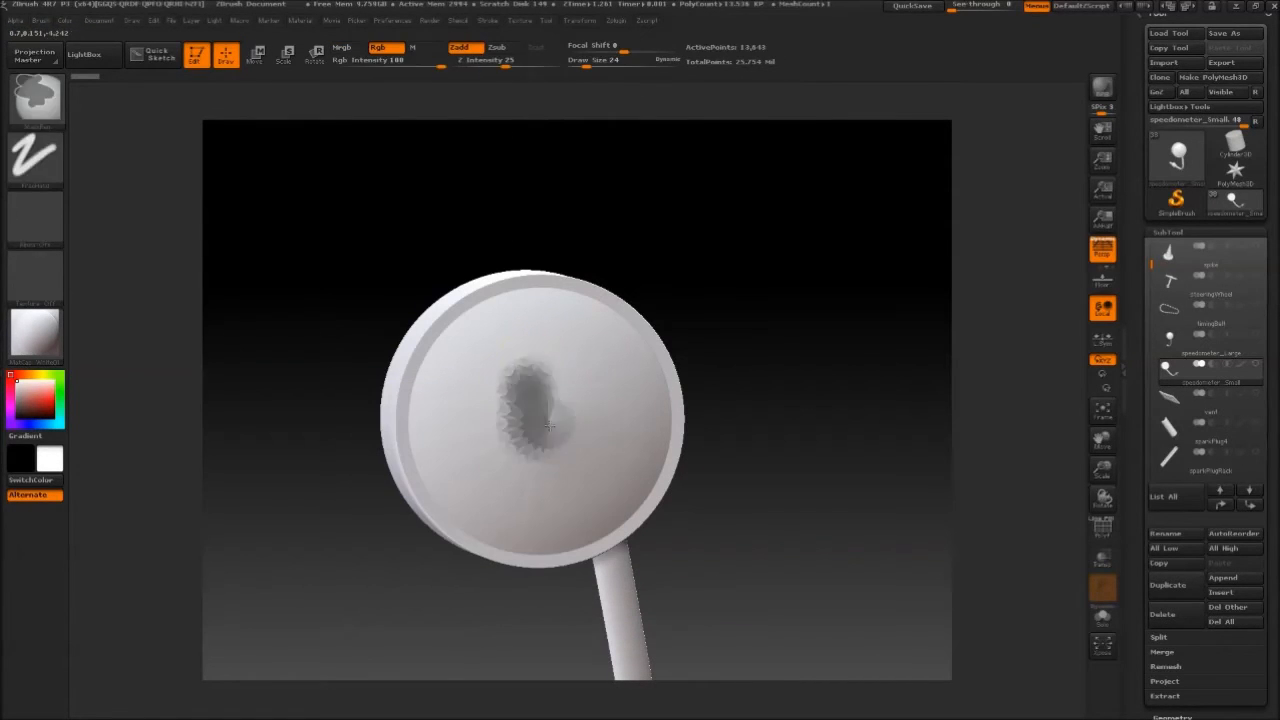
# Subdivide the small speedometer to level 6 and save the tool over the existing file in the zbrush folder.
pyautogui.click(1172, 716)
pyautogui.click(1223, 33)
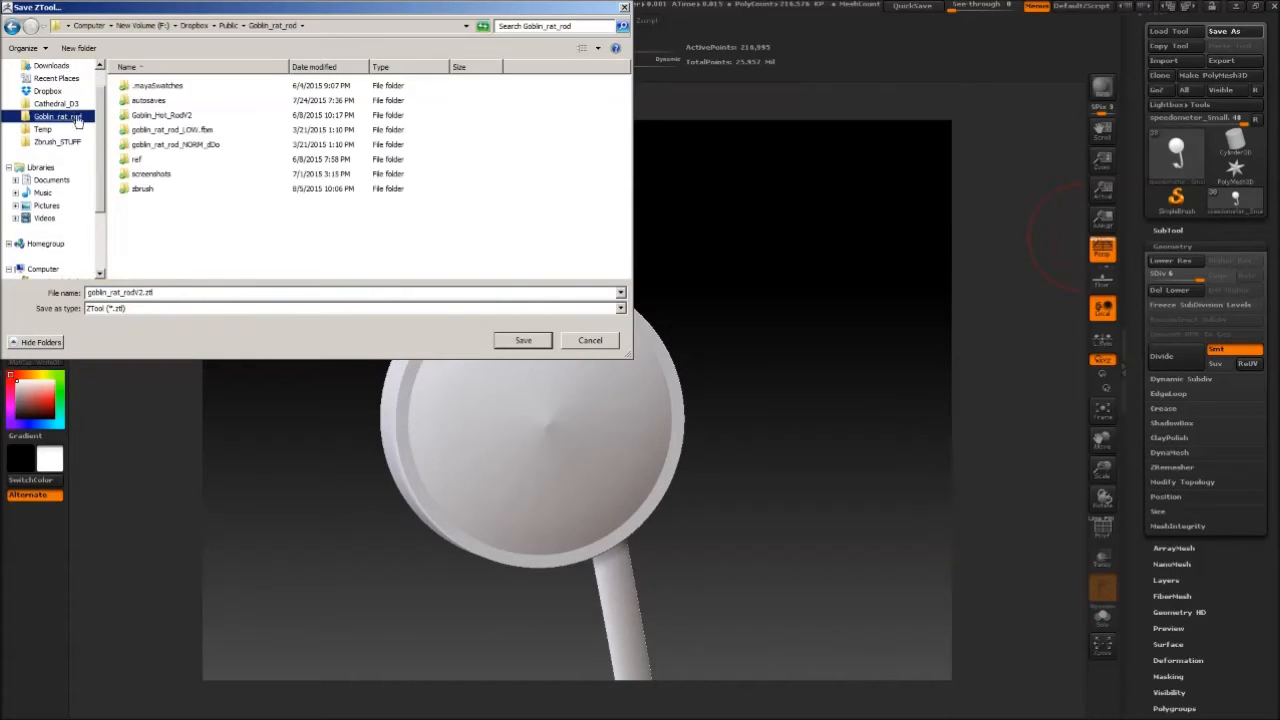
pyautogui.doubleClick(142, 189)
pyautogui.click(149, 105)
pyautogui.click(523, 341)
pyautogui.click(677, 355)
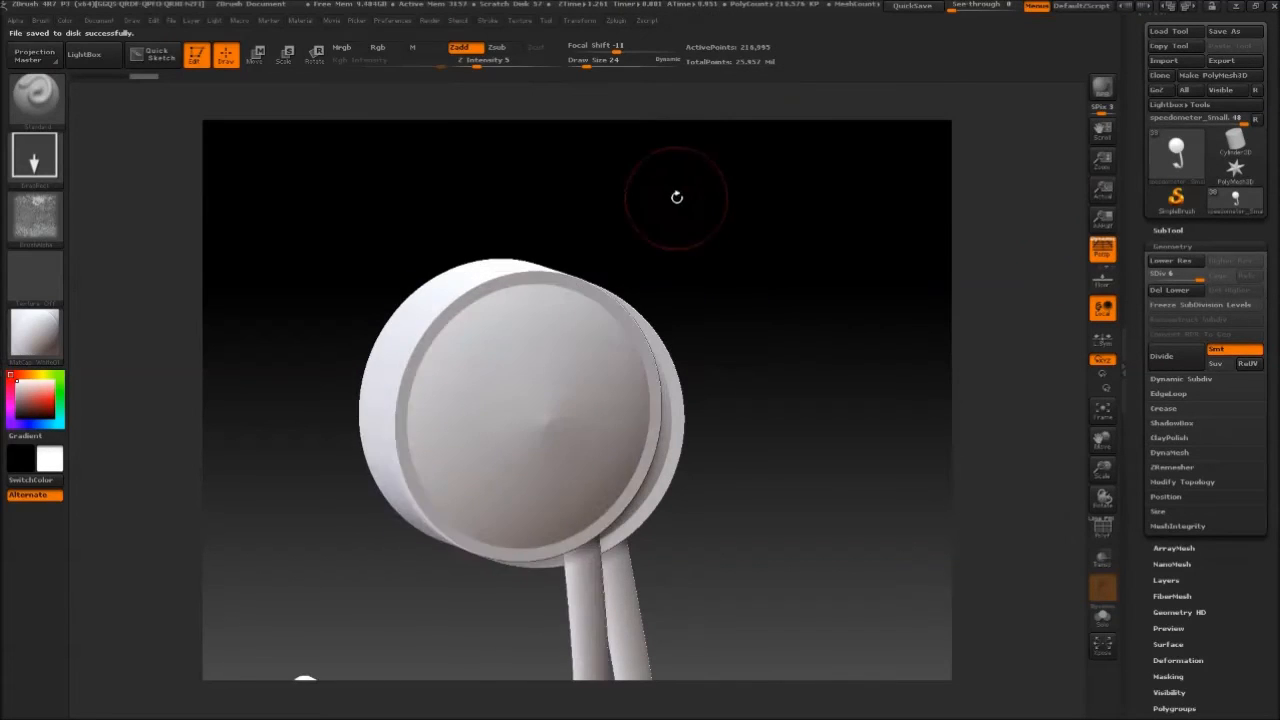
# Start a new, larger document to clear the stray speedometer copies from the canvas.
pyautogui.hotkey('ctrl', 'z')
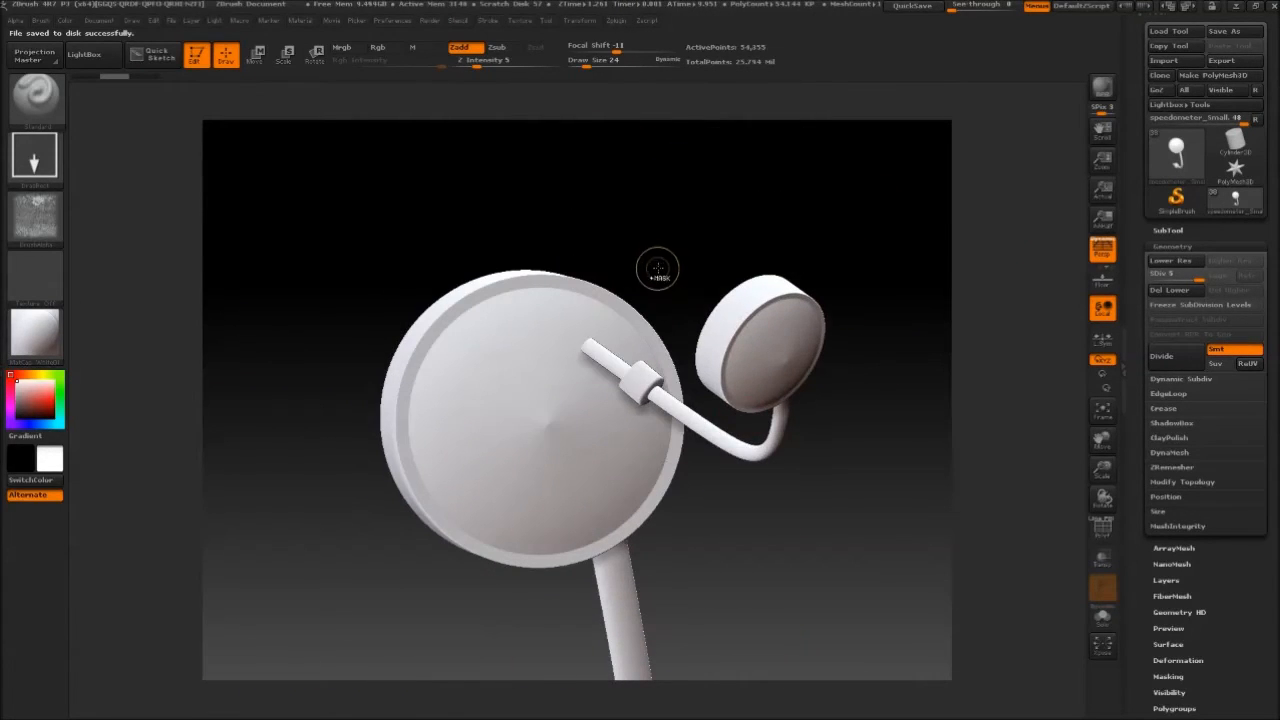
pyautogui.moveTo(320, 119); pyautogui.dragTo(405, 200)
pyautogui.click(197, 57)
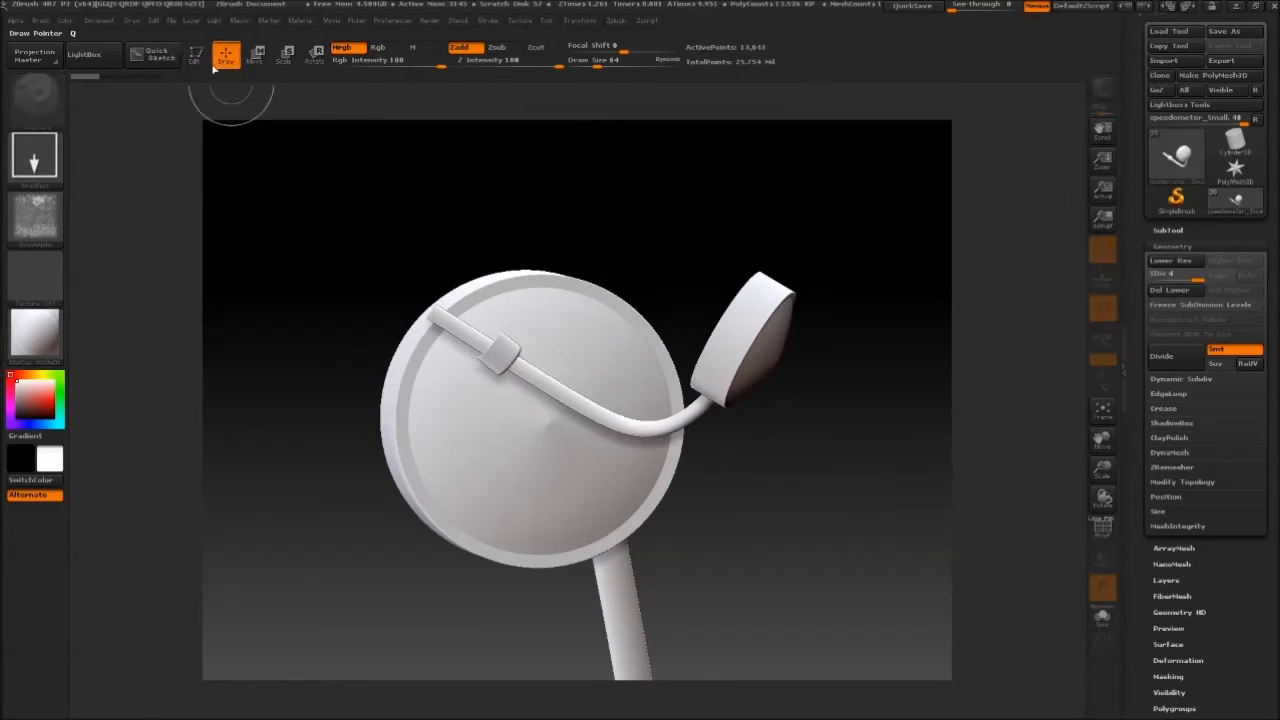
pyautogui.click(103, 22)
pyautogui.click(150, 208)
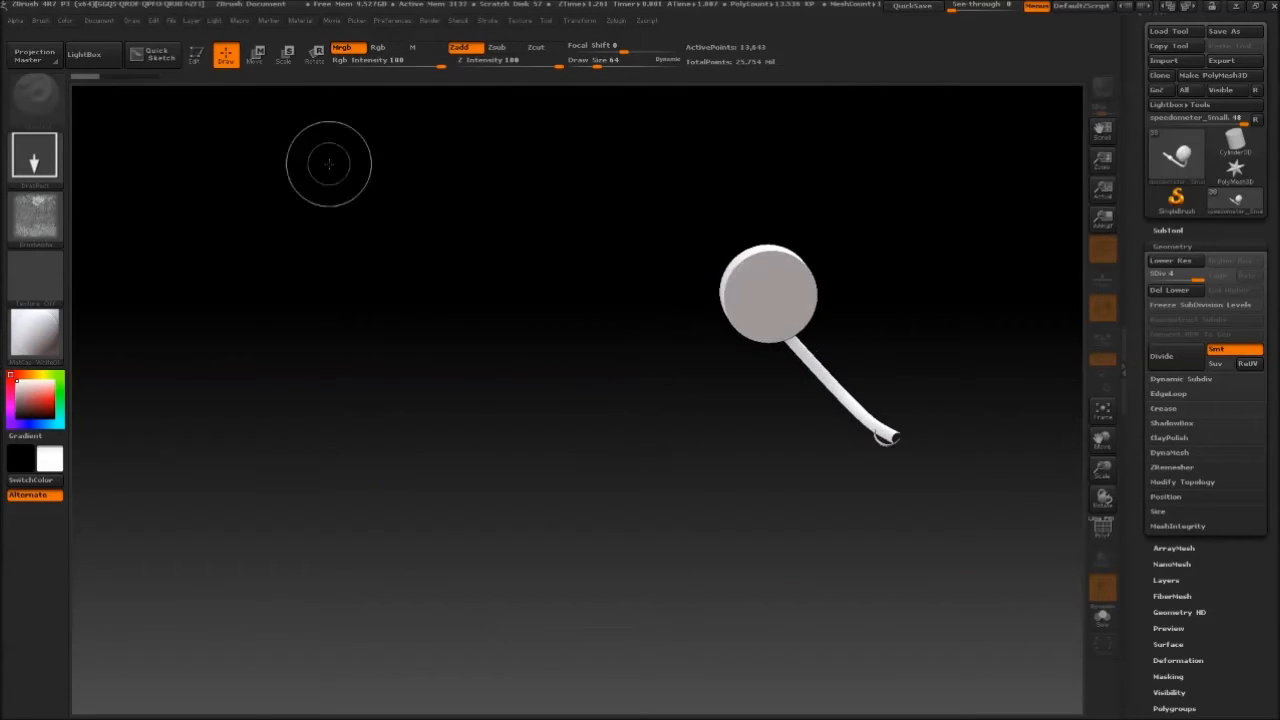
# Redraw the small speedometer on the empty canvas as an editable model and frame it.
pyautogui.click(197, 57)
pyautogui.moveTo(600, 230); pyautogui.dragTo(888, 294)
pyautogui.press('f')
pyautogui.press('f')
pyautogui.click(1168, 246)
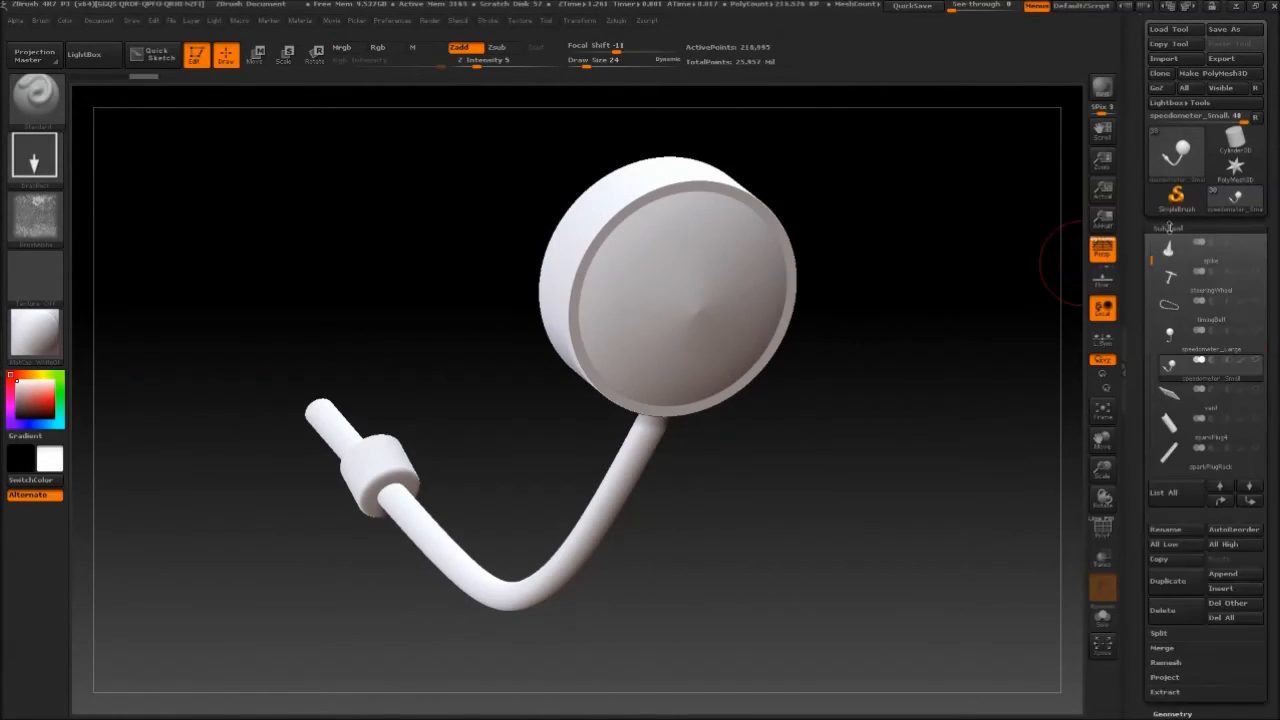
# Mask the small speedometer's whole glass face, refining the mask along the rim at draw size 5.
pyautogui.moveTo(1069, 257)
pyautogui.mouseDown()
pyautogui.moveTo(903, 280)
pyautogui.moveTo(765, 238)
pyautogui.moveTo(732, 244)
pyautogui.mouseUp()
pyautogui.keyDown('ctrl'); pyautogui.moveTo(540, 358); pyautogui.dragTo(514, 330); pyautogui.keyUp('ctrl')
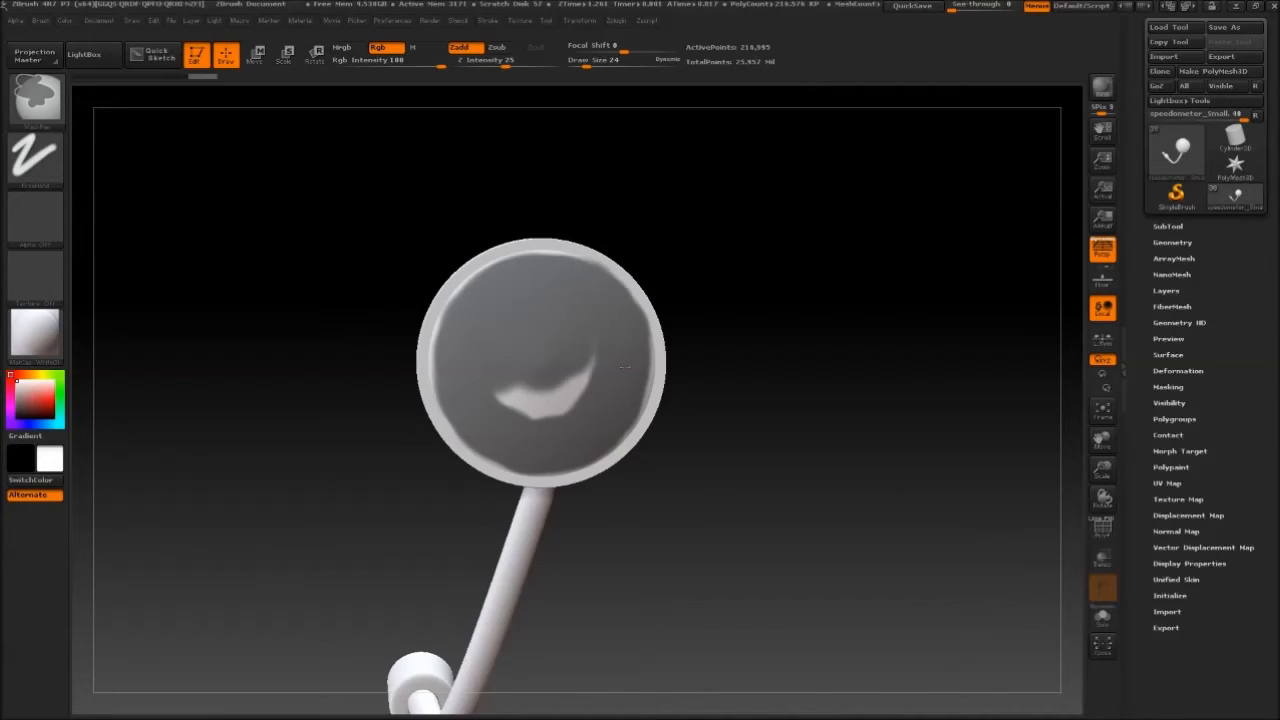
pyautogui.keyDown('ctrl'); pyautogui.moveTo(770, 130); pyautogui.dragTo(804, 209, button='right'); pyautogui.keyUp('ctrl')
pyautogui.press('s')
pyautogui.moveTo(458, 243); pyautogui.dragTo(443, 246)
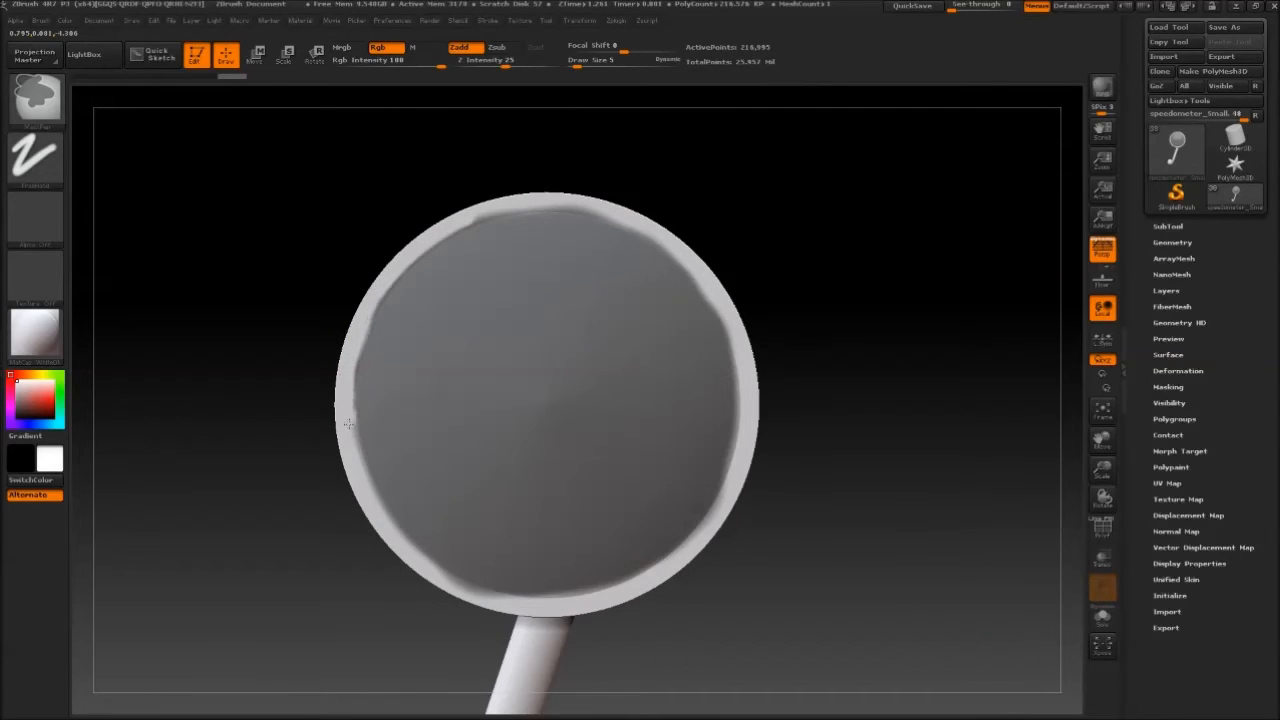
# Stamp cracks onto the small speedometer's casing, invert the mask and crack the glass with crack brushes.
pyautogui.moveTo(806, 243); pyautogui.dragTo(881, 251)
pyautogui.moveTo(881, 251)
pyautogui.keyDown('alt'); pyautogui.mouseDown()
pyautogui.moveTo(817, 184)
pyautogui.moveTo(856, 324)
pyautogui.moveTo(755, 248)
pyautogui.moveTo(600, 394)
pyautogui.moveTo(795, 360)
pyautogui.moveTo(811, 440)
pyautogui.moveTo(823, 274)
pyautogui.moveTo(872, 279)
pyautogui.moveTo(843, 303)
pyautogui.moveTo(780, 251)
pyautogui.moveTo(800, 197)
pyautogui.moveTo(200, 240)
pyautogui.mouseUp(); pyautogui.keyUp('alt')
pyautogui.press('b')
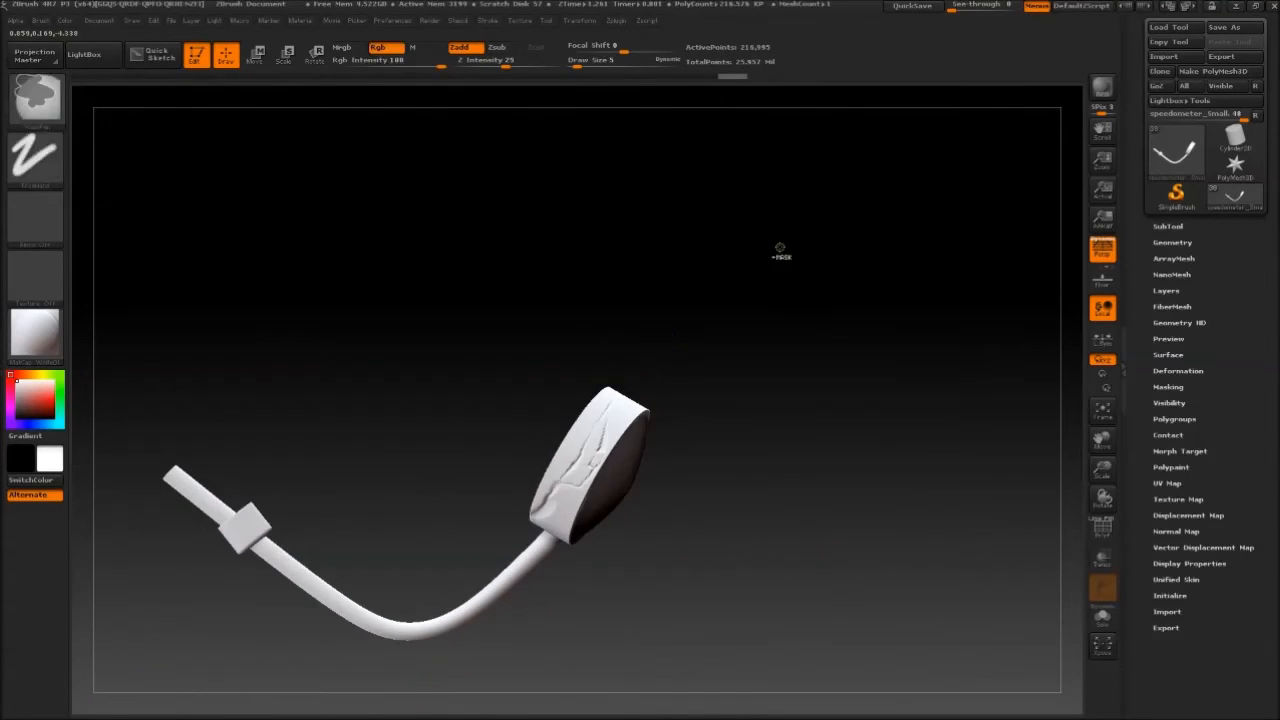
pyautogui.press('b')
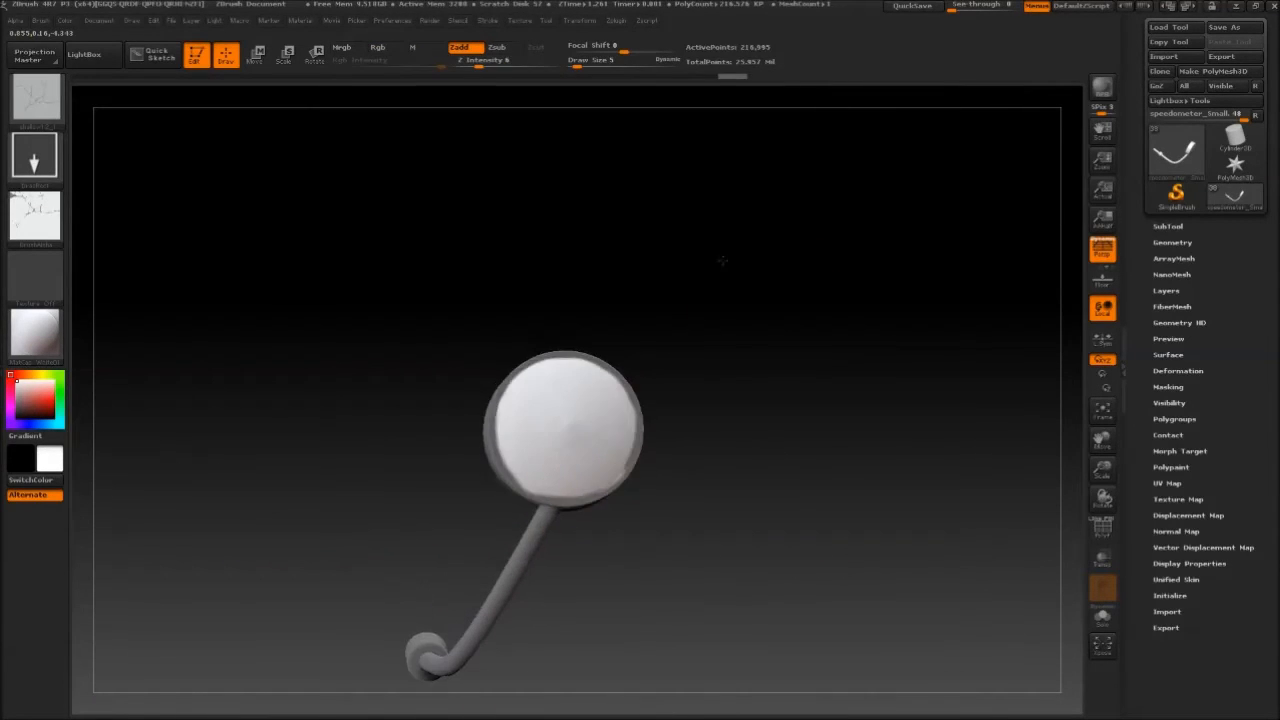
pyautogui.press('b')
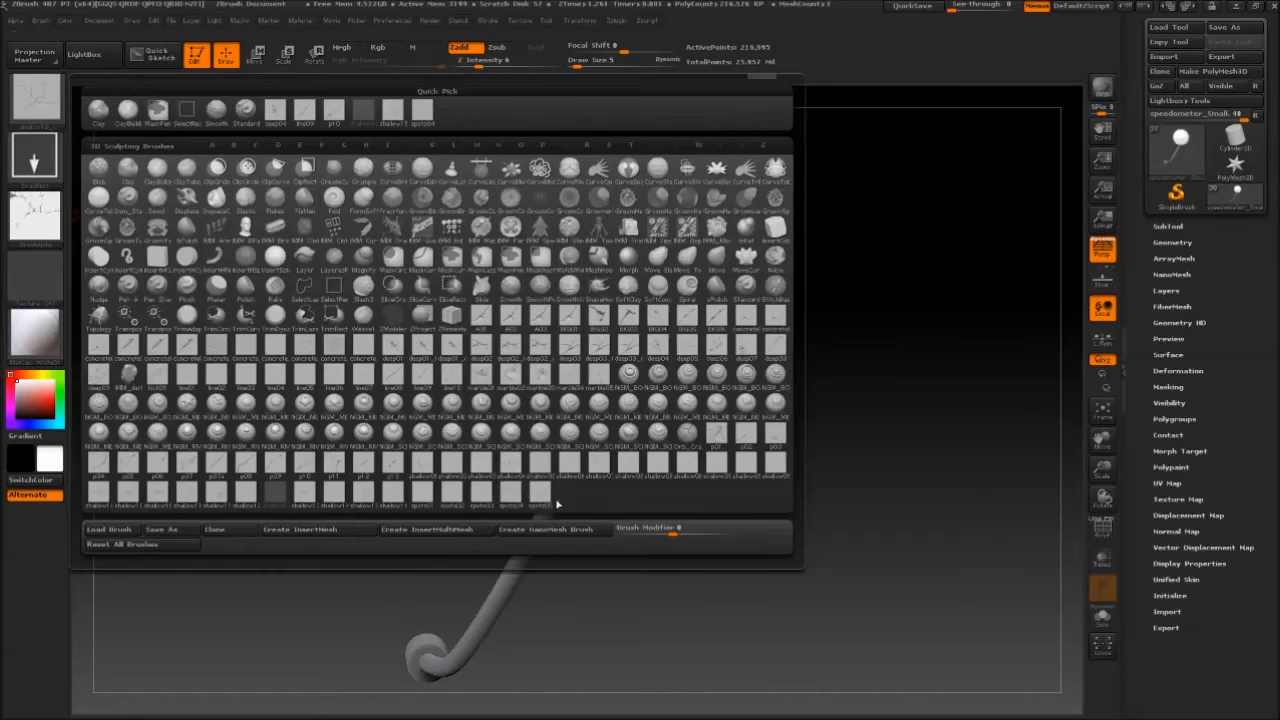
pyautogui.click(512, 468)
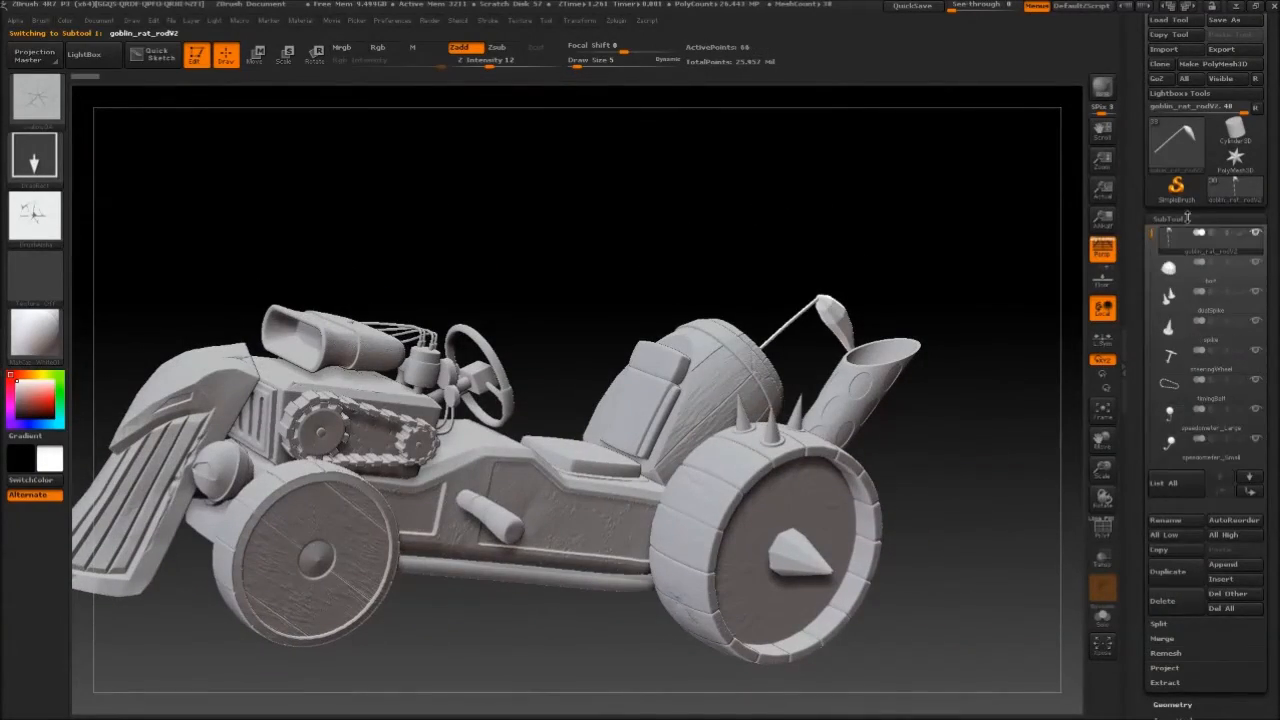
# Raise the subdivision level of the goblin_rat_rodV2 subtool.
pyautogui.click(1187, 217)
pyautogui.click(1175, 233)
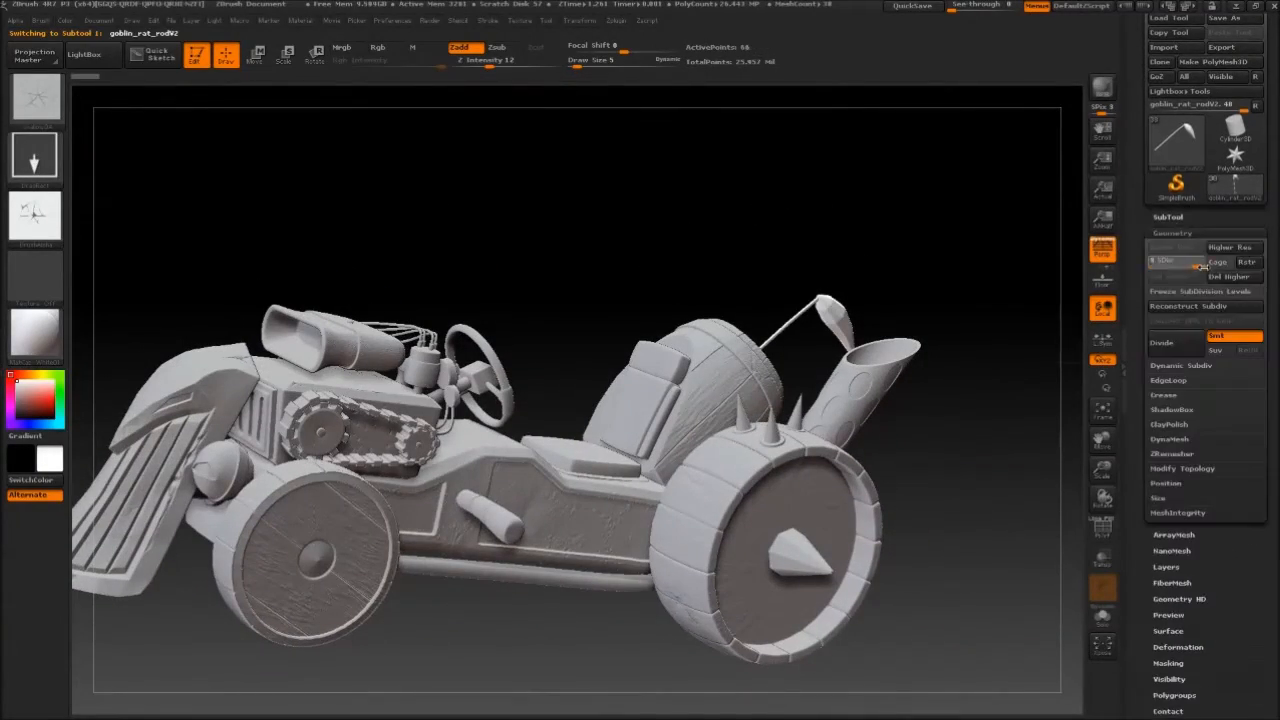
pyautogui.click(1197, 263)
pyautogui.click(1175, 233)
pyautogui.moveTo(1030, 180); pyautogui.dragTo(789, 330)
pyautogui.keyDown('alt'); pyautogui.moveTo(789, 130); pyautogui.dragTo(790, 225); pyautogui.keyUp('alt')
pyautogui.keyDown('alt'); pyautogui.moveTo(790, 225); pyautogui.dragTo(765, 180); pyautogui.keyUp('alt')
# Isolate and frame the steering wheel and subdivide it to level 6.
pyautogui.click(1171, 232)
pyautogui.click(1166, 216)
pyautogui.click(1183, 354)
pyautogui.click(1255, 347)
pyautogui.press('f')
pyautogui.moveTo(880, 262); pyautogui.dragTo(925, 500)
pyautogui.keyDown('alt'); pyautogui.moveTo(925, 500); pyautogui.dragTo(985, 262); pyautogui.keyUp('alt')
pyautogui.click(1172, 701)
pyautogui.click(1174, 347)
pyautogui.click(1174, 347)
pyautogui.moveTo(850, 350)
pyautogui.mouseDown()
pyautogui.moveTo(766, 442)
pyautogui.moveTo(700, 392)
pyautogui.moveTo(839, 249)
pyautogui.moveTo(766, 283)
pyautogui.moveTo(720, 330)
pyautogui.mouseUp()
# Stamp rust metal texture over the steering wheel's column and hub with the Standard brush at Z intensity 5.
pyautogui.click(35, 105)
pyautogui.click(746, 286)
pyautogui.moveTo(752, 250)
pyautogui.mouseDown()
pyautogui.moveTo(723, 286)
pyautogui.moveTo(700, 235)
pyautogui.mouseUp()
pyautogui.click(35, 217)
pyautogui.click(712, 537)
pyautogui.moveTo(640, 400)
pyautogui.mouseDown()
pyautogui.moveTo(471, 343)
pyautogui.moveTo(746, 309)
pyautogui.moveTo(800, 340)
pyautogui.moveTo(686, 457)
pyautogui.moveTo(583, 297)
pyautogui.moveTo(694, 371)
pyautogui.moveTo(446, 437)
pyautogui.moveTo(580, 354)
pyautogui.mouseUp()
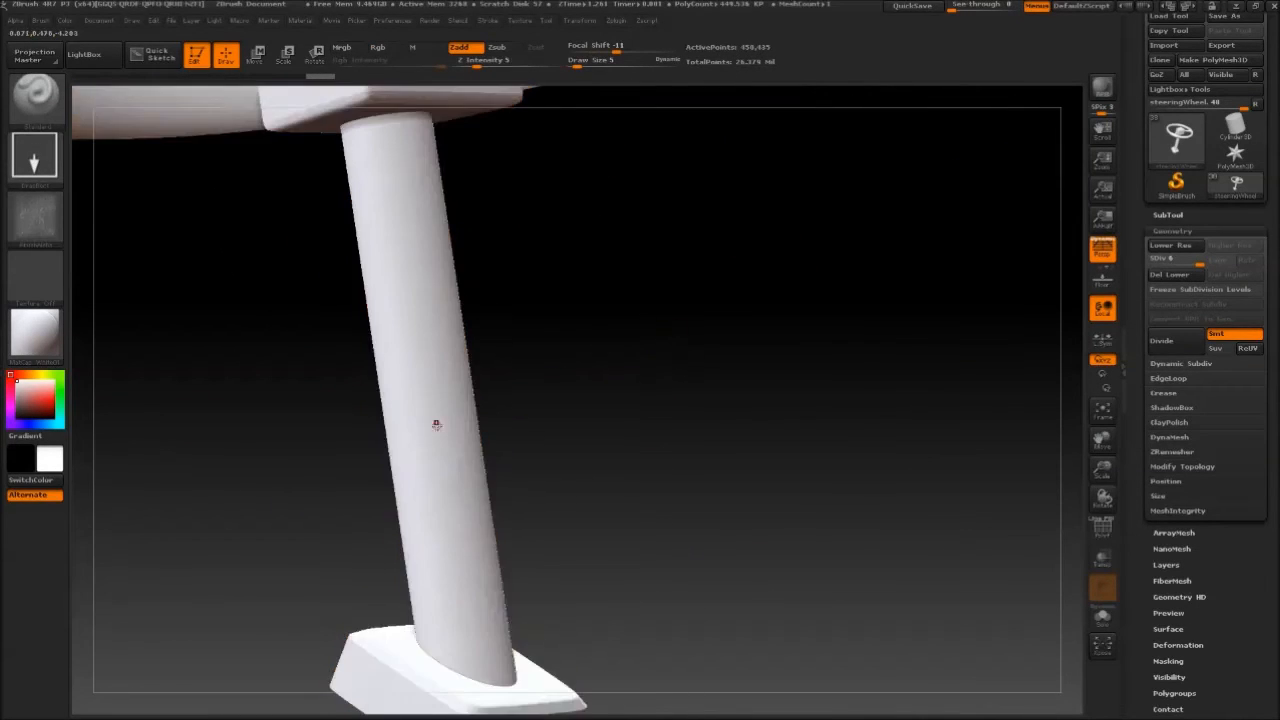
pyautogui.moveTo(434, 423)
pyautogui.mouseDown()
pyautogui.moveTo(737, 277)
pyautogui.moveTo(571, 386)
pyautogui.moveTo(670, 284)
pyautogui.moveTo(626, 234)
pyautogui.moveTo(757, 234)
pyautogui.moveTo(718, 306)
pyautogui.moveTo(563, 337)
pyautogui.moveTo(340, 483)
pyautogui.mouseUp()
pyautogui.moveTo(730, 510); pyautogui.dragTo(780, 345)
pyautogui.moveTo(680, 230); pyautogui.dragTo(561, 256)
pyautogui.moveTo(704, 431); pyautogui.dragTo(94, 297)
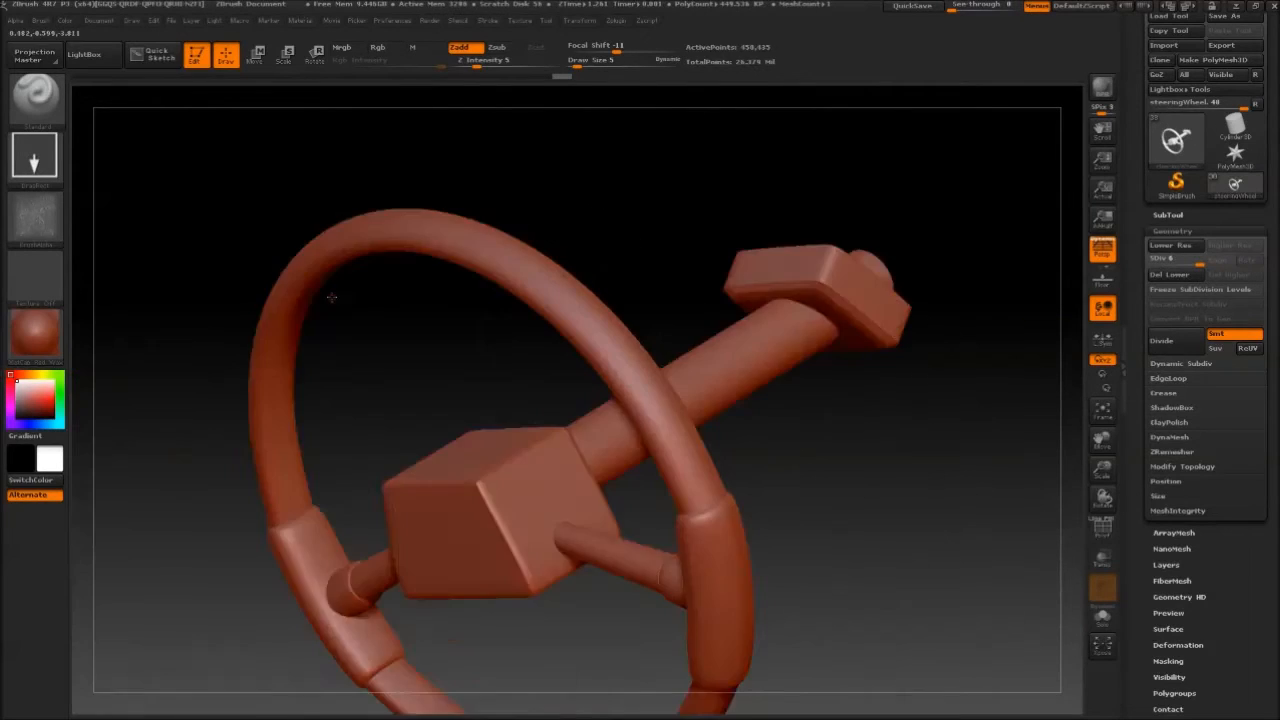
pyautogui.moveTo(331, 297)
pyautogui.mouseDown()
pyautogui.moveTo(686, 234)
pyautogui.moveTo(769, 206)
pyautogui.moveTo(688, 245)
pyautogui.moveTo(697, 297)
pyautogui.moveTo(846, 217)
pyautogui.moveTo(609, 250)
pyautogui.moveTo(534, 334)
pyautogui.moveTo(488, 206)
pyautogui.moveTo(530, 238)
pyautogui.mouseUp()
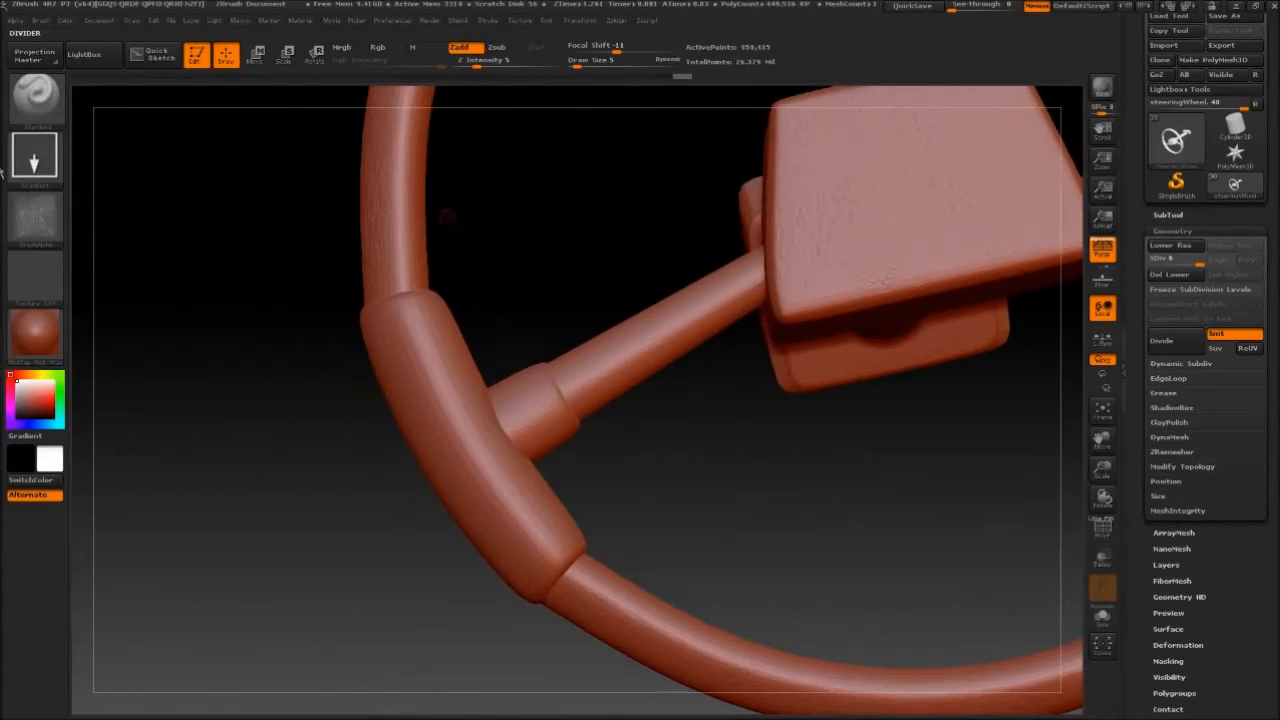
# Try raising a ridge across the wheel's grip with a freehand Standard brush, no alpha, at Z intensity 10.
pyautogui.click(38, 158)
pyautogui.click(225, 163)
pyautogui.click(48, 222)
pyautogui.click(169, 226)
pyautogui.click(50, 230)
pyautogui.click(106, 228)
pyautogui.moveTo(498, 283)
pyautogui.mouseDown()
pyautogui.moveTo(517, 234)
pyautogui.moveTo(480, 257)
pyautogui.mouseUp()
pyautogui.click(482, 63)
pyautogui.moveTo(400, 349); pyautogui.dragTo(432, 353)
pyautogui.moveTo(530, 244)
pyautogui.mouseDown()
pyautogui.moveTo(680, 248)
pyautogui.moveTo(549, 244)
pyautogui.mouseUp()
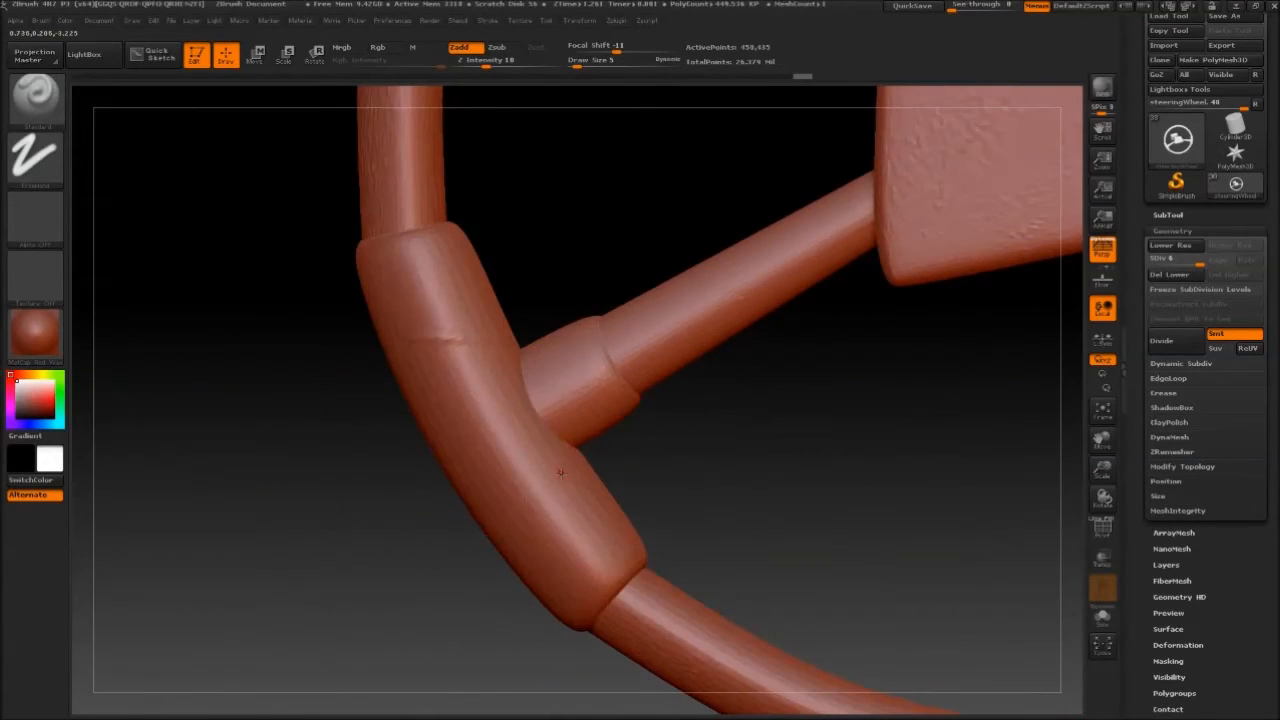
# Try carving a groove across the lower part of the grip with Zsub at Z intensity 14.
pyautogui.moveTo(521, 508); pyautogui.dragTo(615, 473)
pyautogui.keyDown('alt'); pyautogui.moveTo(710, 443); pyautogui.dragTo(703, 386); pyautogui.keyUp('alt')
pyautogui.moveTo(487, 62); pyautogui.dragTo(492, 62)
pyautogui.moveTo(758, 362); pyautogui.dragTo(728, 336)
pyautogui.moveTo(473, 464); pyautogui.dragTo(783, 372)
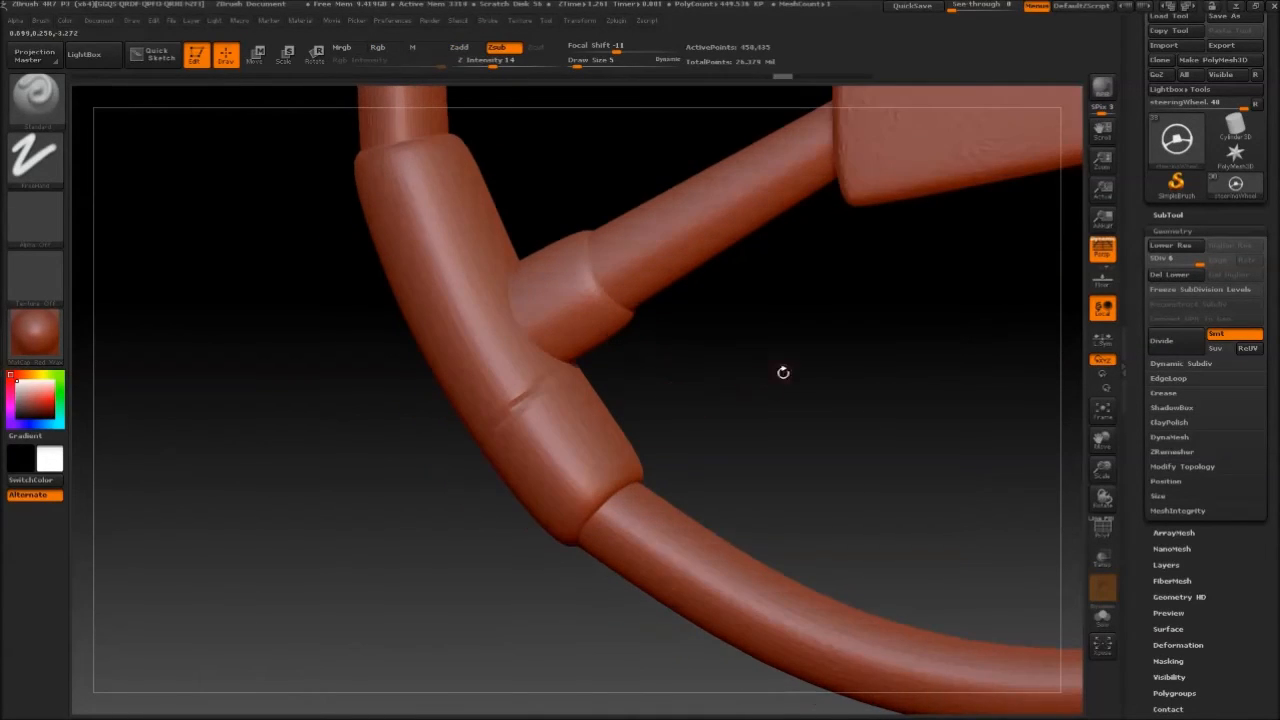
# Try carving the grip again with the steering wheel subdivided to level 7.
pyautogui.moveTo(900, 370); pyautogui.dragTo(860, 360)
pyautogui.moveTo(250, 390); pyautogui.dragTo(450, 452)
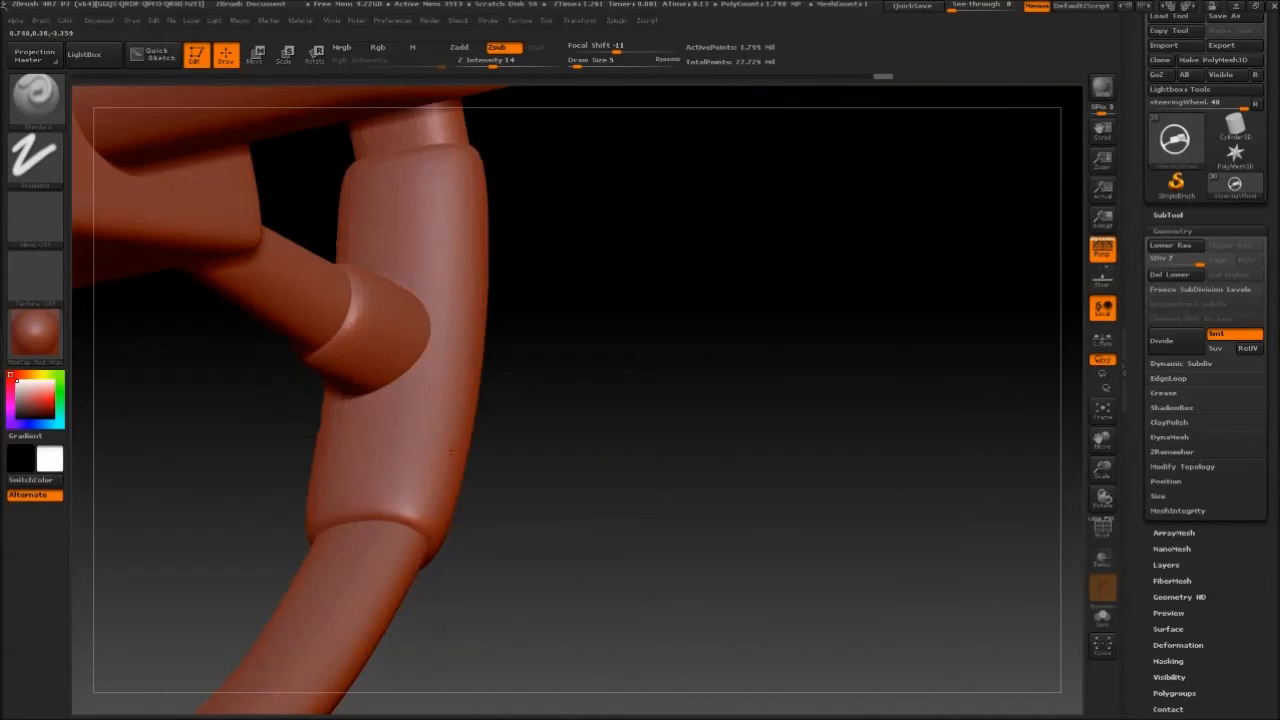
pyautogui.moveTo(322, 510); pyautogui.dragTo(268, 508)
pyautogui.moveTo(200, 484); pyautogui.dragTo(388, 358)
pyautogui.moveTo(511, 353); pyautogui.dragTo(583, 260)
pyautogui.moveTo(409, 329); pyautogui.dragTo(358, 370)
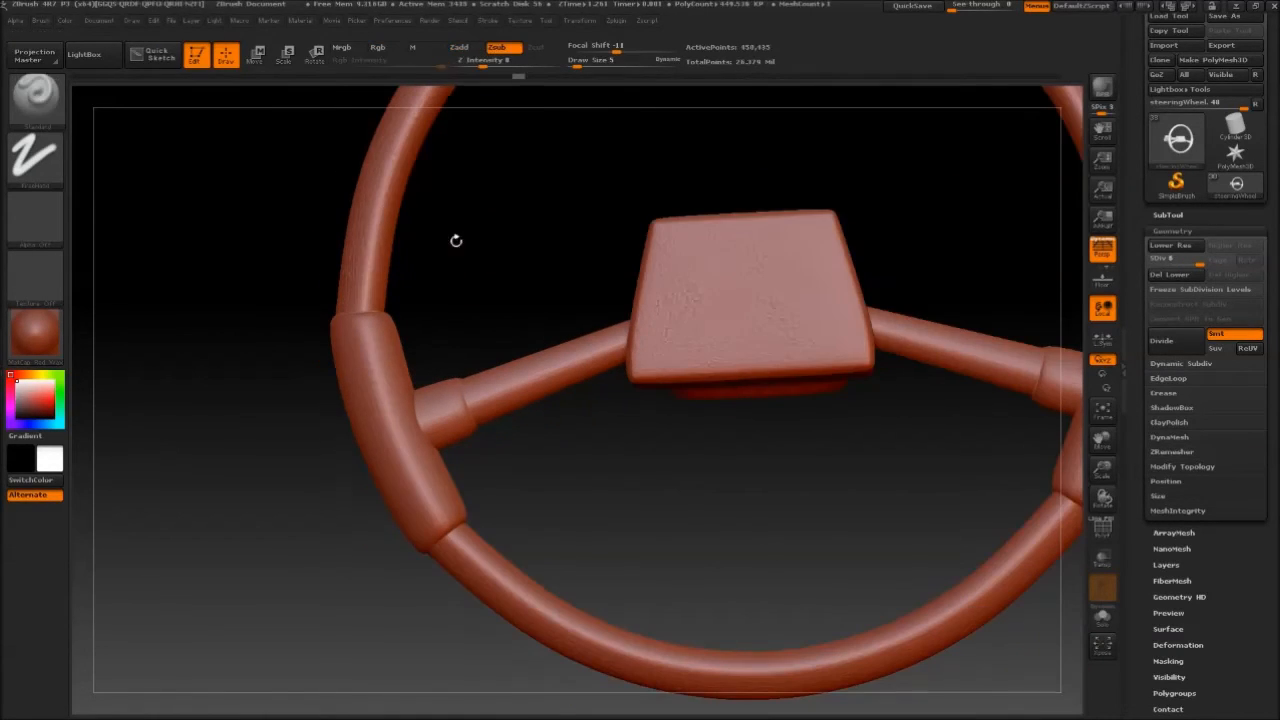
# Switch the Standard brush to the DragRect stroke and import a new alpha image from disk.
pyautogui.click(35, 155)
pyautogui.click(166, 171)
pyautogui.click(47, 241)
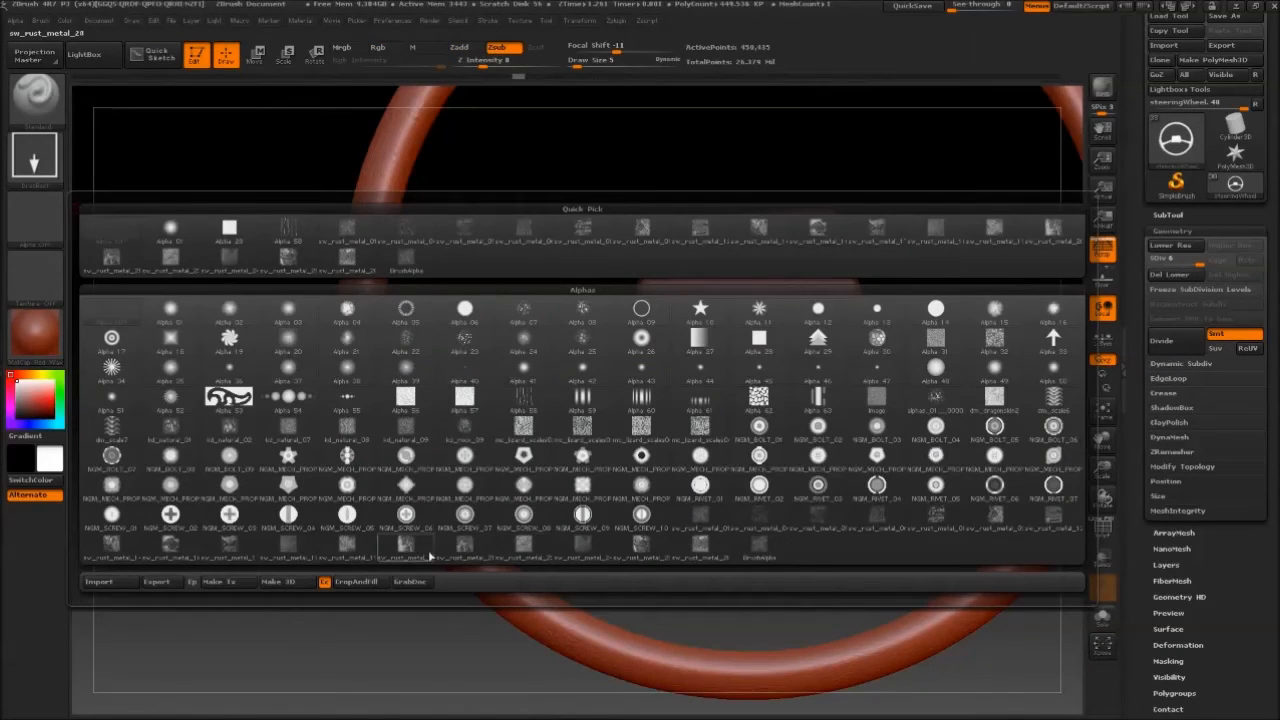
pyautogui.click(99, 581)
pyautogui.click(50, 152)
pyautogui.doubleClick(143, 86)
pyautogui.moveTo(621, 121); pyautogui.dragTo(624, 296)
pyautogui.doubleClick(525, 201)
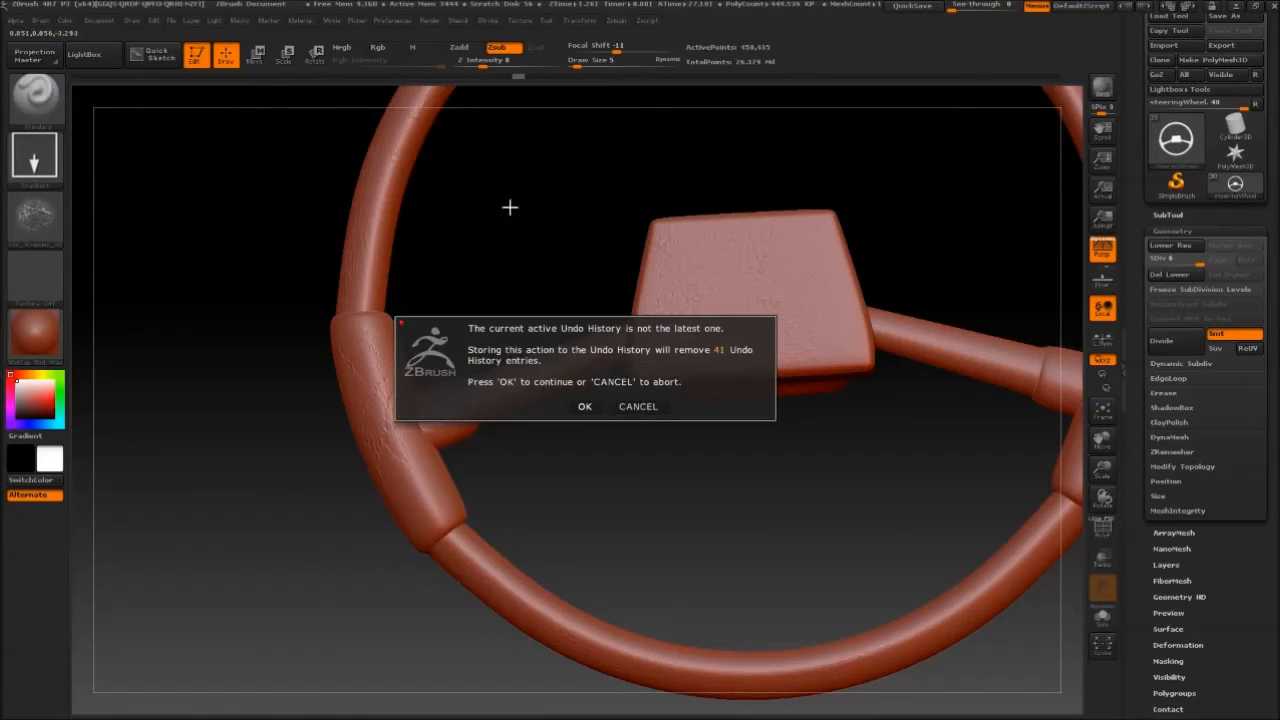
# Stamp the imported alpha into both steering wheel grips with Zsub at Z intensity 8, discarding the newer undo history.
pyautogui.click(589, 414)
pyautogui.moveTo(506, 268); pyautogui.dragTo(527, 367)
pyautogui.moveTo(644, 331); pyautogui.dragTo(764, 252)
pyautogui.click(45, 222)
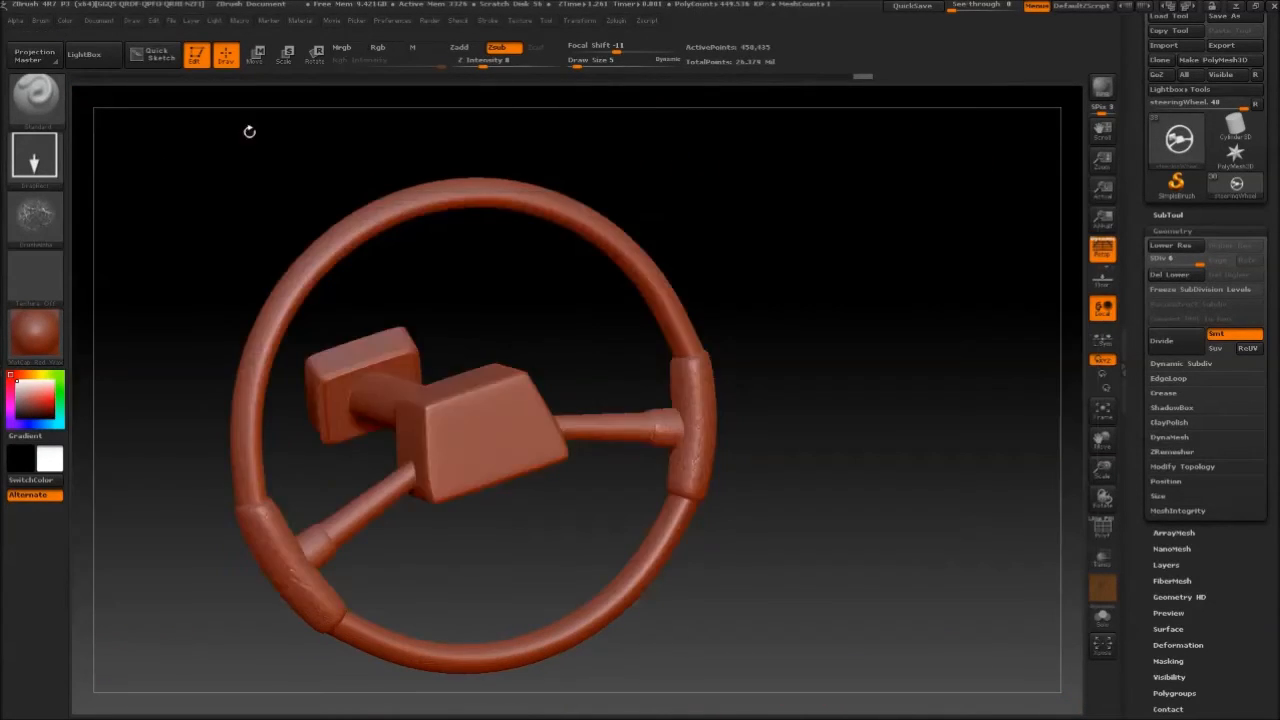
pyautogui.moveTo(249, 130); pyautogui.dragTo(745, 190)
# Cut cracks into the steering wheel's grips with a line crack brush and a branching crack brush at Z intensity 20.
pyautogui.click(46, 220)
pyautogui.click(40, 102)
pyautogui.click(393, 377)
pyautogui.moveTo(805, 450); pyautogui.dragTo(776, 394)
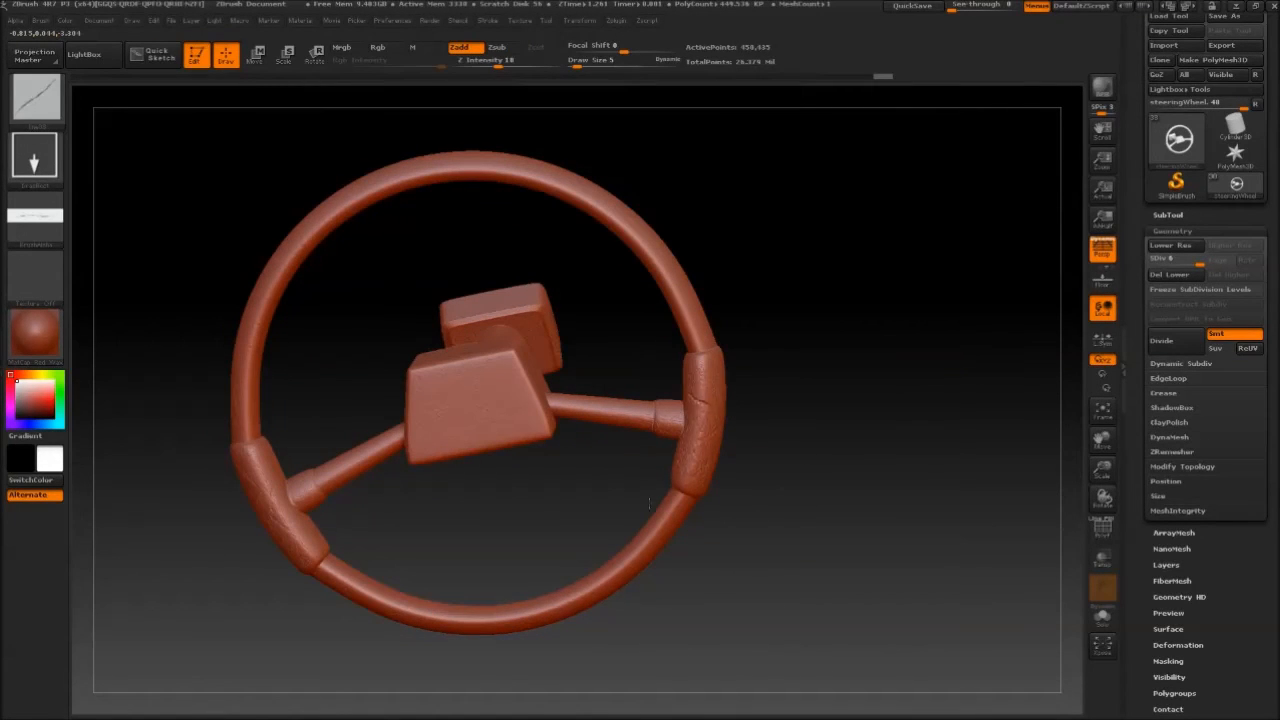
pyautogui.moveTo(802, 353)
pyautogui.mouseDown()
pyautogui.moveTo(776, 323)
pyautogui.moveTo(695, 295)
pyautogui.moveTo(738, 268)
pyautogui.mouseUp()
pyautogui.click(38, 101)
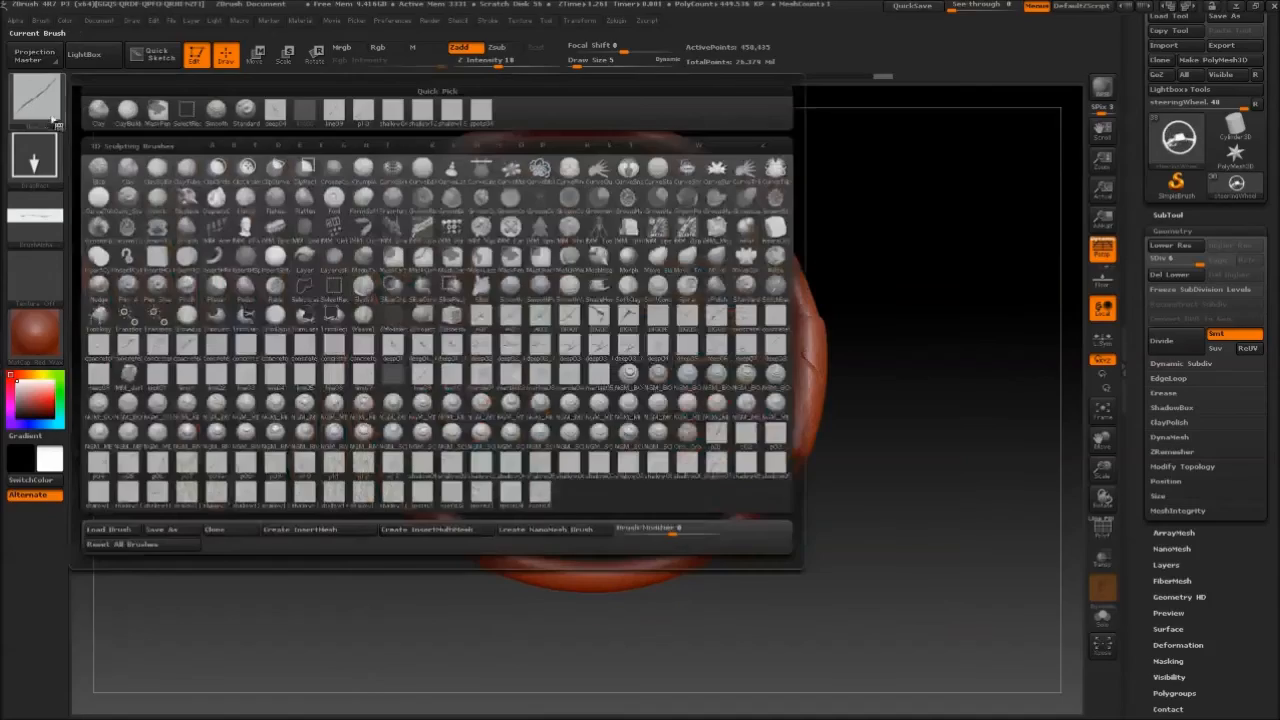
pyautogui.click(385, 432)
pyautogui.moveTo(522, 472); pyautogui.dragTo(829, 201)
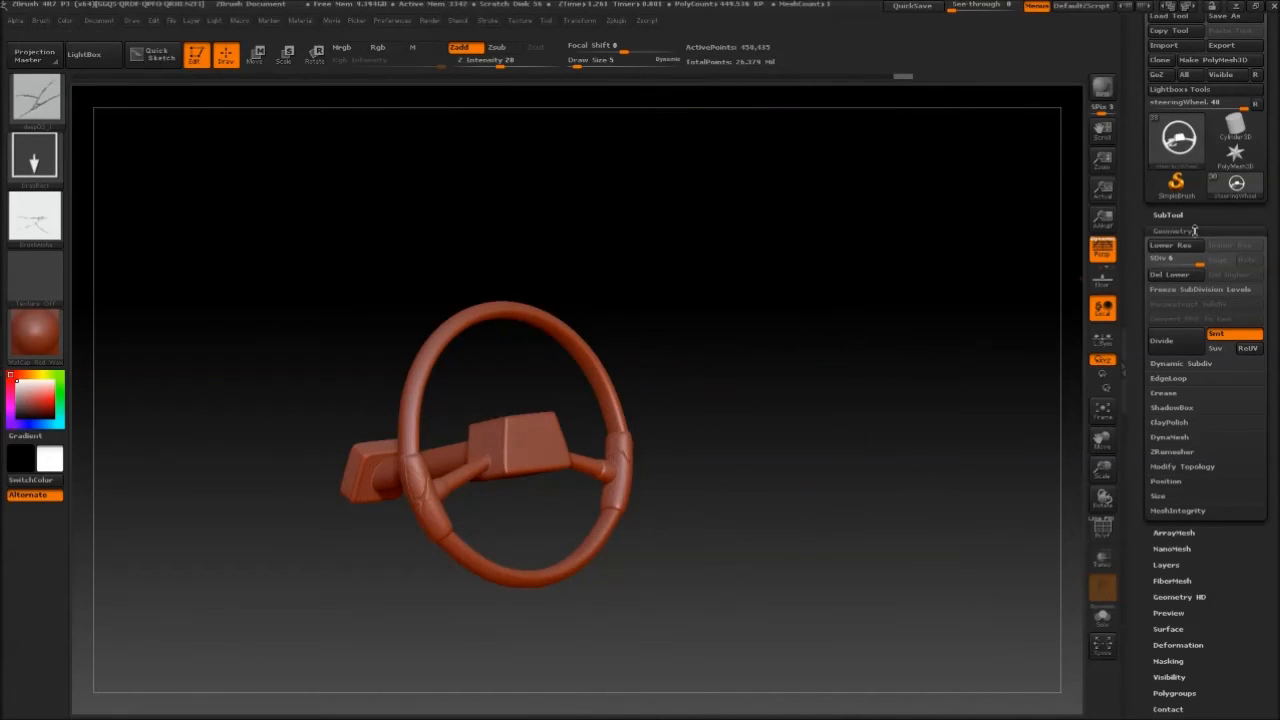
# Bring the other subtools back, select BackSeat and stamp shallow cracks onto its backrest at Z intensity 12.
pyautogui.click(1190, 216)
pyautogui.click(1256, 345)
pyautogui.moveTo(860, 345)
pyautogui.mouseDown()
pyautogui.moveTo(718, 329)
pyautogui.moveTo(717, 243)
pyautogui.moveTo(908, 360)
pyautogui.moveTo(900, 415)
pyautogui.mouseUp()
pyautogui.click(38, 101)
pyautogui.click(542, 468)
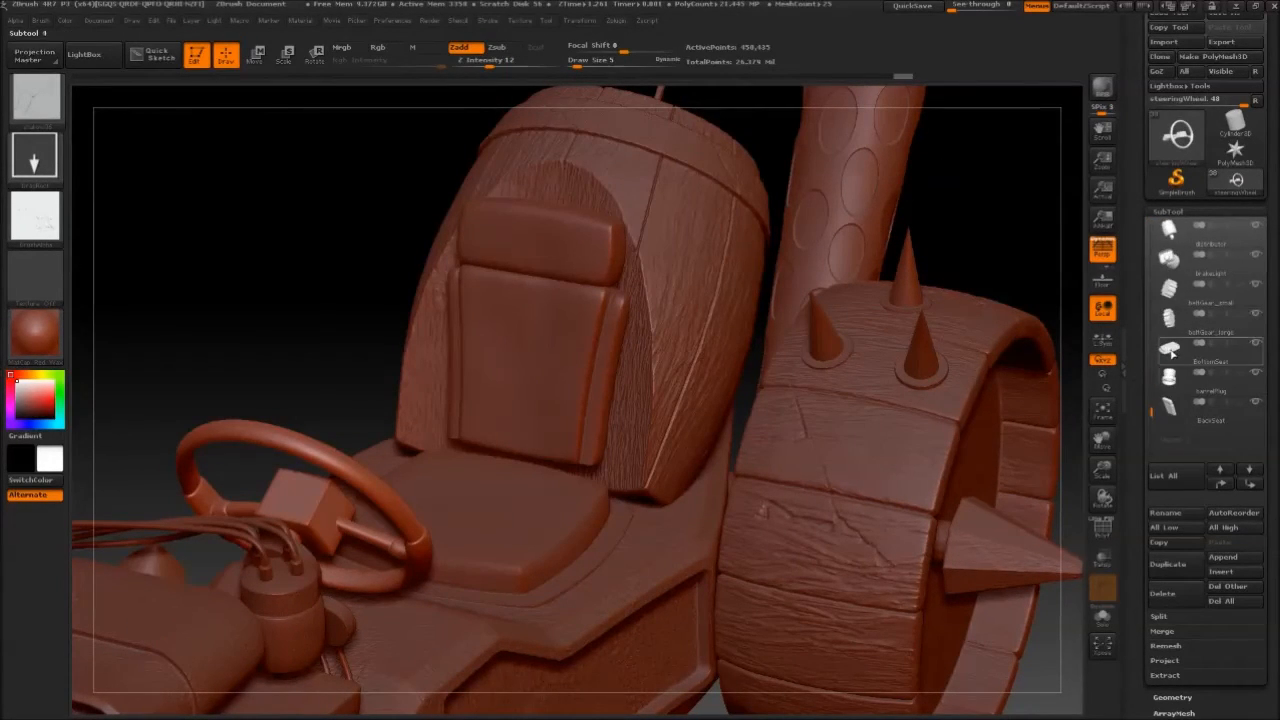
pyautogui.keyDown('alt'); pyautogui.click(587, 322); pyautogui.keyUp('alt')
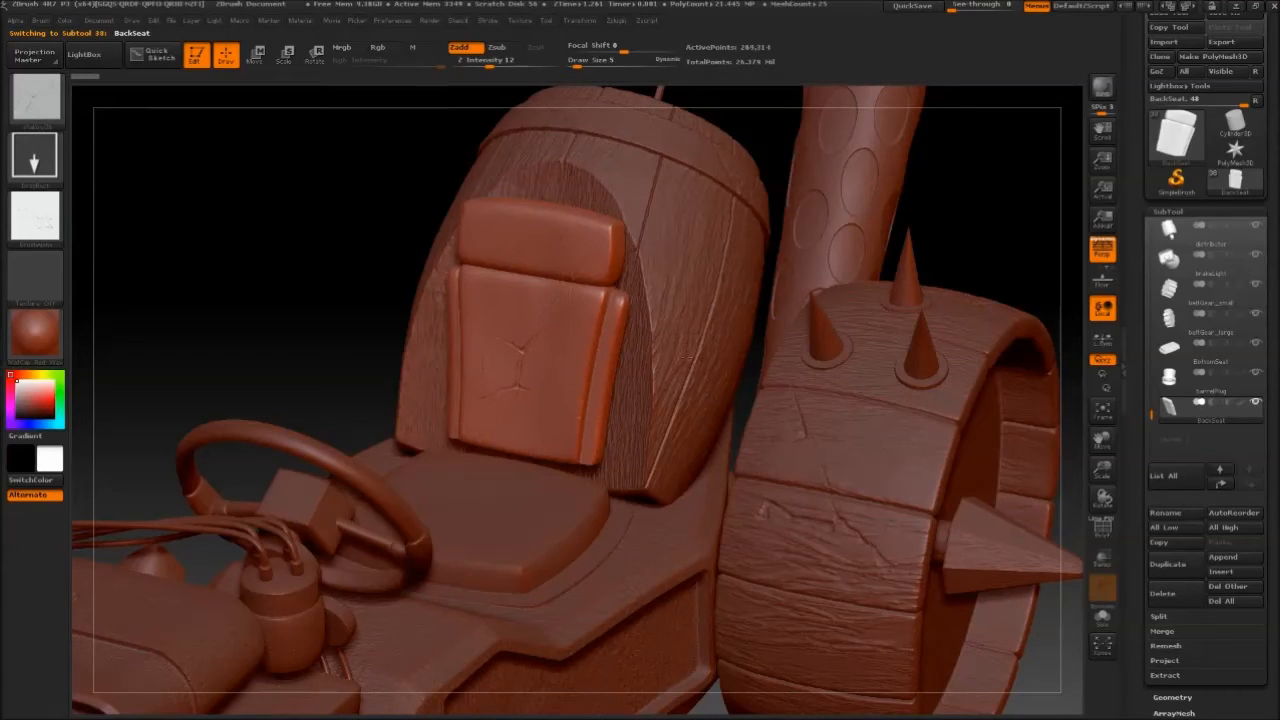
pyautogui.moveTo(915, 204); pyautogui.dragTo(908, 255)
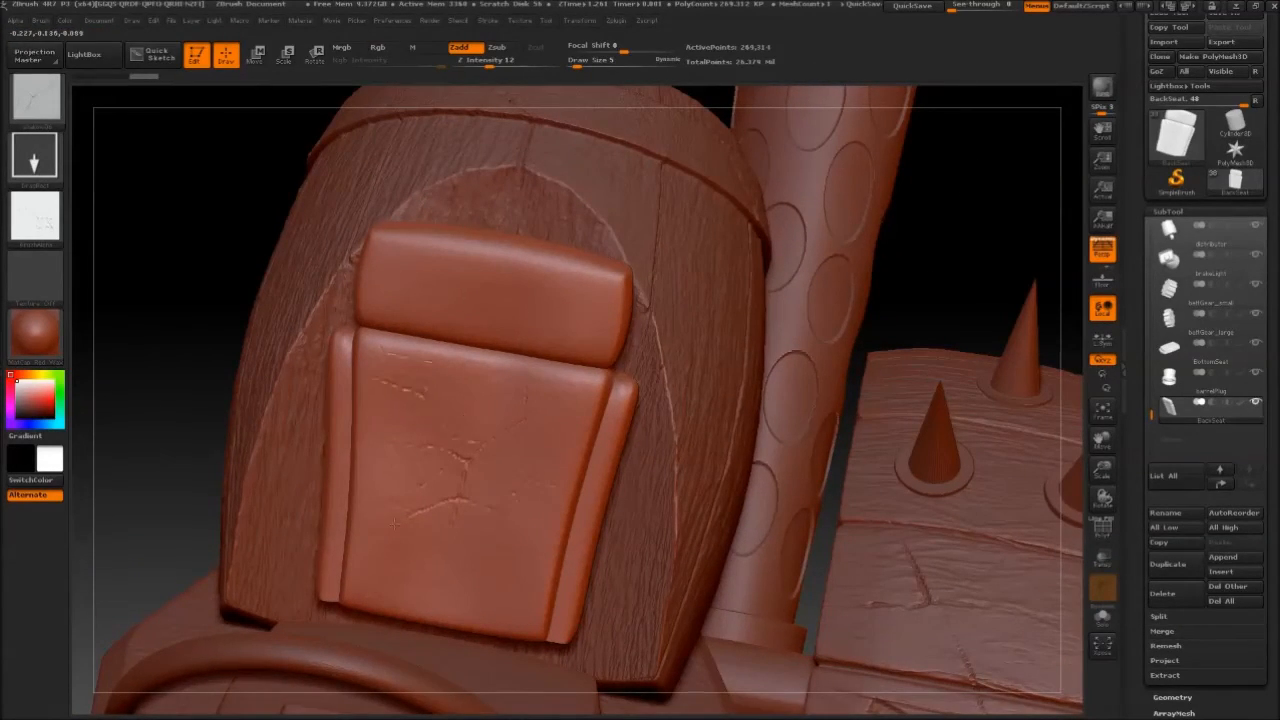
# Switch to other crack brushes and stamp more cracks across the back seat's headrest, backrest and side bolster.
pyautogui.press('b')
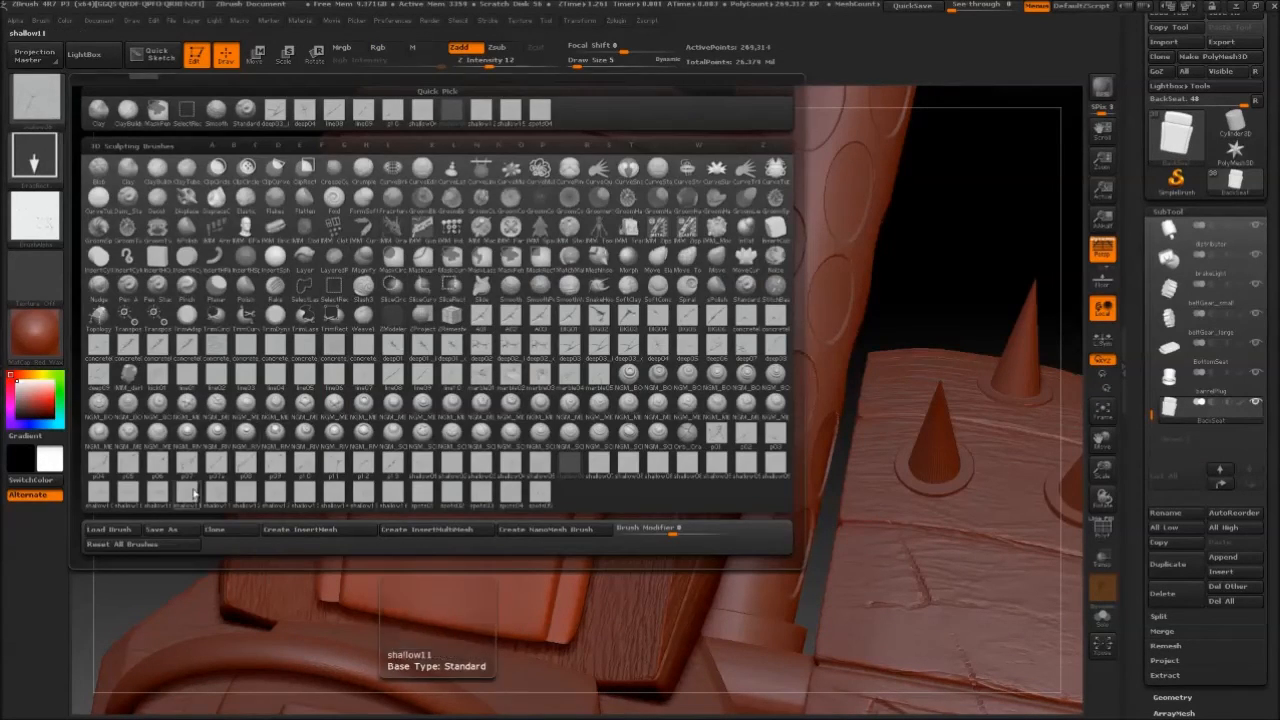
pyautogui.click(338, 353)
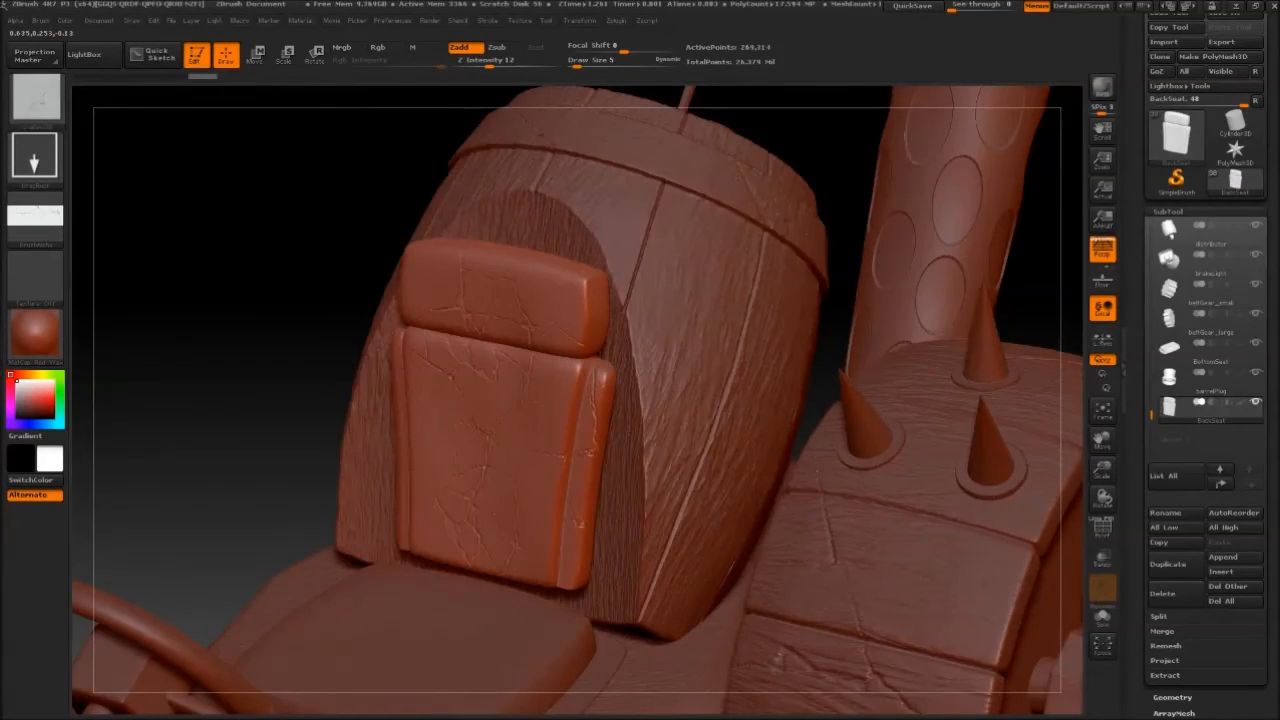
pyautogui.moveTo(190, 300); pyautogui.dragTo(340, 300)
pyautogui.moveTo(626, 309); pyautogui.dragTo(436, 300)
pyautogui.moveTo(630, 238)
pyautogui.mouseDown()
pyautogui.moveTo(346, 157)
pyautogui.moveTo(289, 226)
pyautogui.moveTo(334, 266)
pyautogui.mouseUp()
# Subdivide the BottomSeat to level 6 and stamp shallow cracks onto its cushion.
pyautogui.press('b')
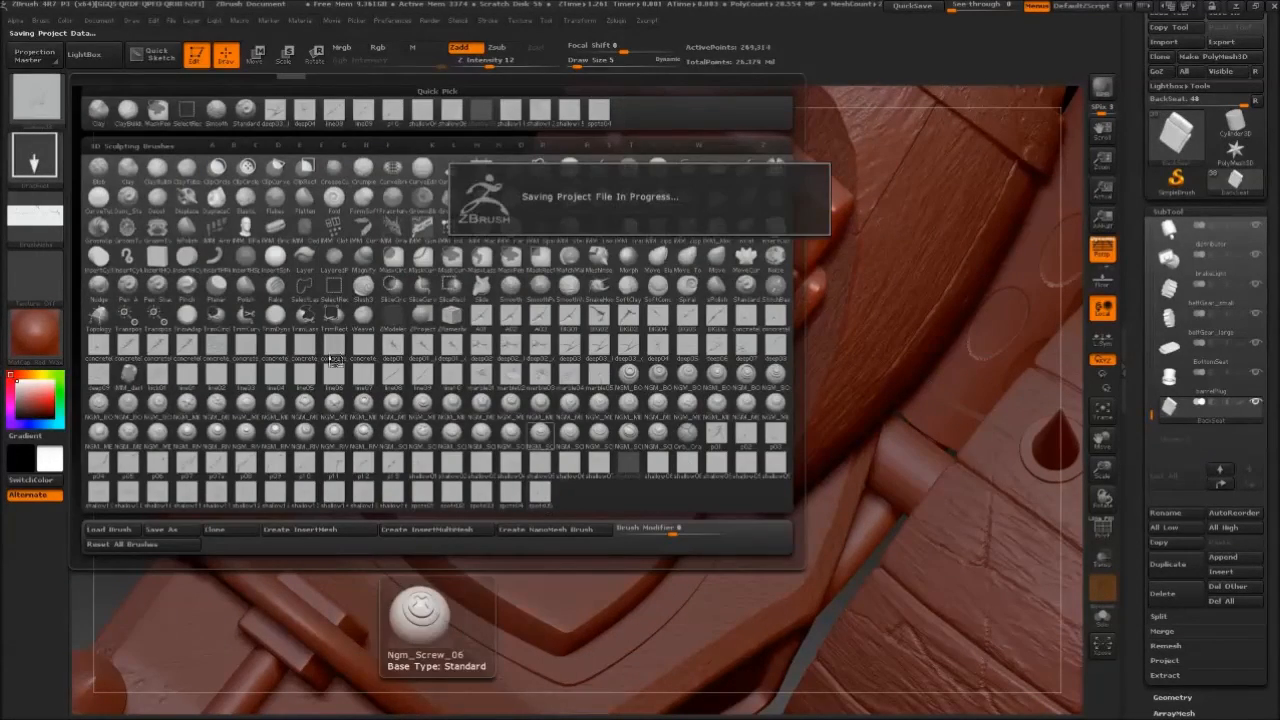
pyautogui.click(391, 480)
pyautogui.moveTo(406, 460); pyautogui.dragTo(732, 458)
pyautogui.keyDown('alt'); pyautogui.click(732, 458); pyautogui.keyUp('alt')
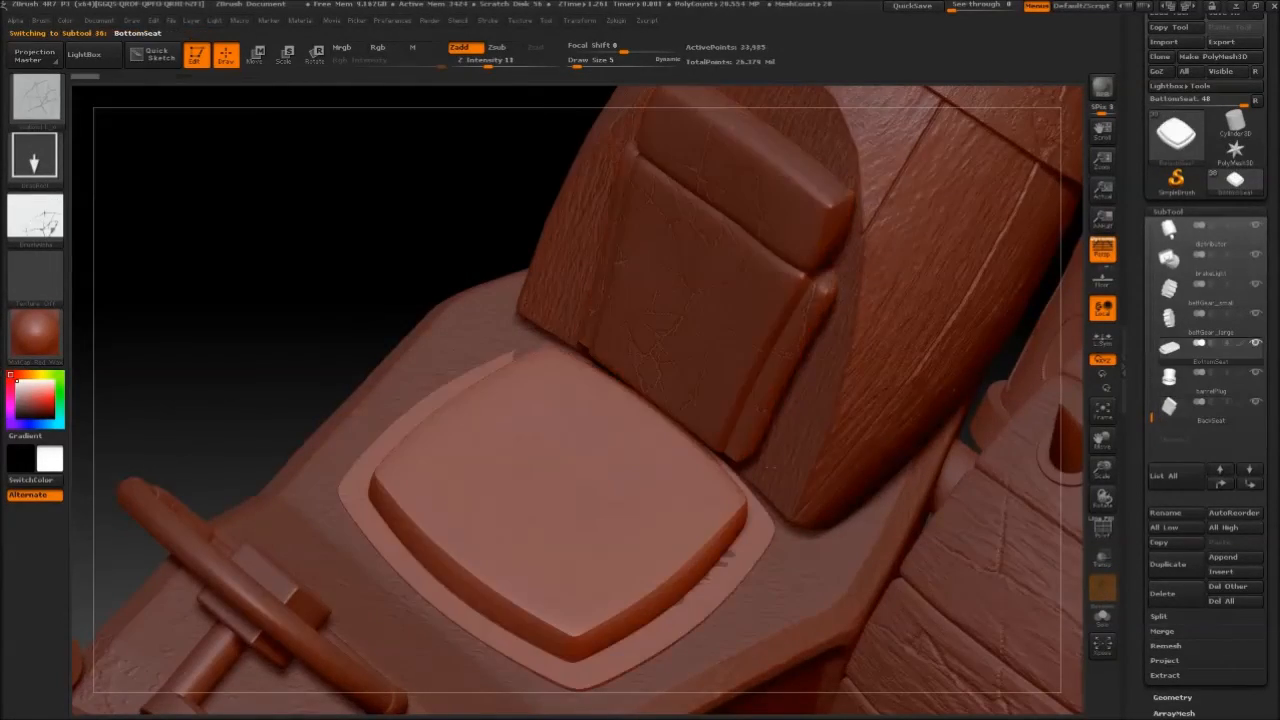
pyautogui.moveTo(360, 206); pyautogui.dragTo(420, 235)
pyautogui.click(1172, 697)
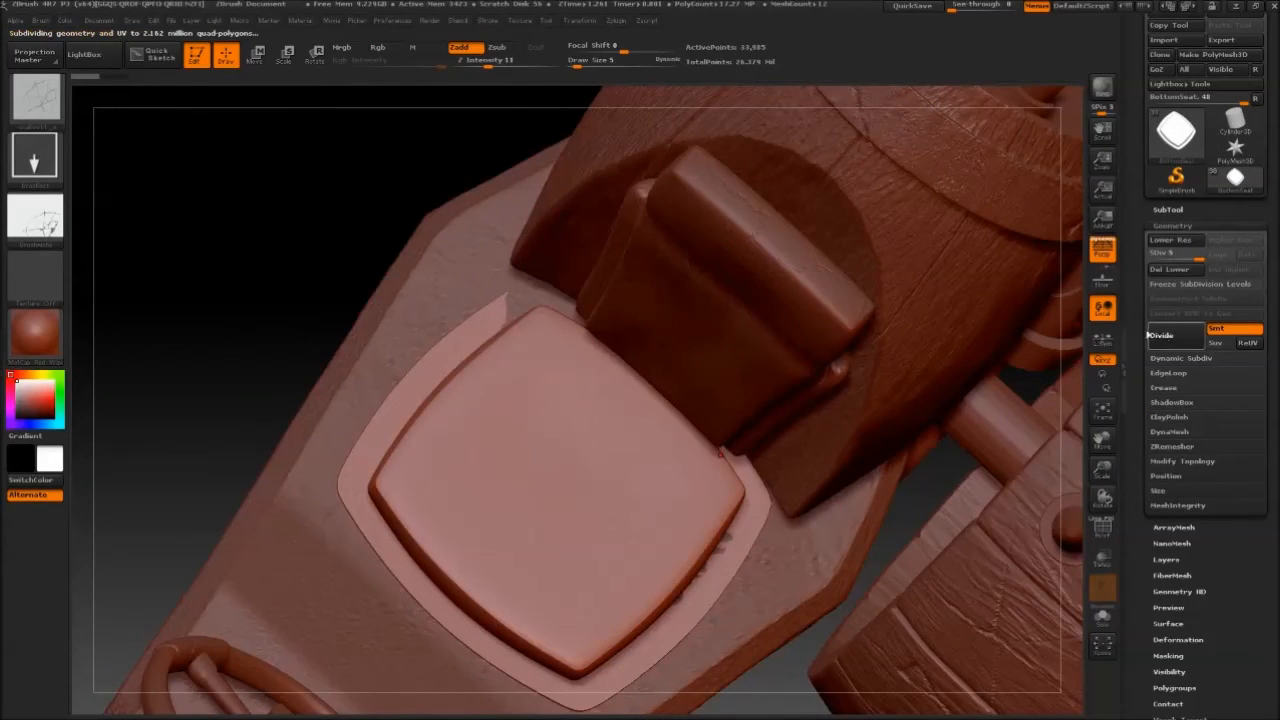
pyautogui.moveTo(817, 448); pyautogui.dragTo(615, 531)
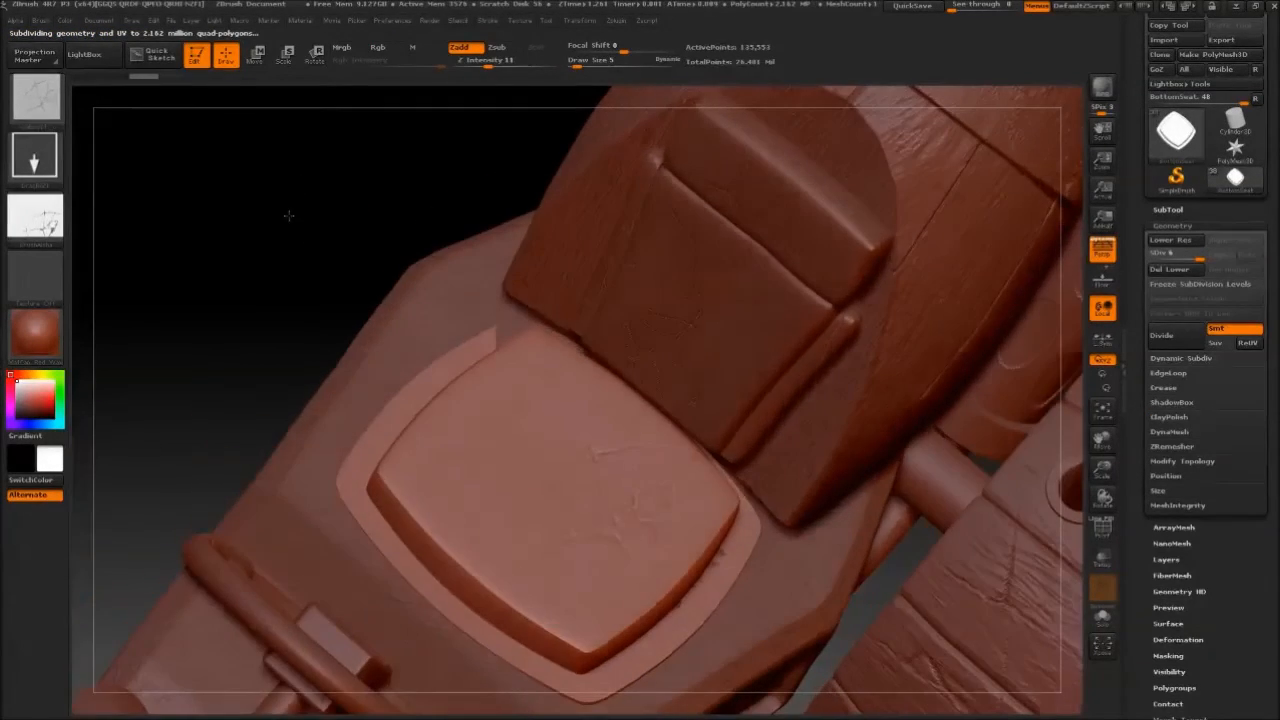
# Stamp pitted spots onto the BottomSeat's cushion with a spots brush and add cracks with a branching crack brush at Z intensity 15.
pyautogui.click(33, 100)
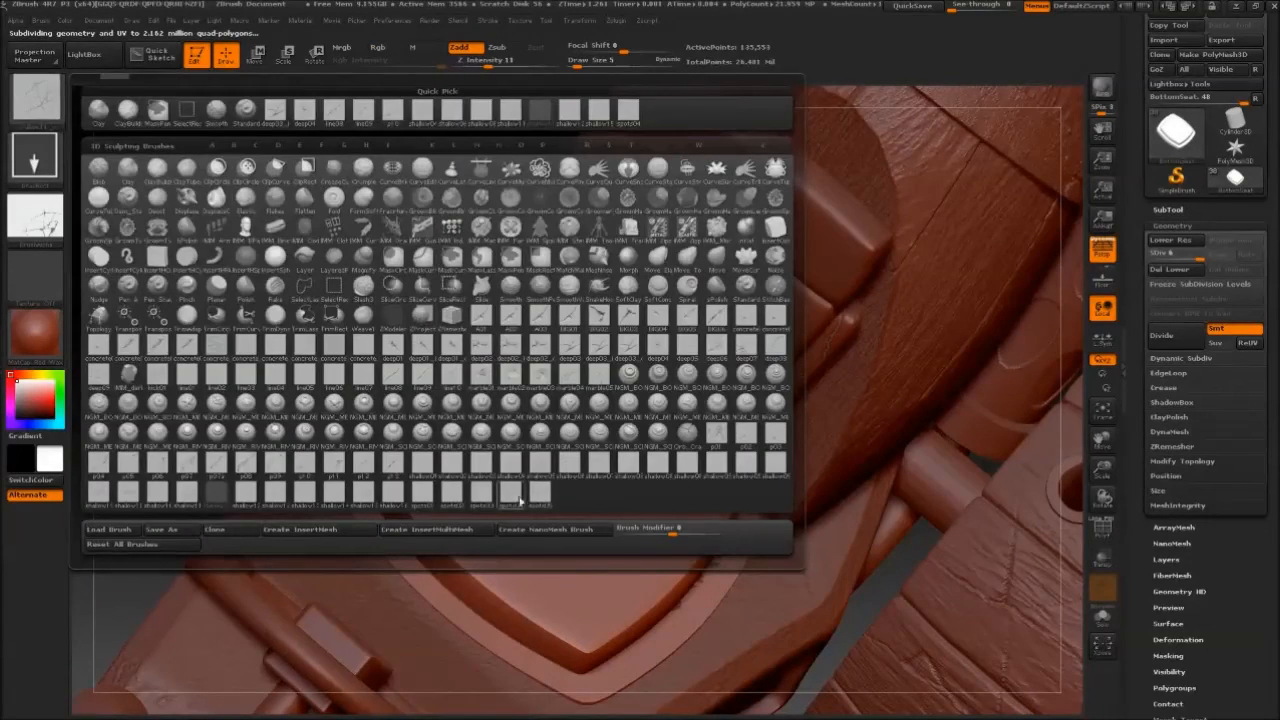
pyautogui.click(513, 497)
pyautogui.click(44, 116)
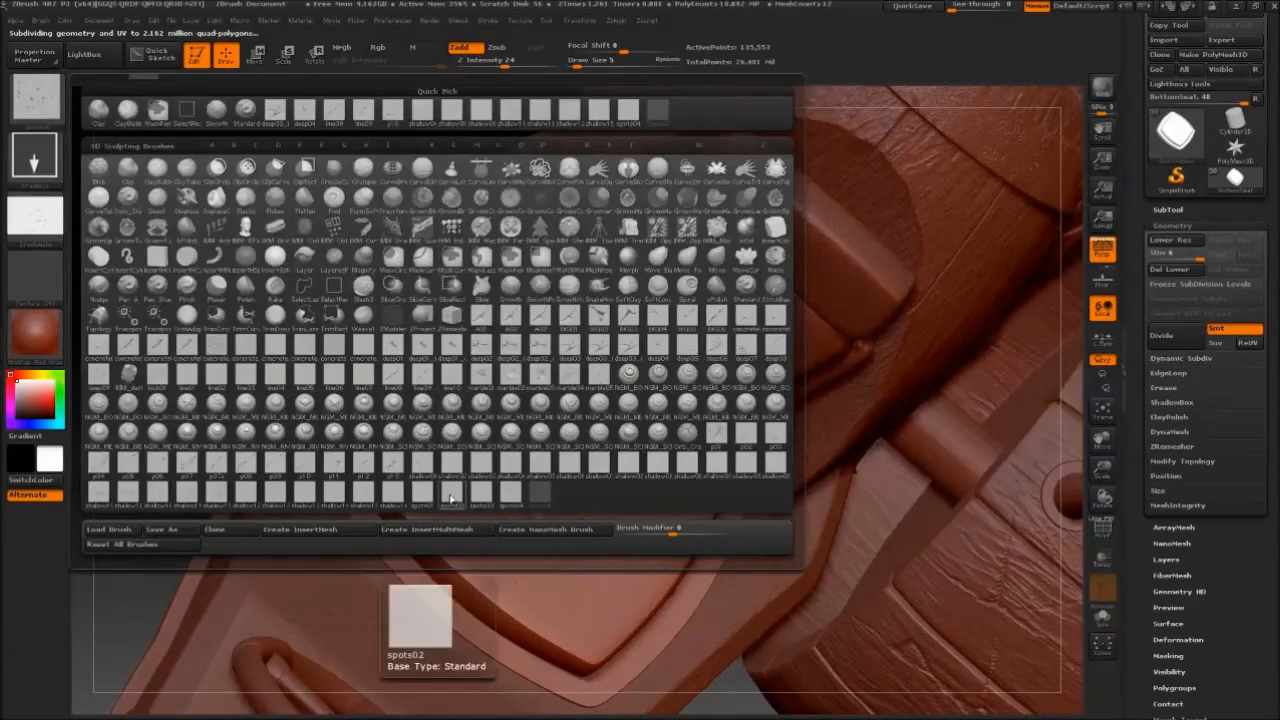
pyautogui.click(364, 492)
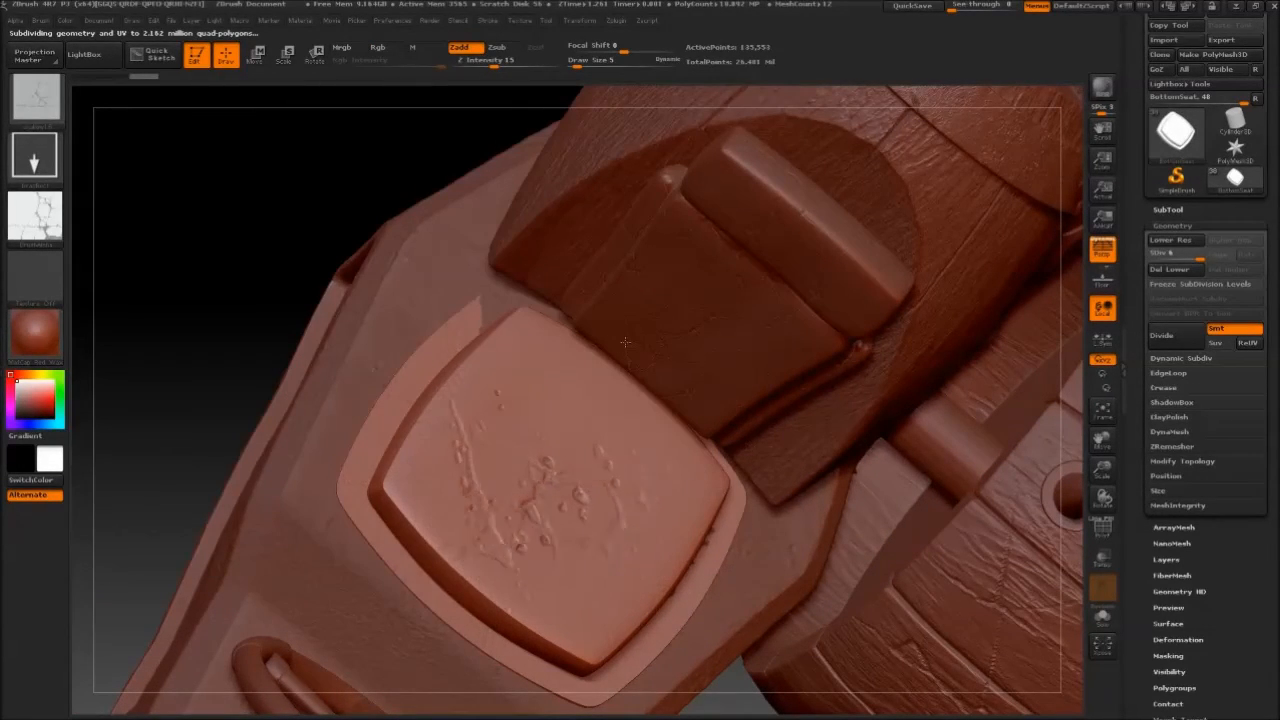
# Switch between further crack brushes and stamp fine cracks across the seat cushion, using Z intensity 8 for the shallow one.
pyautogui.click(35, 100)
pyautogui.click(511, 140)
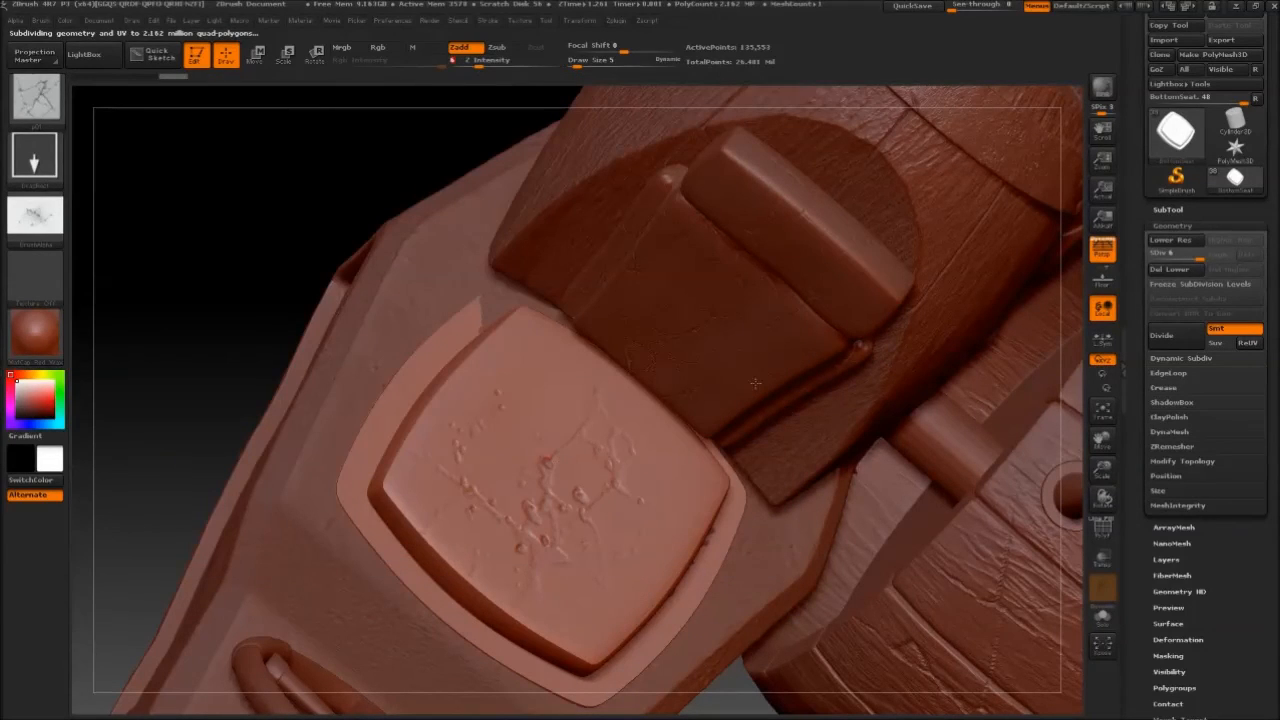
pyautogui.click(44, 101)
pyautogui.click(797, 317)
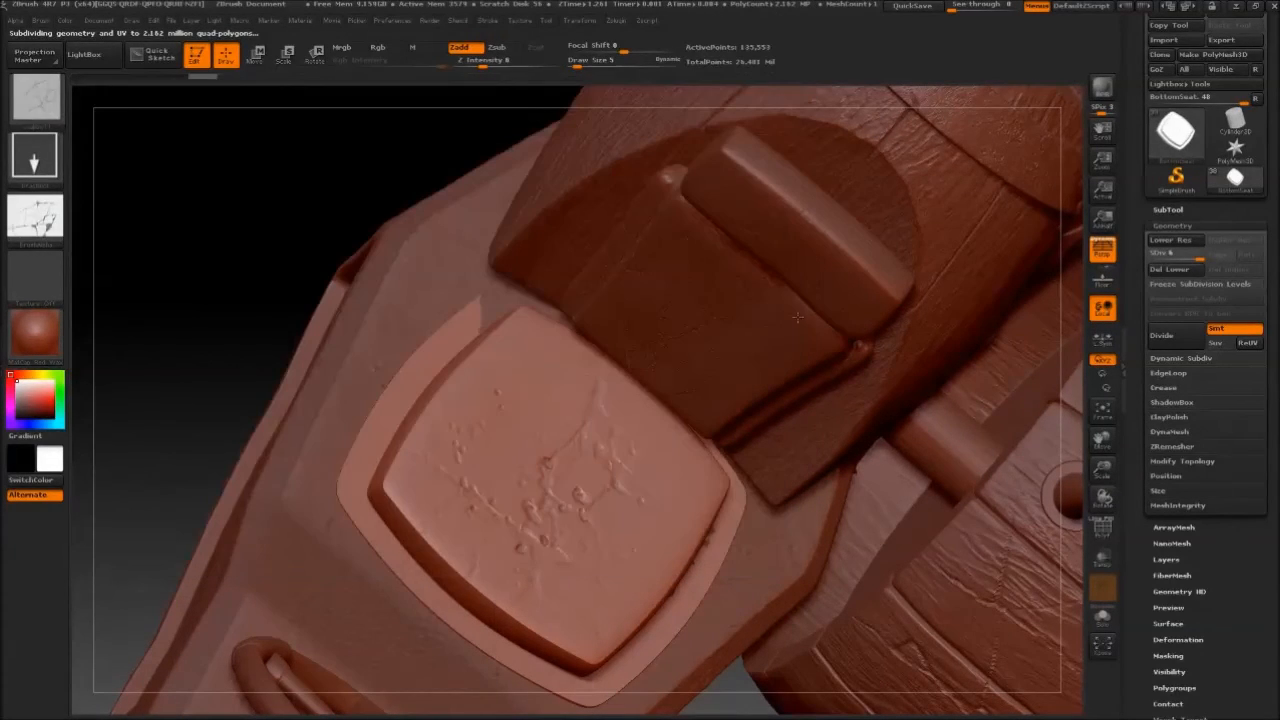
pyautogui.moveTo(300, 230)
pyautogui.mouseDown()
pyautogui.moveTo(266, 211)
pyautogui.moveTo(306, 246)
pyautogui.moveTo(289, 211)
pyautogui.mouseUp()
# Switch to the Standard brush, import a wrinkle alpha from the alphas folder and sculpt its texture into the BottomSeat at Z intensity 11.
pyautogui.click(44, 101)
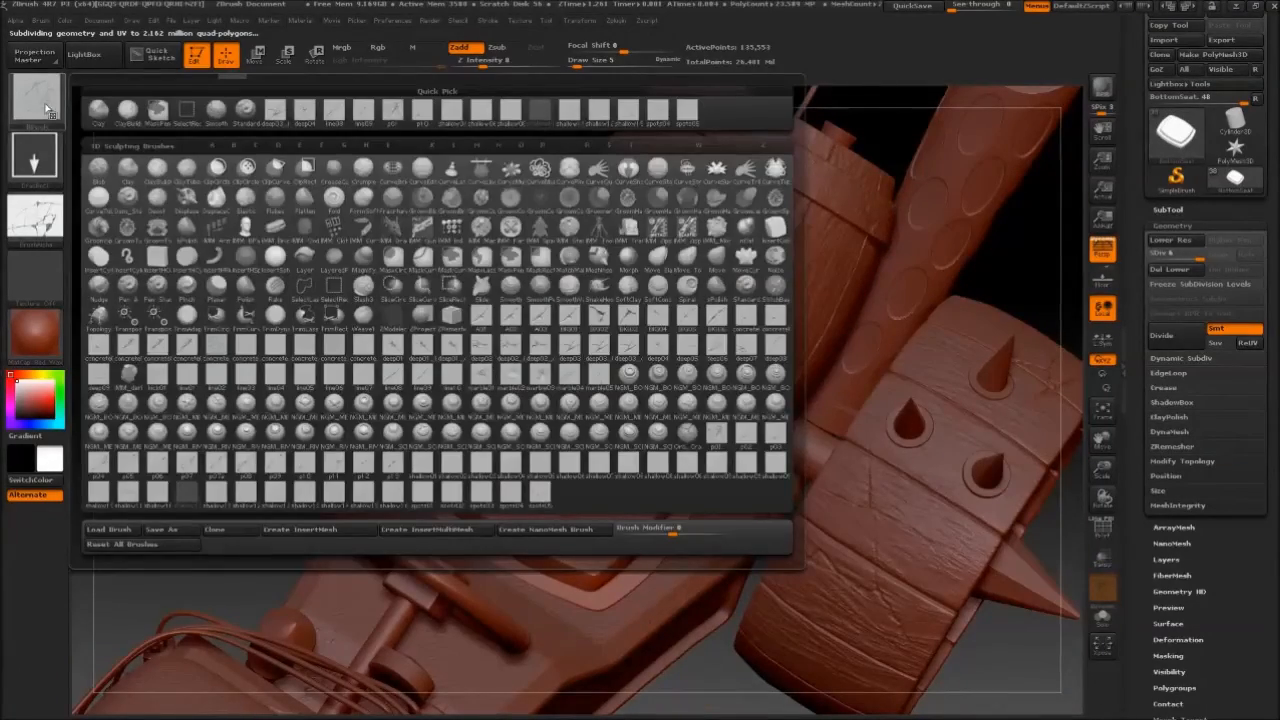
pyautogui.click(44, 215)
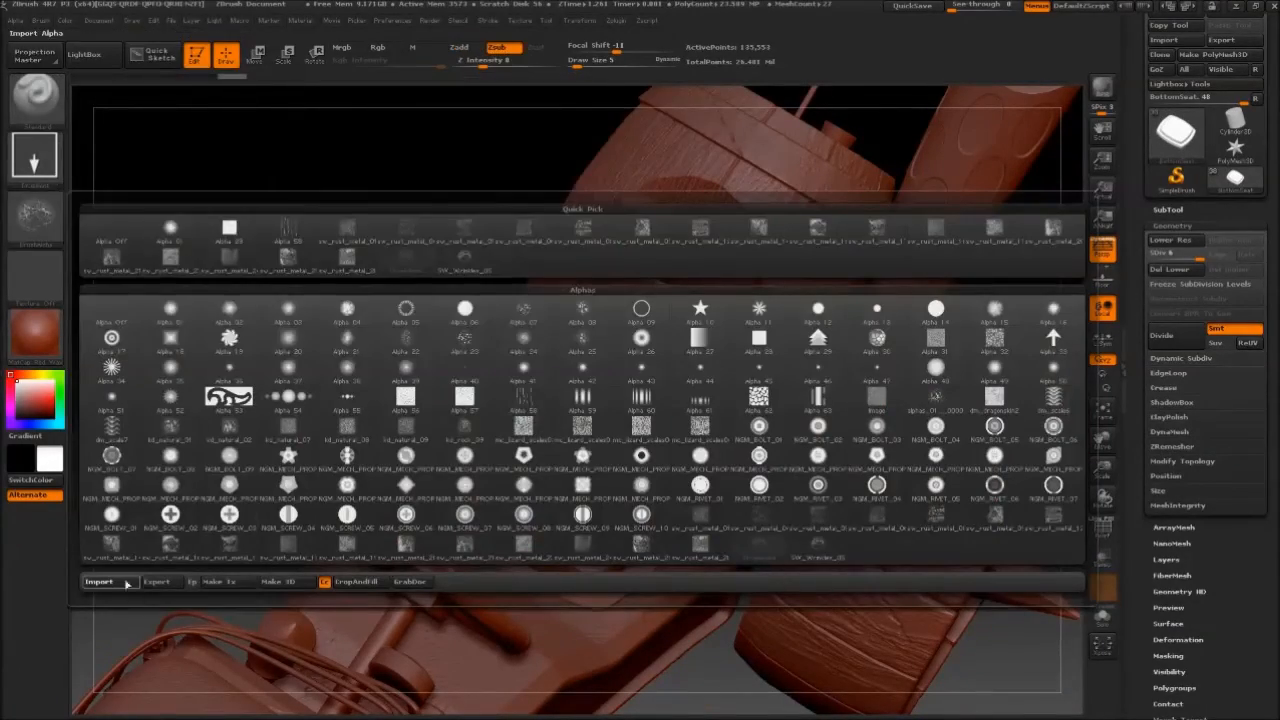
pyautogui.click(126, 583)
pyautogui.scroll(-15, 488, 84)
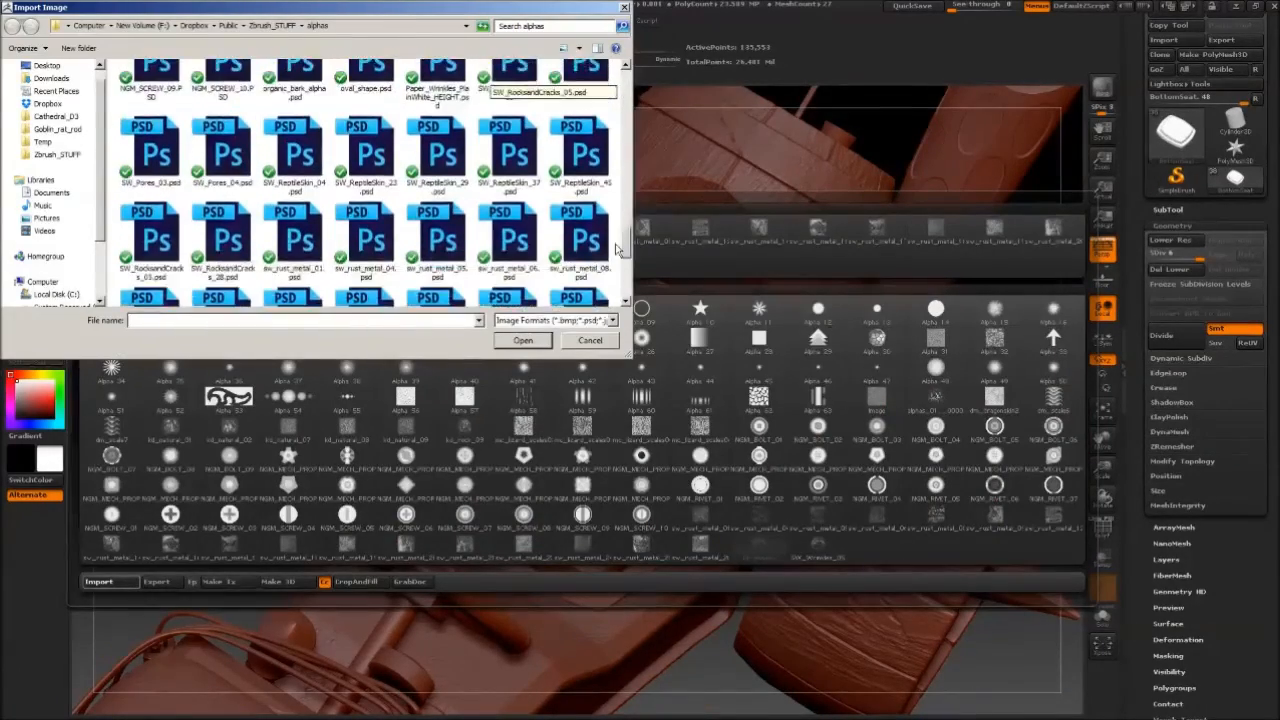
pyautogui.doubleClick(451, 186)
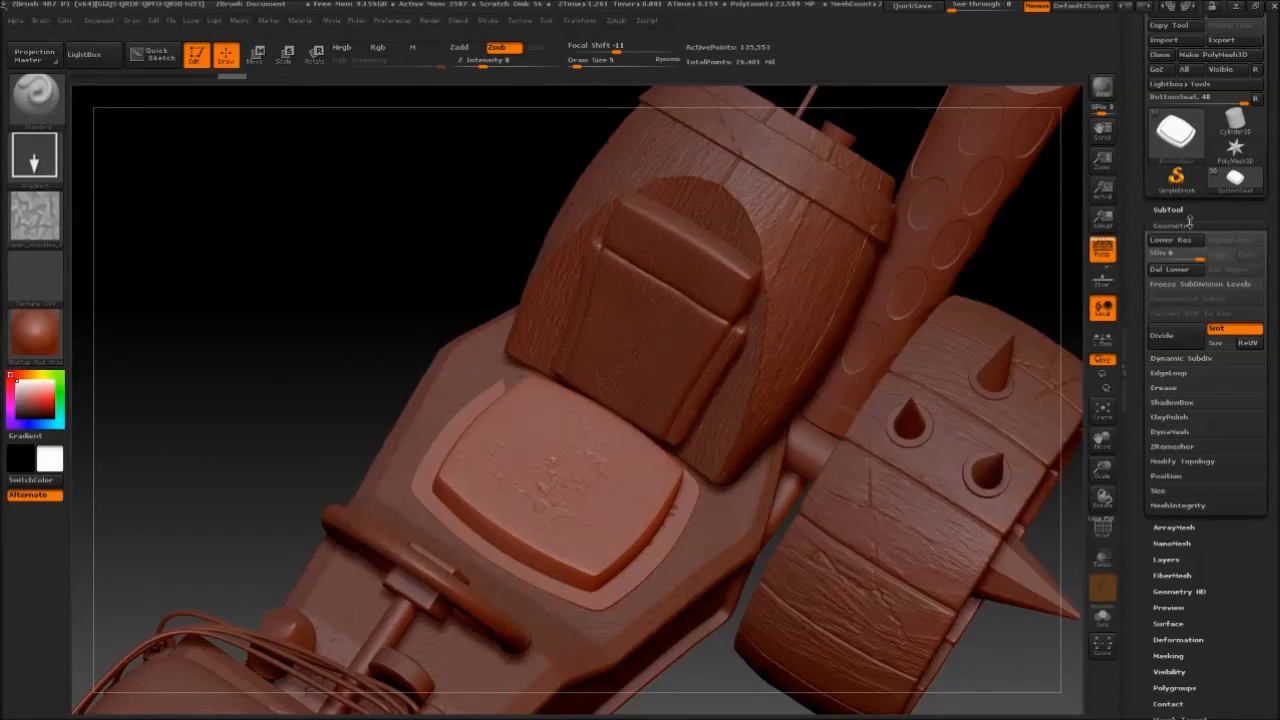
pyautogui.moveTo(330, 190); pyautogui.dragTo(326, 249)
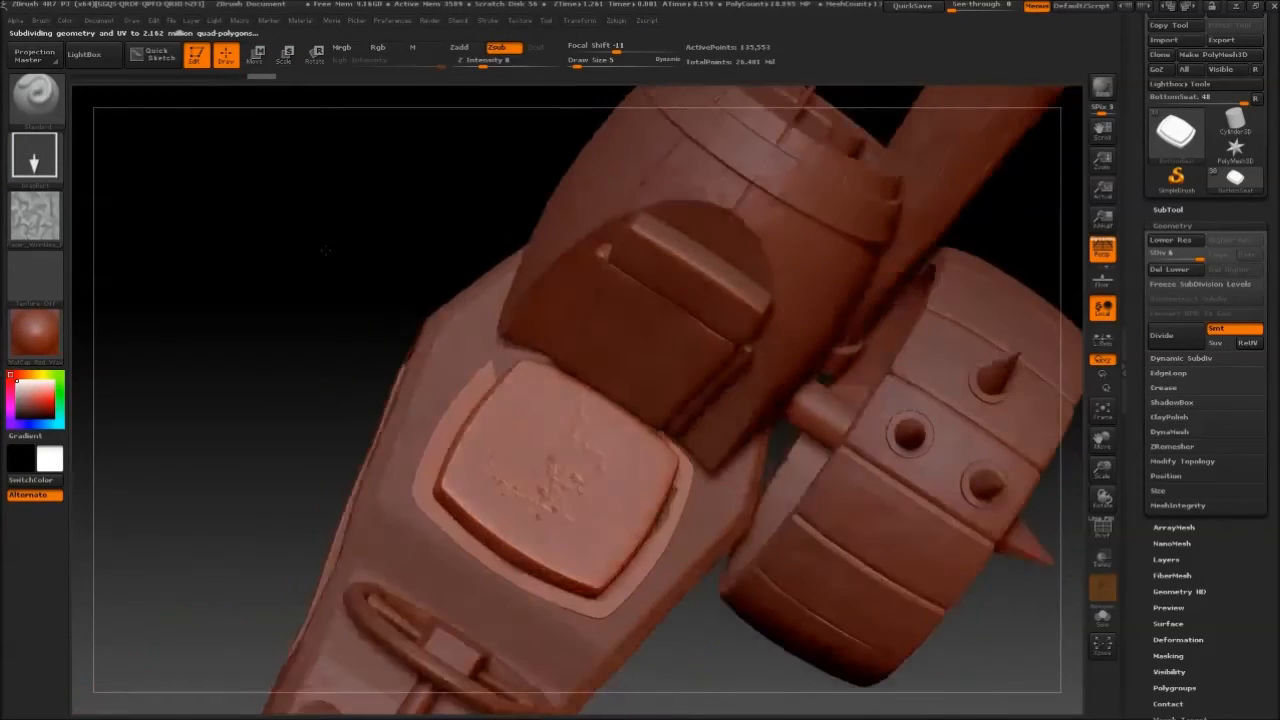
pyautogui.moveTo(326, 249); pyautogui.dragTo(350, 241)
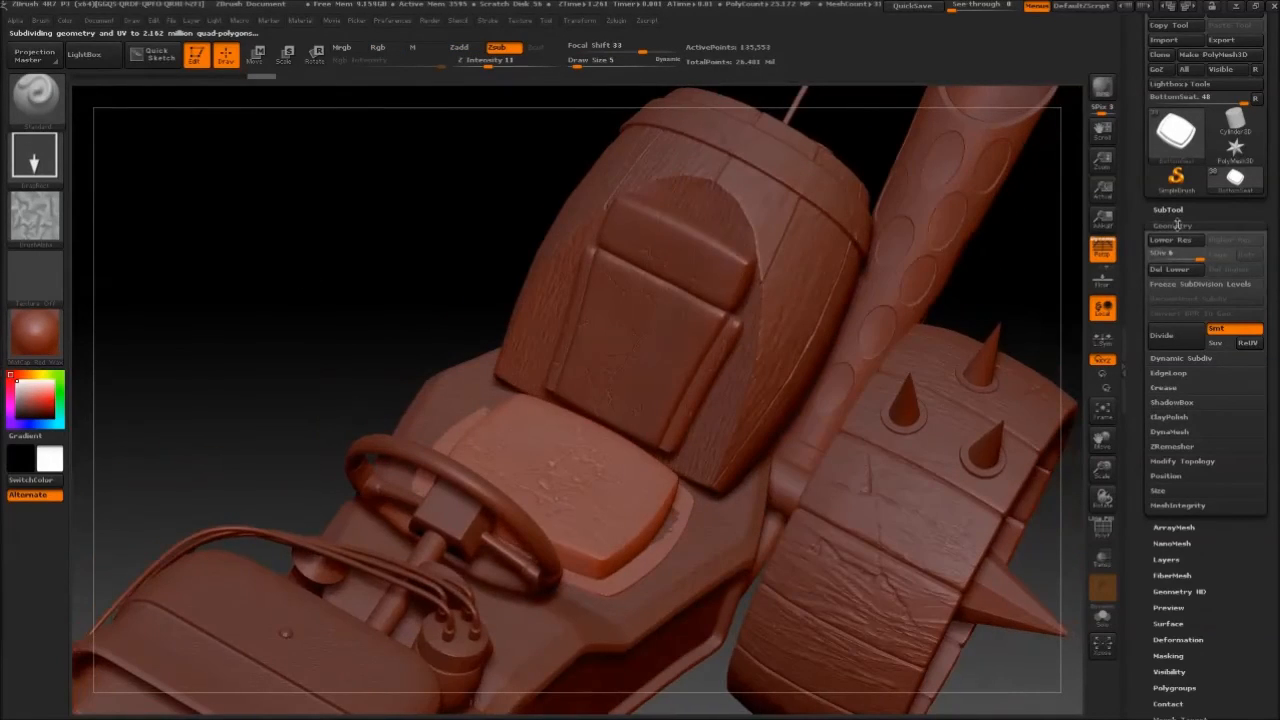
# Select BackSeat, sculpt the same wrinkle texture onto it and save the tool over goblin_rat_rodV2.ZTL.
pyautogui.click(1167, 209)
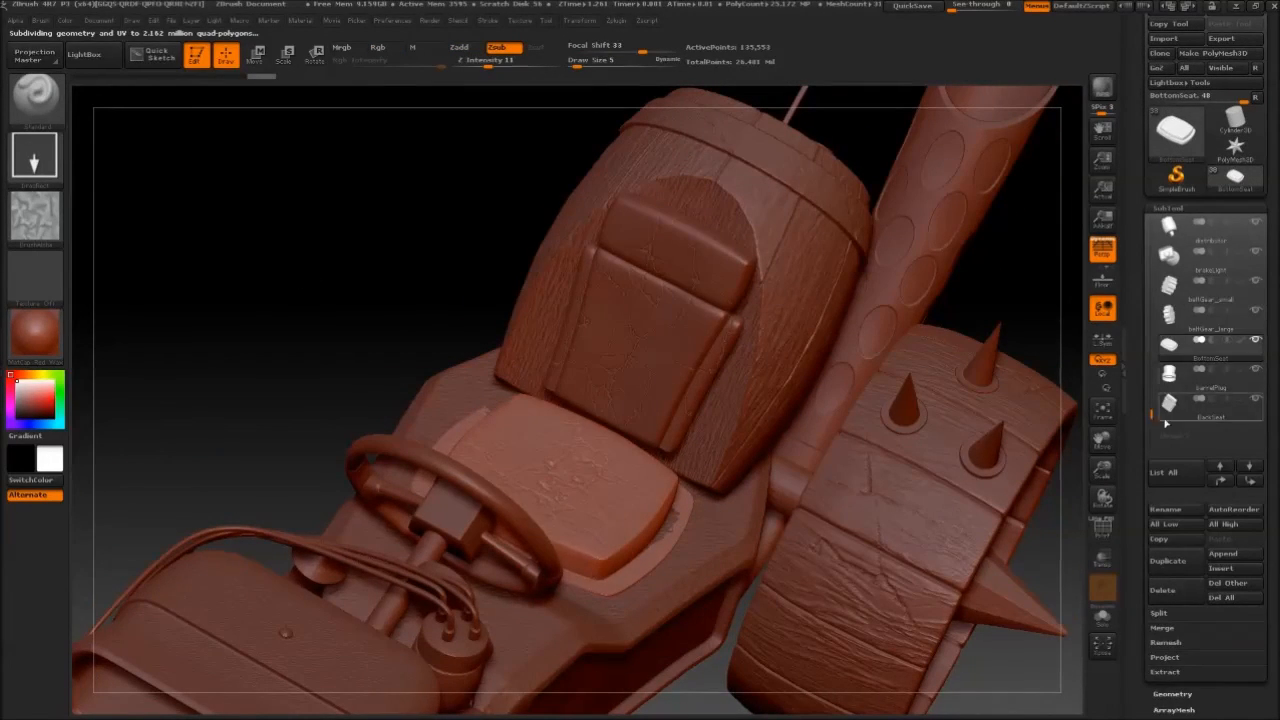
pyautogui.click(1168, 404)
pyautogui.click(1167, 208)
pyautogui.moveTo(400, 280); pyautogui.dragTo(652, 170)
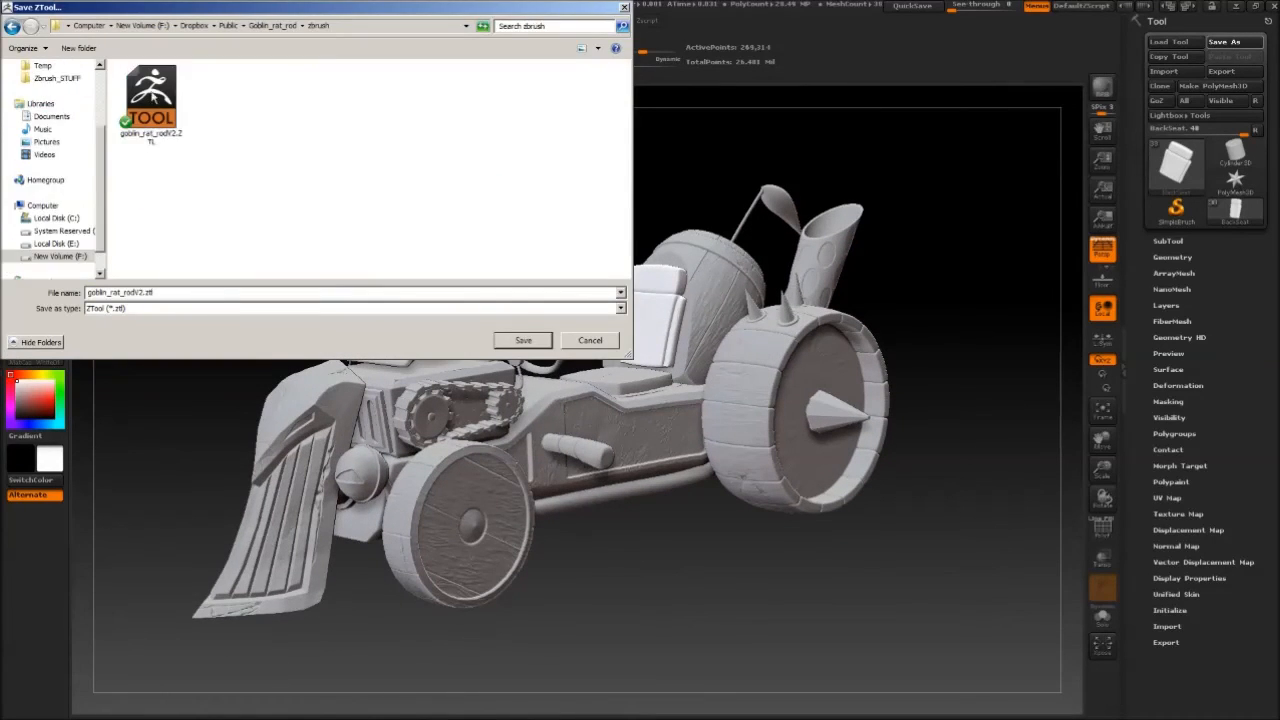
pyautogui.press('Return')
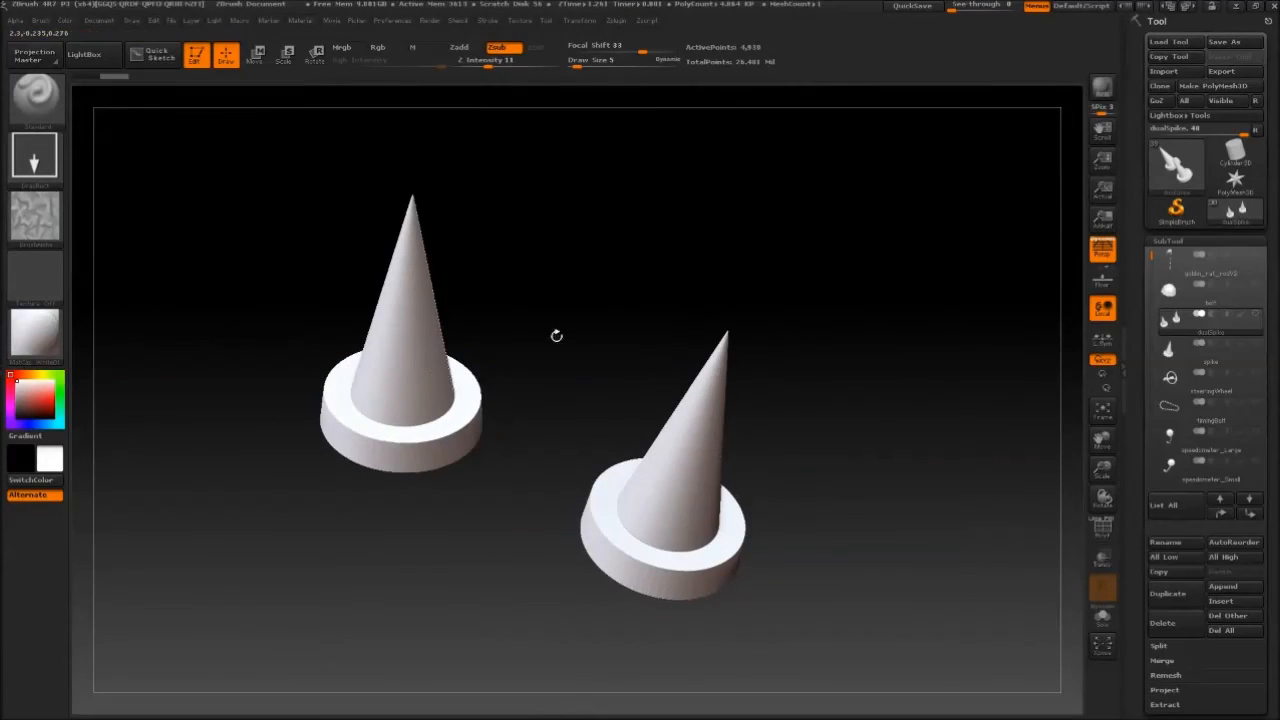
# Subdivide the isolated pair of spikes to level 7 and display them in the red wax material.
pyautogui.keyDown('alt'); pyautogui.moveTo(556, 336); pyautogui.dragTo(588, 375); pyautogui.keyUp('alt')
pyautogui.click(1168, 241)
pyautogui.click(1172, 258)
pyautogui.click(1174, 372)
pyautogui.click(1174, 372)
pyautogui.moveTo(800, 290); pyautogui.dragTo(713, 232)
pyautogui.moveTo(760, 290); pyautogui.dragTo(836, 397)
pyautogui.hotkey('ctrl', 'd')
pyautogui.moveTo(840, 470); pyautogui.dragTo(690, 430)
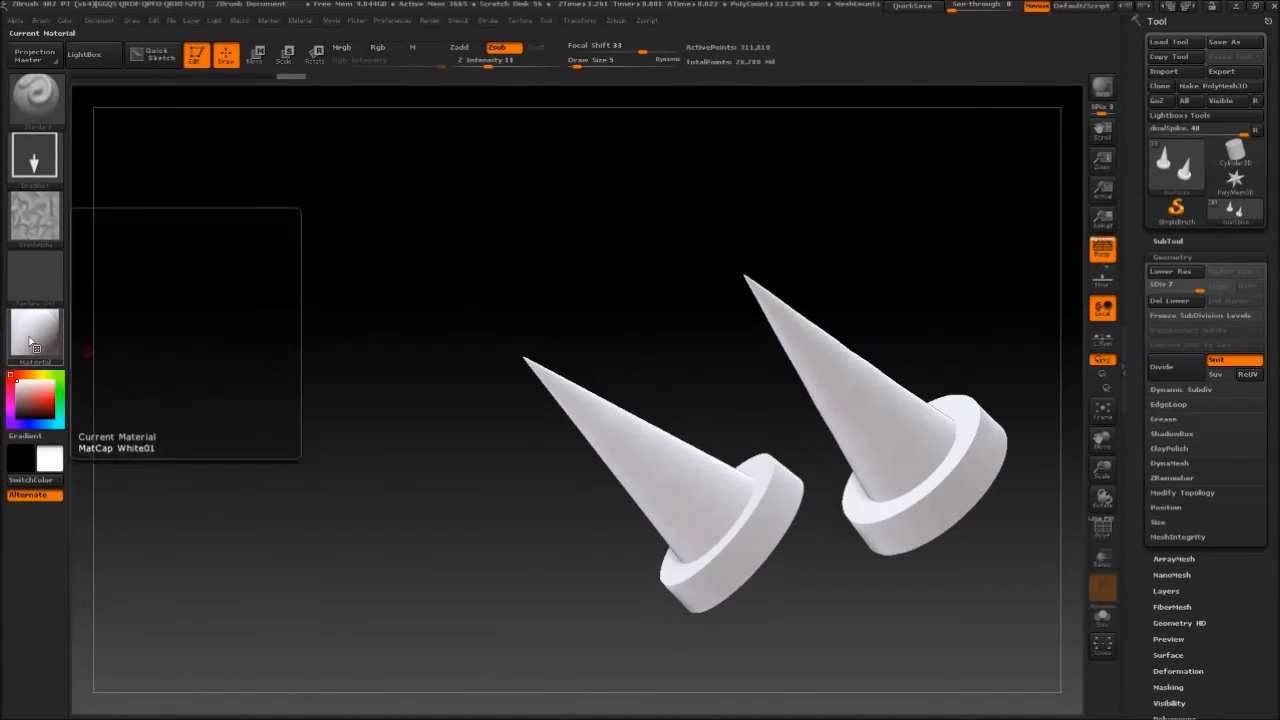
pyautogui.click(38, 335)
pyautogui.click(180, 385)
# Choose a rust metal alpha and sculpt rust texture onto both spikes at Z intensity 5.
pyautogui.moveTo(882, 273)
pyautogui.mouseDown()
pyautogui.moveTo(869, 300)
pyautogui.moveTo(731, 274)
pyautogui.moveTo(690, 290)
pyautogui.mouseUp()
pyautogui.hotkey('shift', 'd')
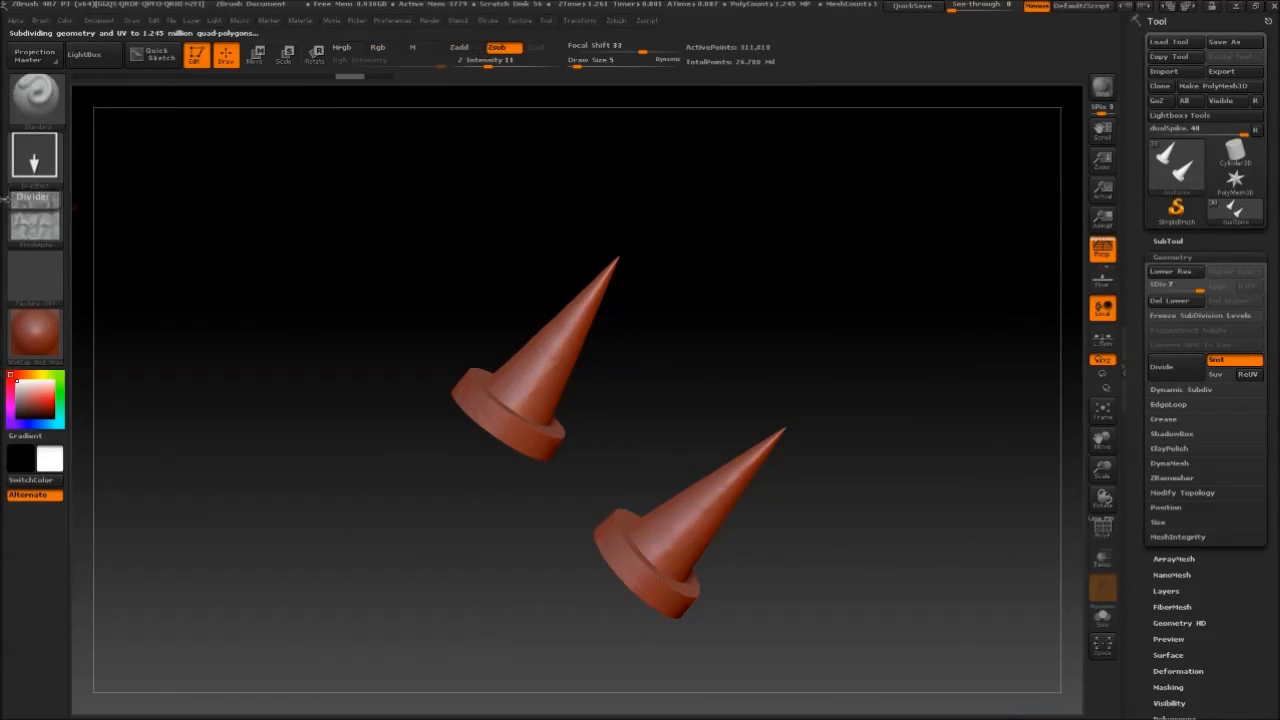
pyautogui.click(35, 216)
pyautogui.click(543, 368)
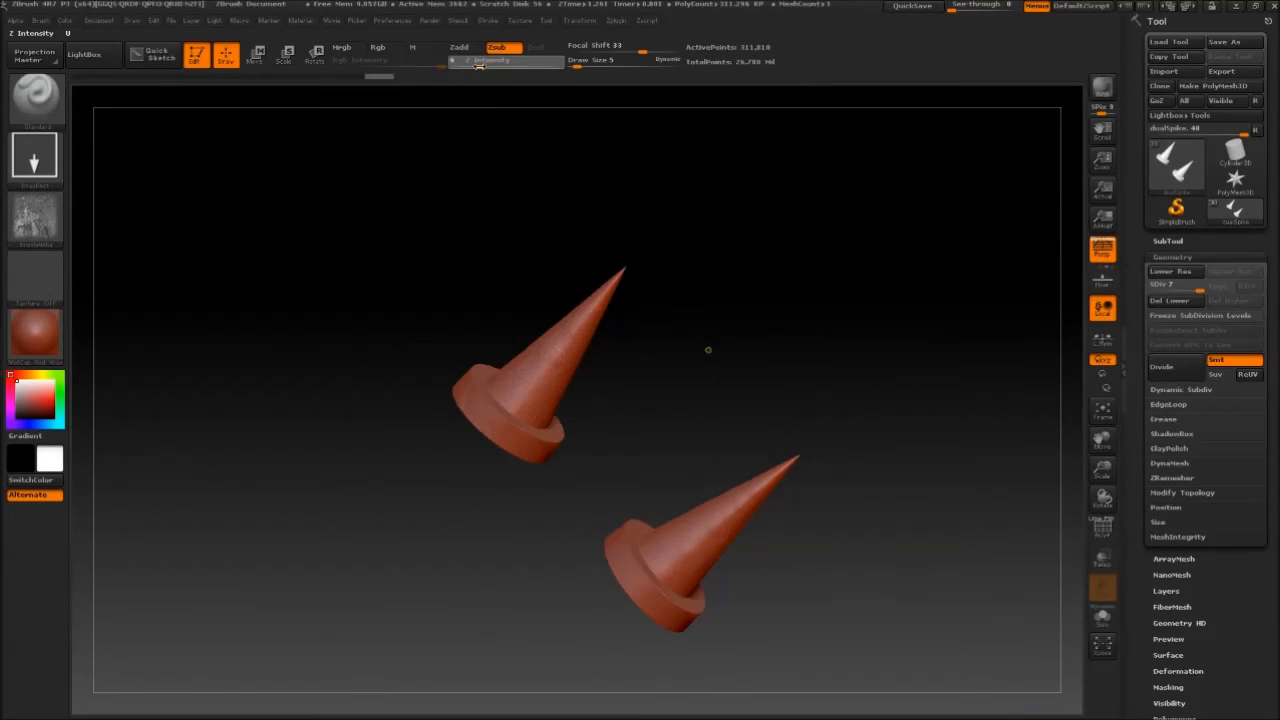
pyautogui.moveTo(754, 376); pyautogui.dragTo(857, 411)
# Select the single spike subtool and subdivide it to level 7.
pyautogui.click(1176, 242)
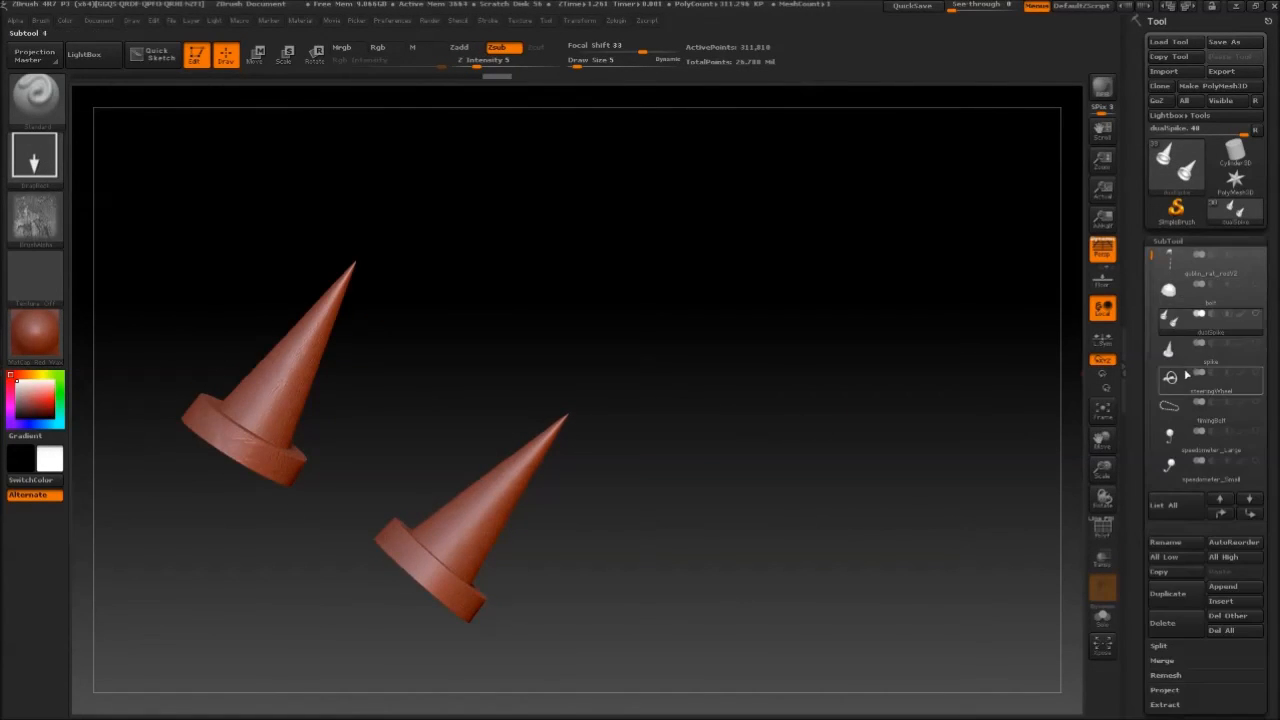
pyautogui.click(1186, 345)
pyautogui.click(1172, 242)
pyautogui.moveTo(560, 350); pyautogui.dragTo(505, 395)
pyautogui.click(1172, 257)
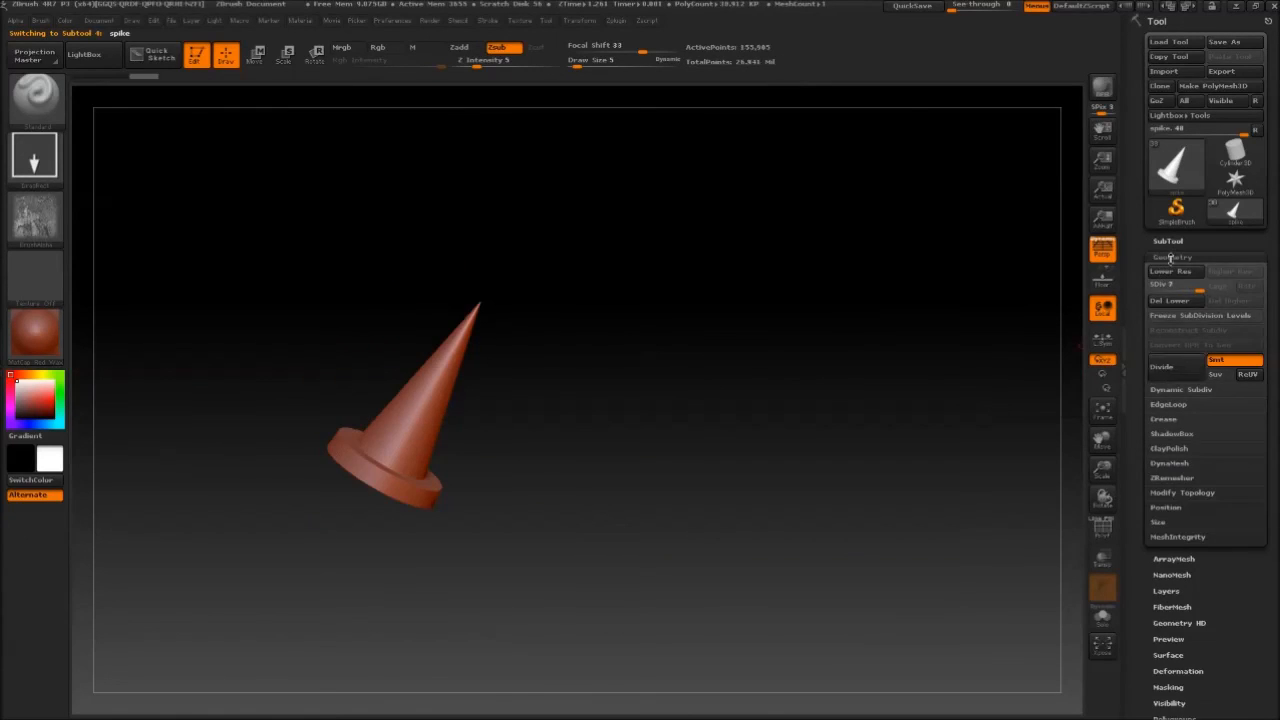
pyautogui.click(1172, 257)
# Sculpt rust texture around the single spike with different rust metal alphas at Z intensities 8 and 7.
pyautogui.click(50, 240)
pyautogui.click(876, 545)
pyautogui.moveTo(628, 389); pyautogui.dragTo(668, 345)
pyautogui.click(484, 64)
pyautogui.click(40, 222)
pyautogui.click(553, 468)
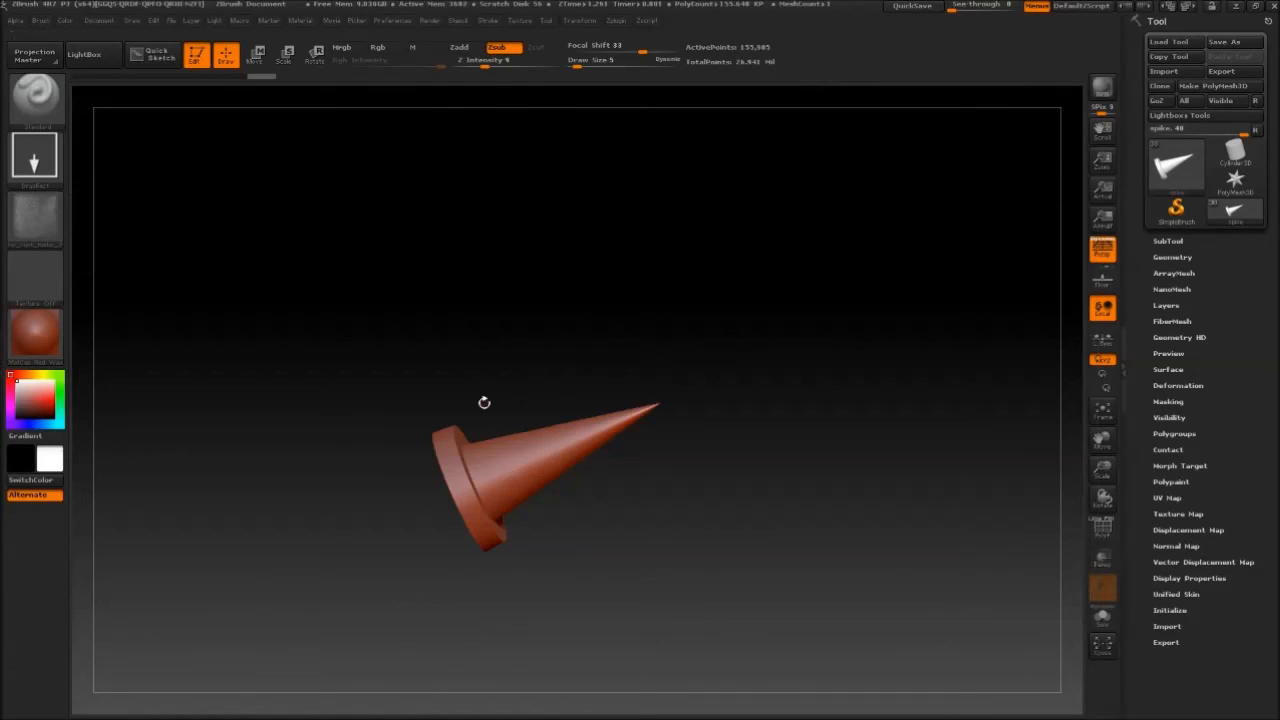
pyautogui.moveTo(745, 267); pyautogui.dragTo(708, 281)
pyautogui.click(481, 64)
pyautogui.moveTo(531, 476); pyautogui.dragTo(613, 522)
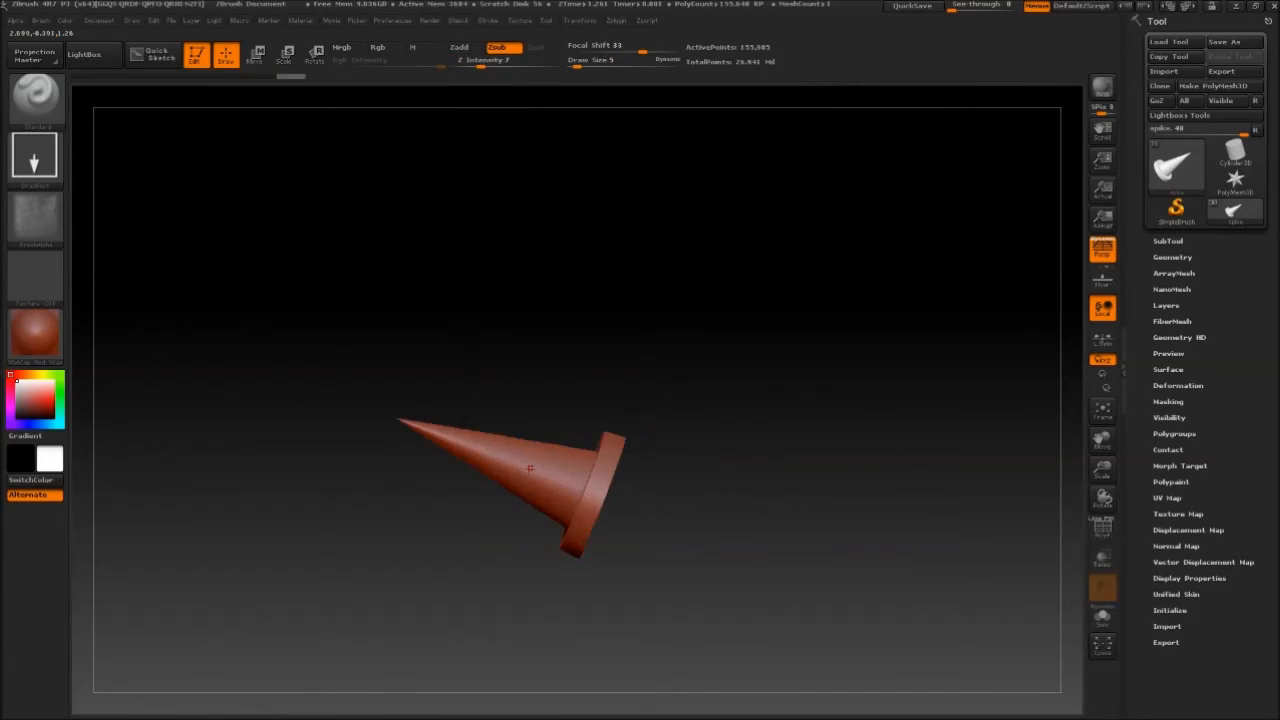
# Sculpt the imported wrinkle alpha onto the spike with Z intensity 11, draw size 45 and focal shift 50.
pyautogui.moveTo(682, 286); pyautogui.dragTo(628, 226)
pyautogui.click(37, 219)
pyautogui.click(815, 545)
pyautogui.click(485, 65)
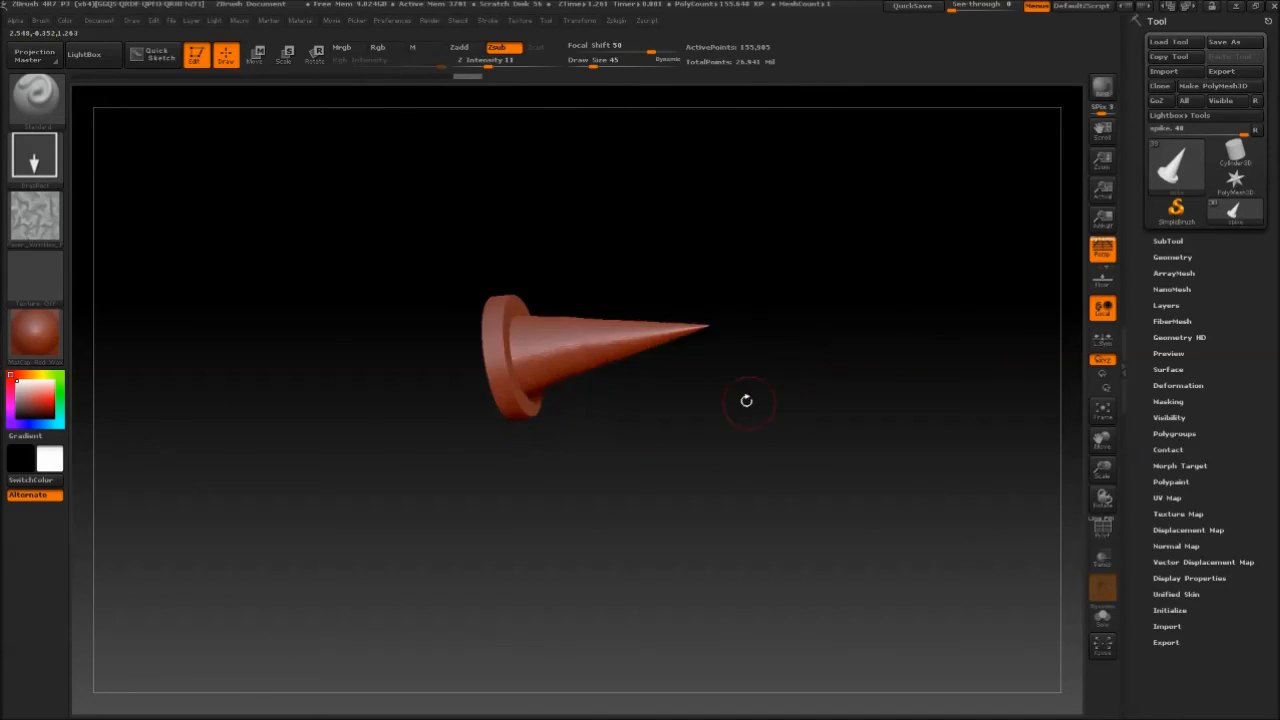
# Bring the hot rod's other subtools back into view around the spike.
pyautogui.click(1172, 257)
pyautogui.click(1168, 241)
pyautogui.click(1255, 343)
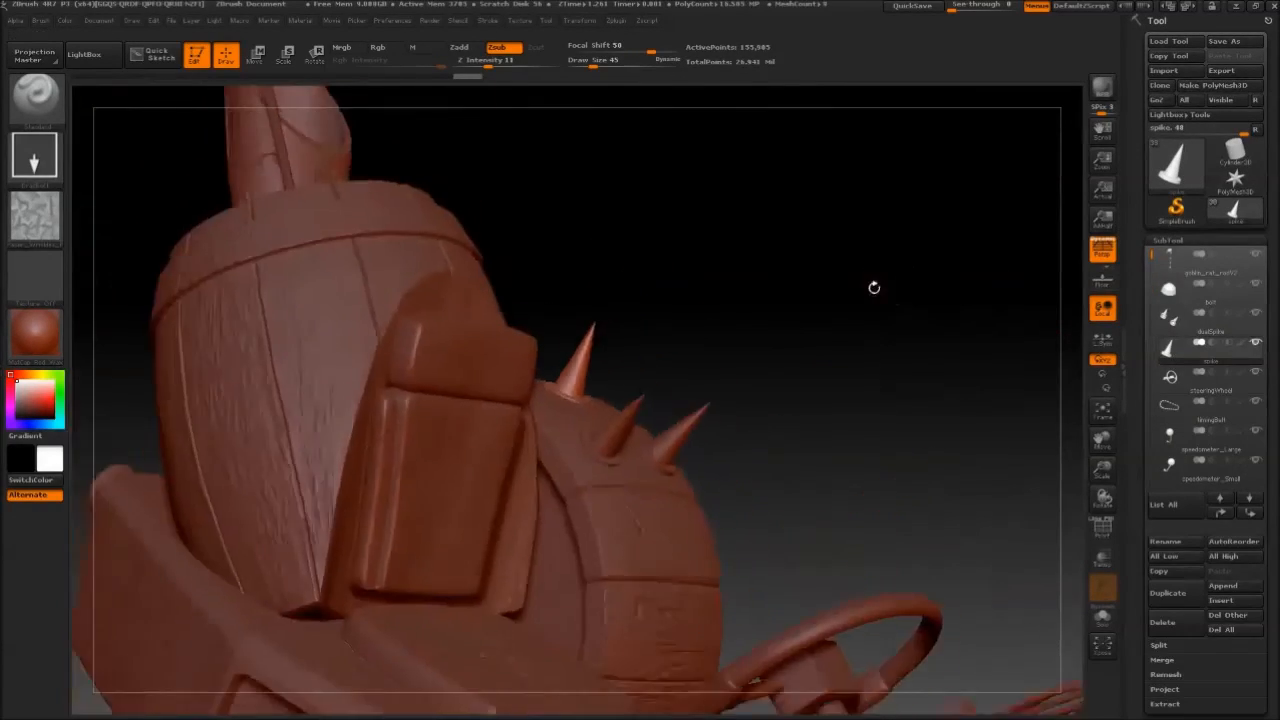